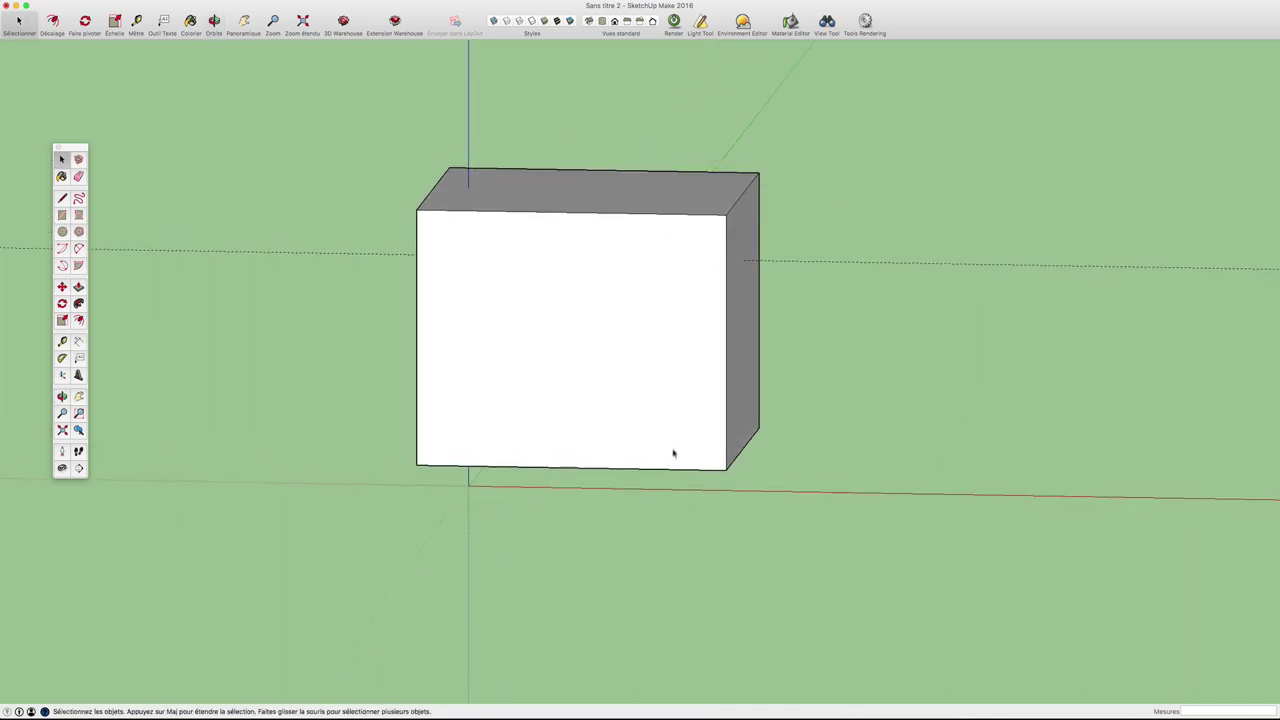
Orbit around the box to show more of its top, then select it
middle_drag(695, 230, 652, 294)
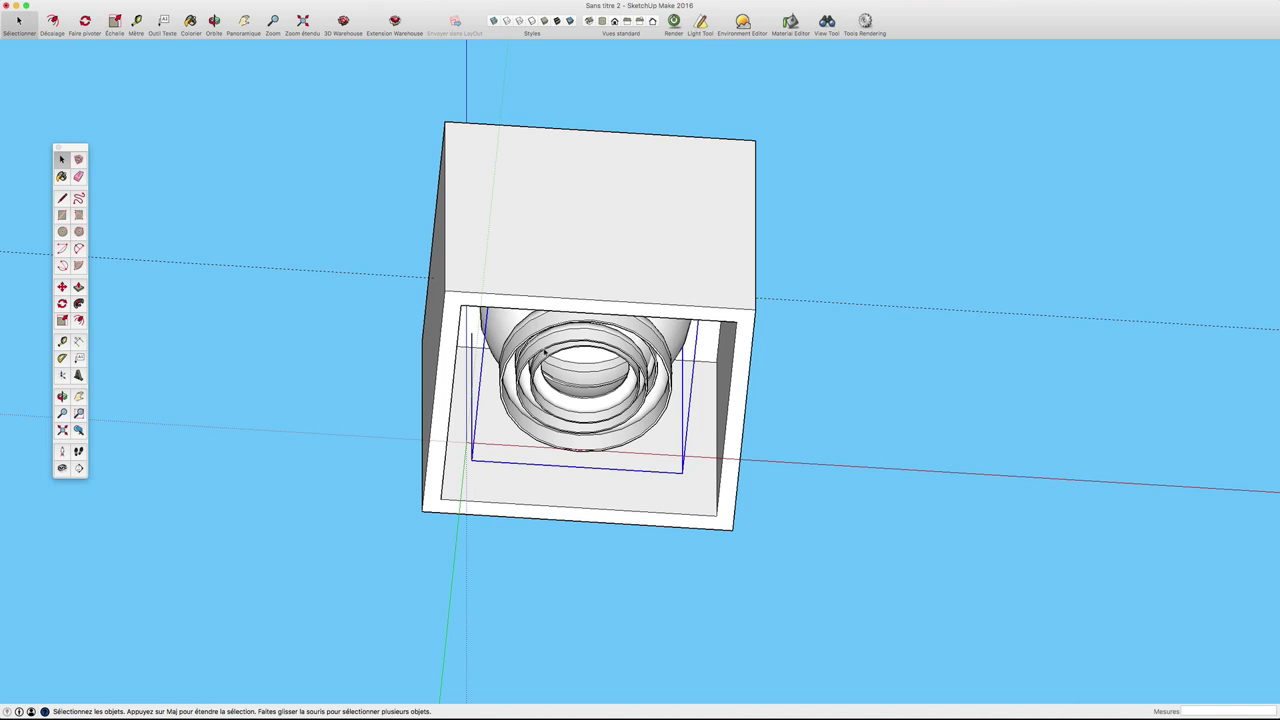
right_click(551, 397)
key(Escape)
middle_drag(803, 251, 744, 214)
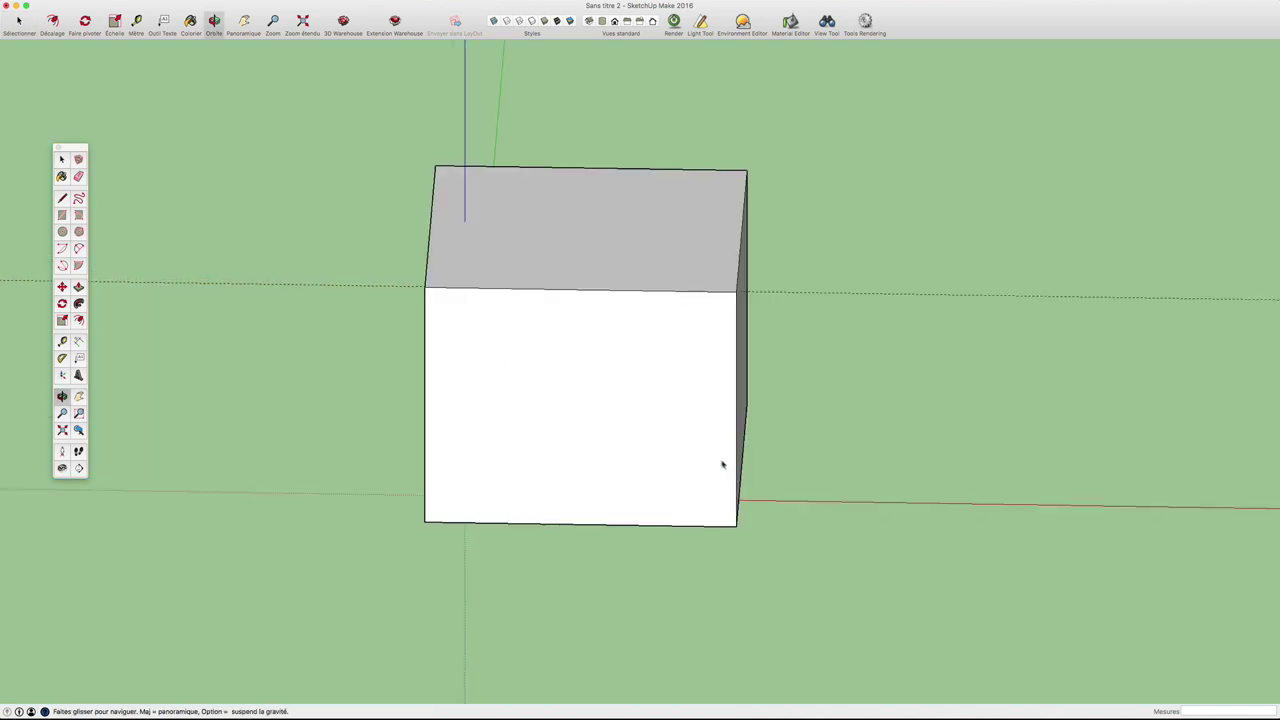
mouse_move(720, 463)
middle_down()
mouse_move(680, 363)
mouse_move(697, 374)
mouse_move(686, 378)
middle_up()
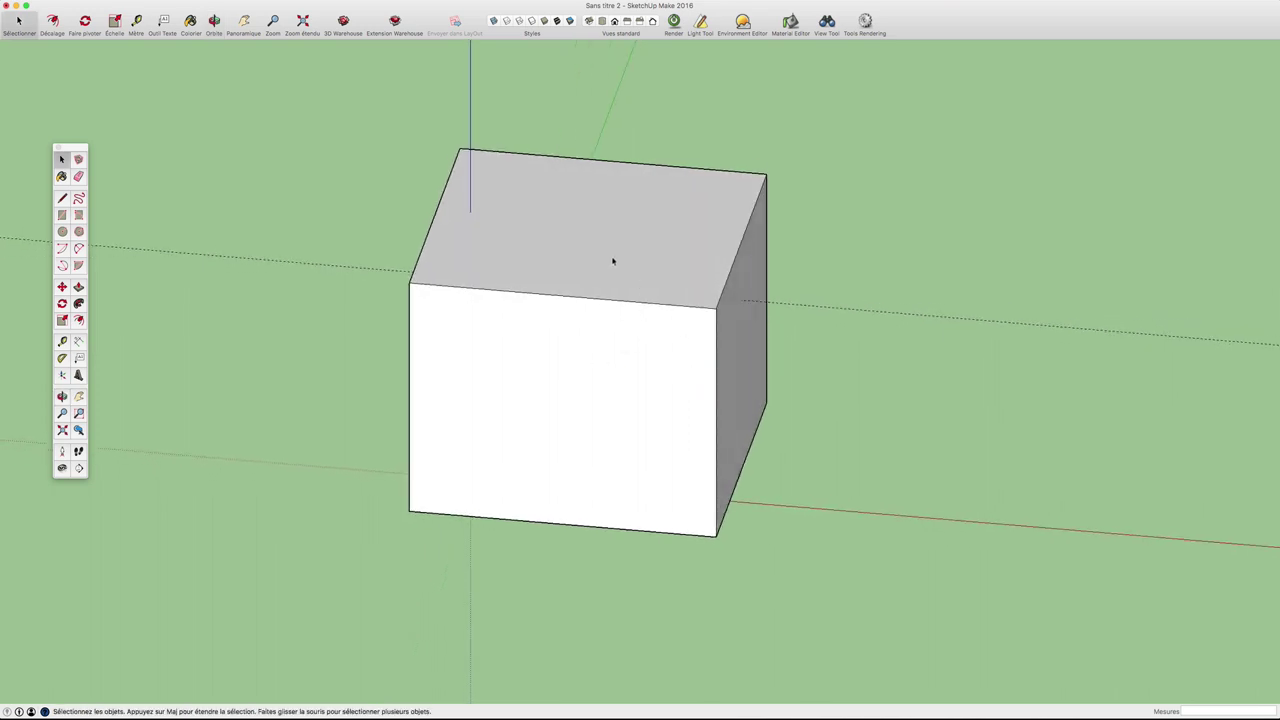
click(564, 256)
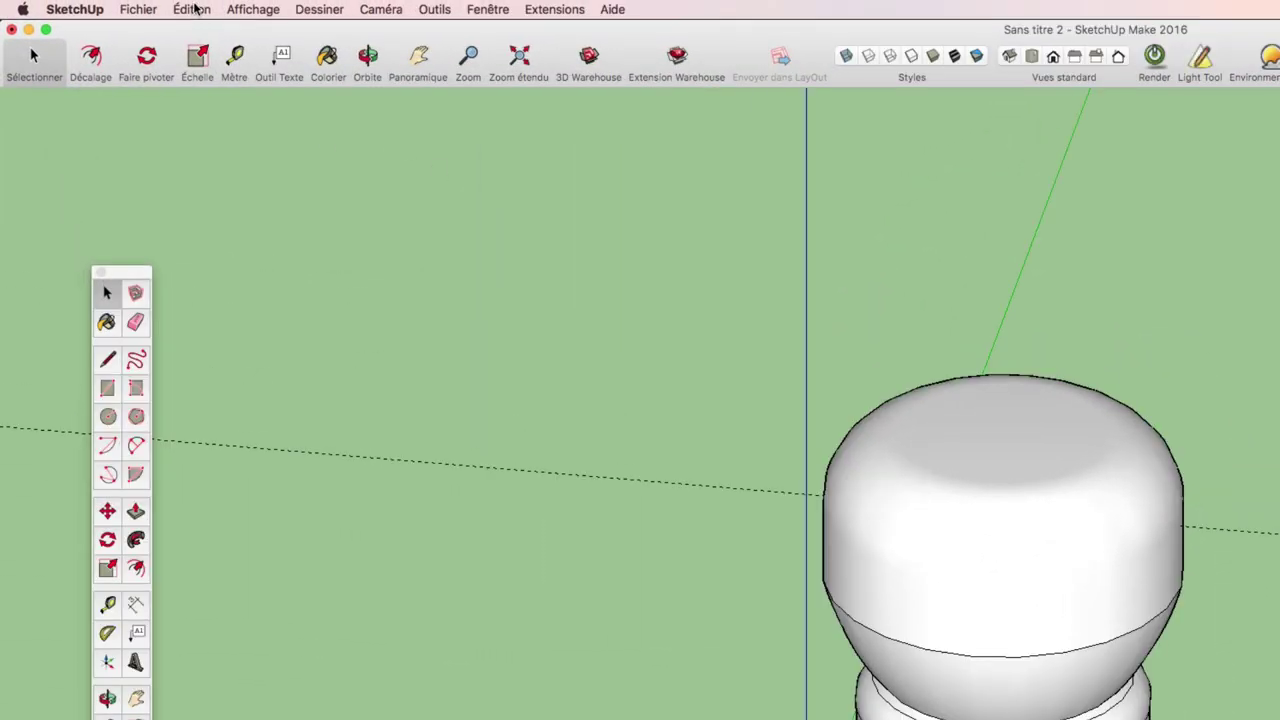
Undo the hide with Cmd+Z so the box is visible again
click(193, 9)
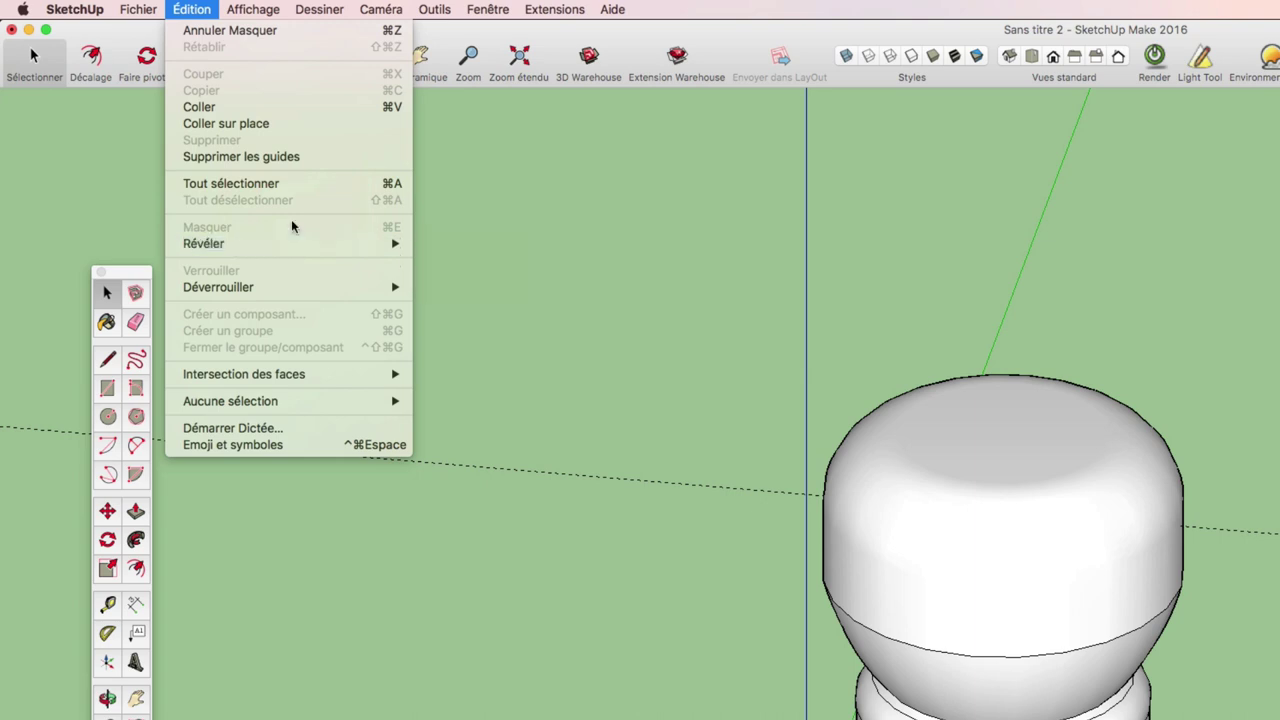
click(743, 340)
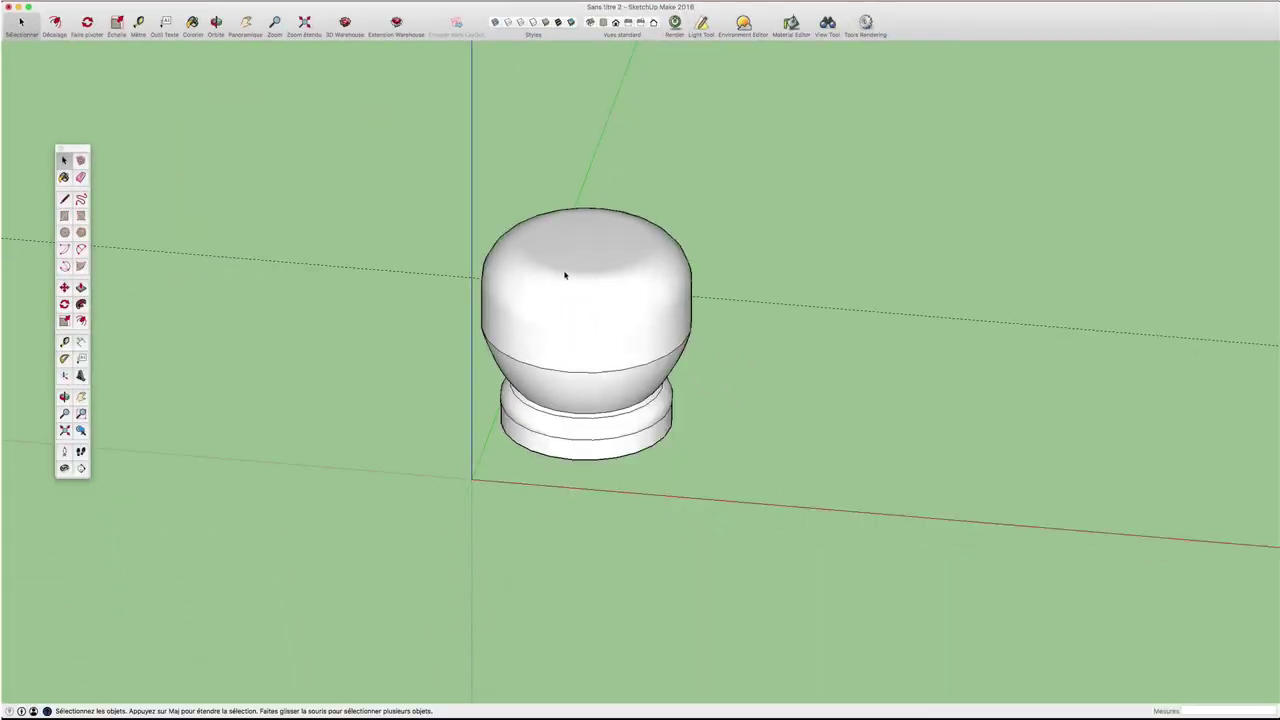
key(ctrl+z)
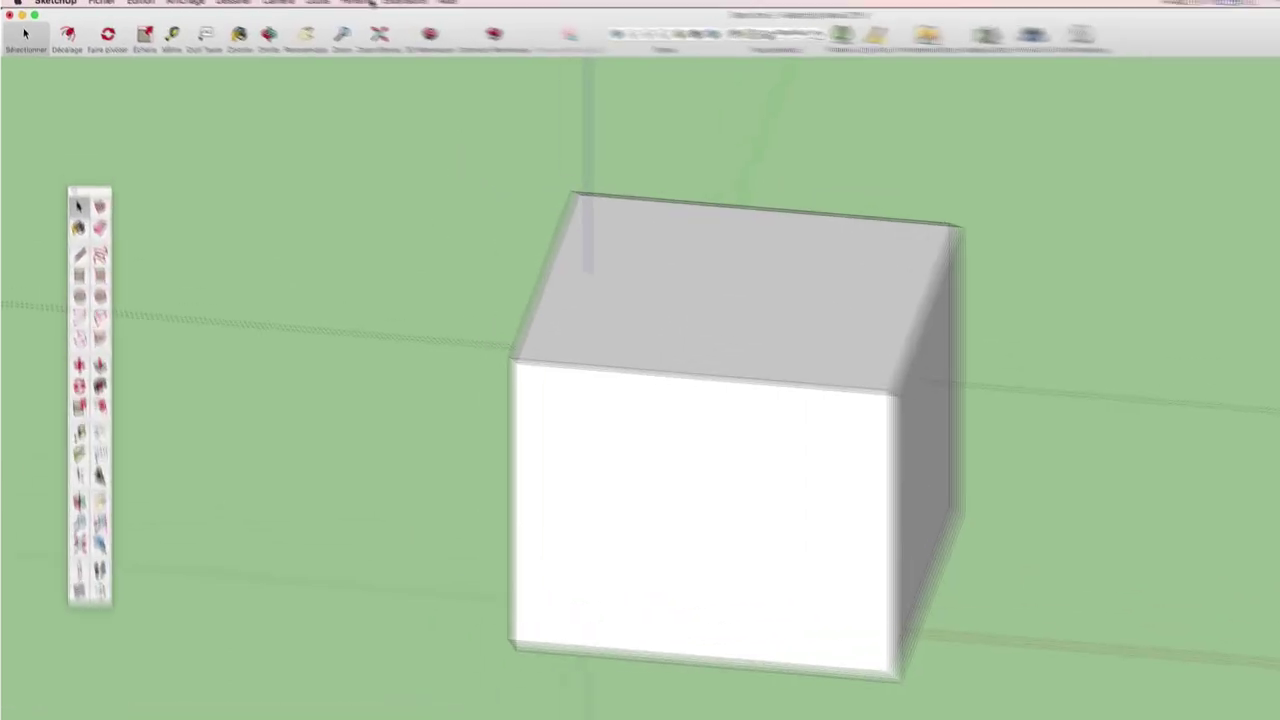
Open the Structure outliner from Fenêtre and place it beside the model
click(498, 14)
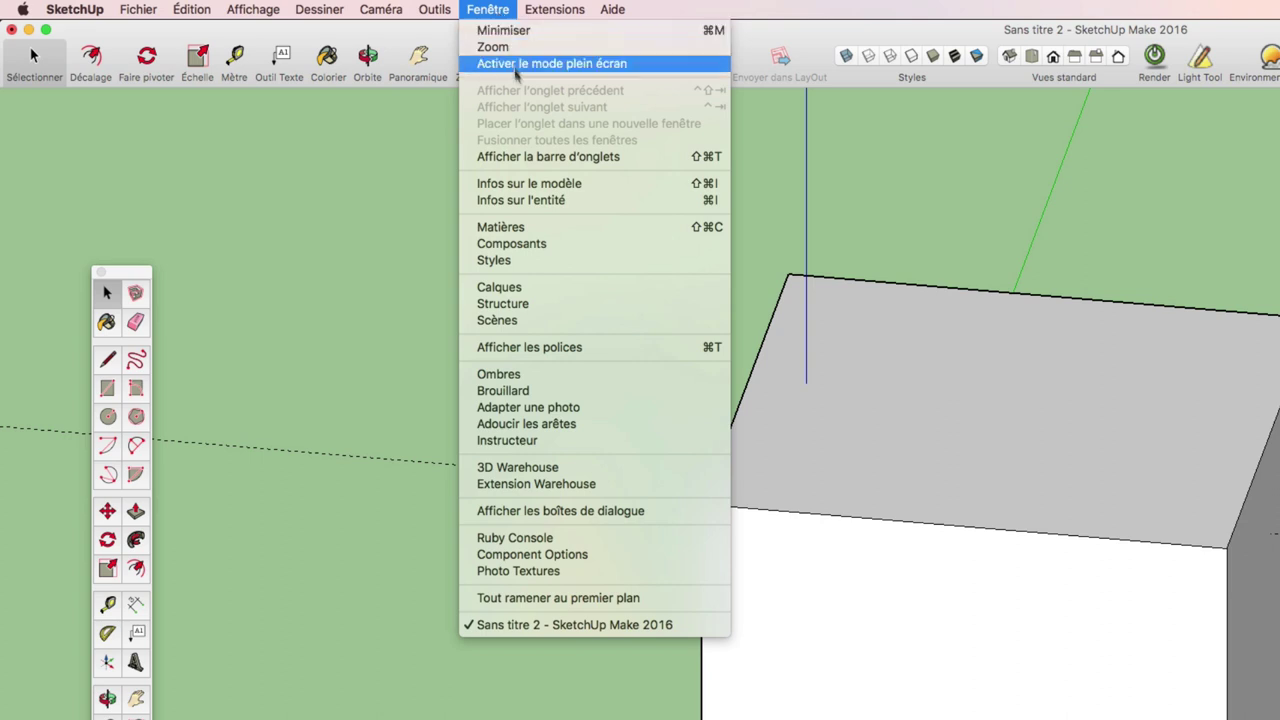
click(532, 305)
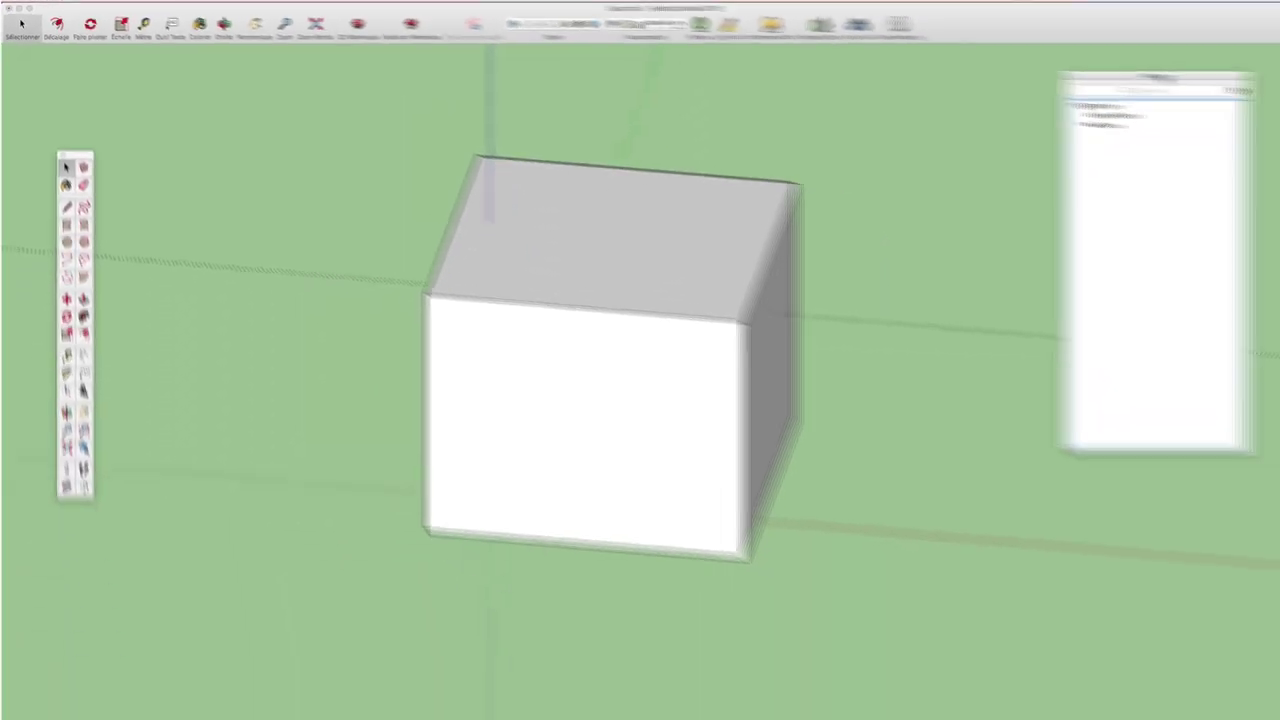
drag(1150, 69, 945, 69)
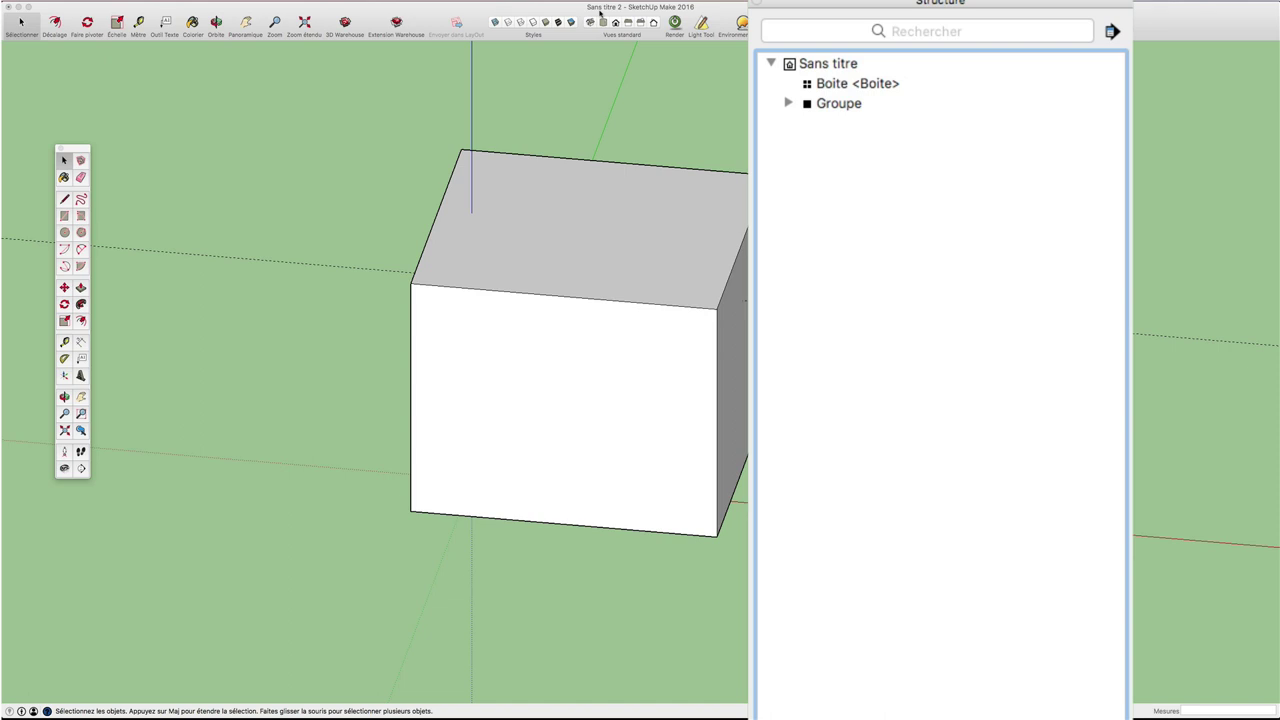
Select Boite, clear the selection, then expand and select Groupe in the outliner
click(840, 85)
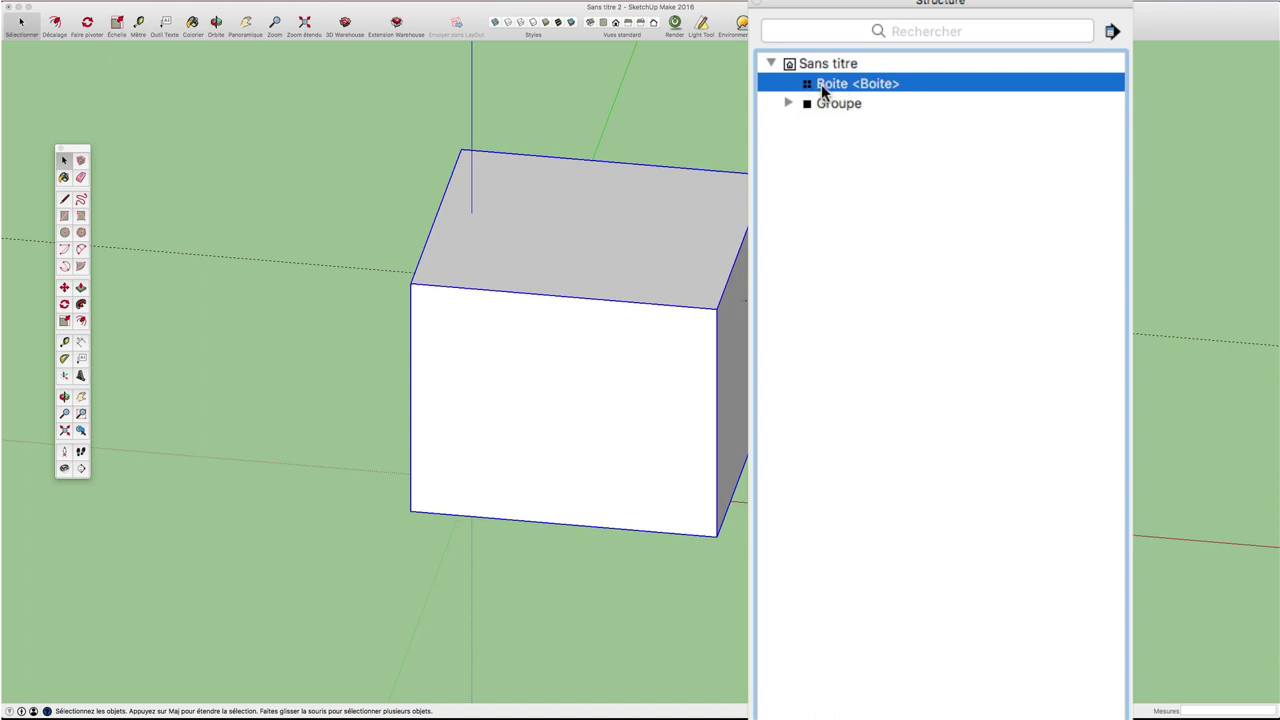
key(super+t)
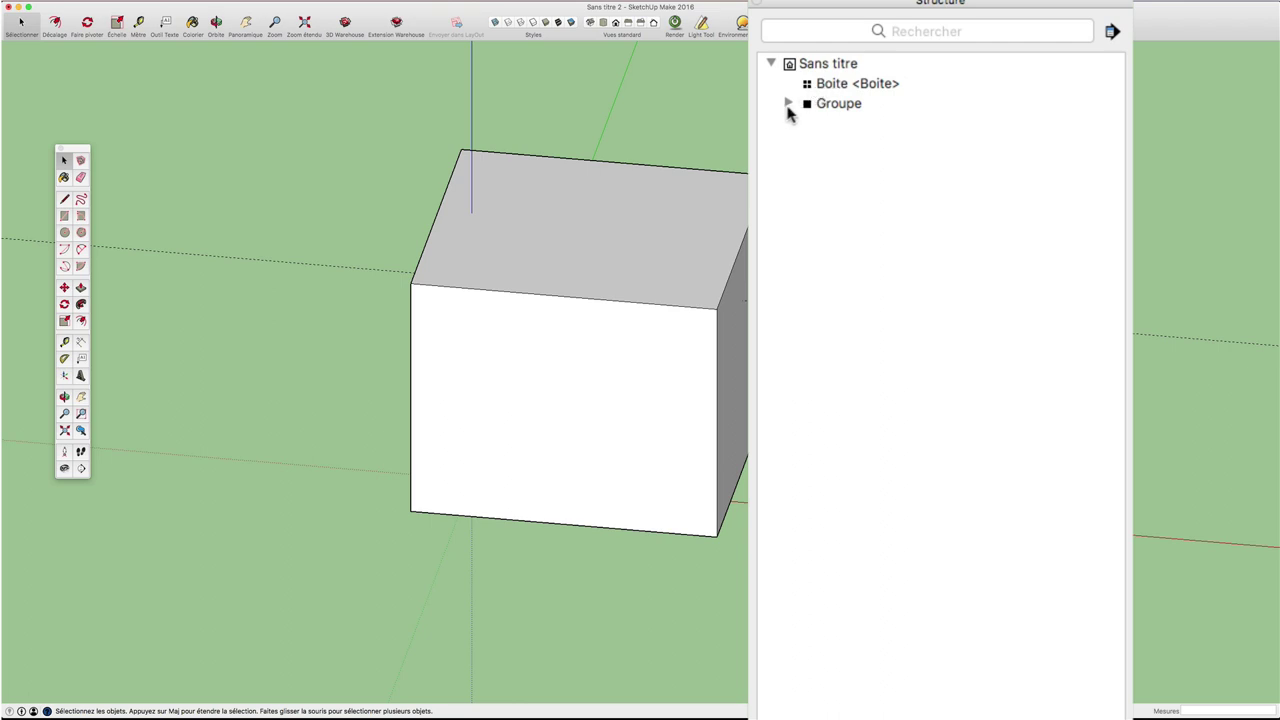
click(788, 103)
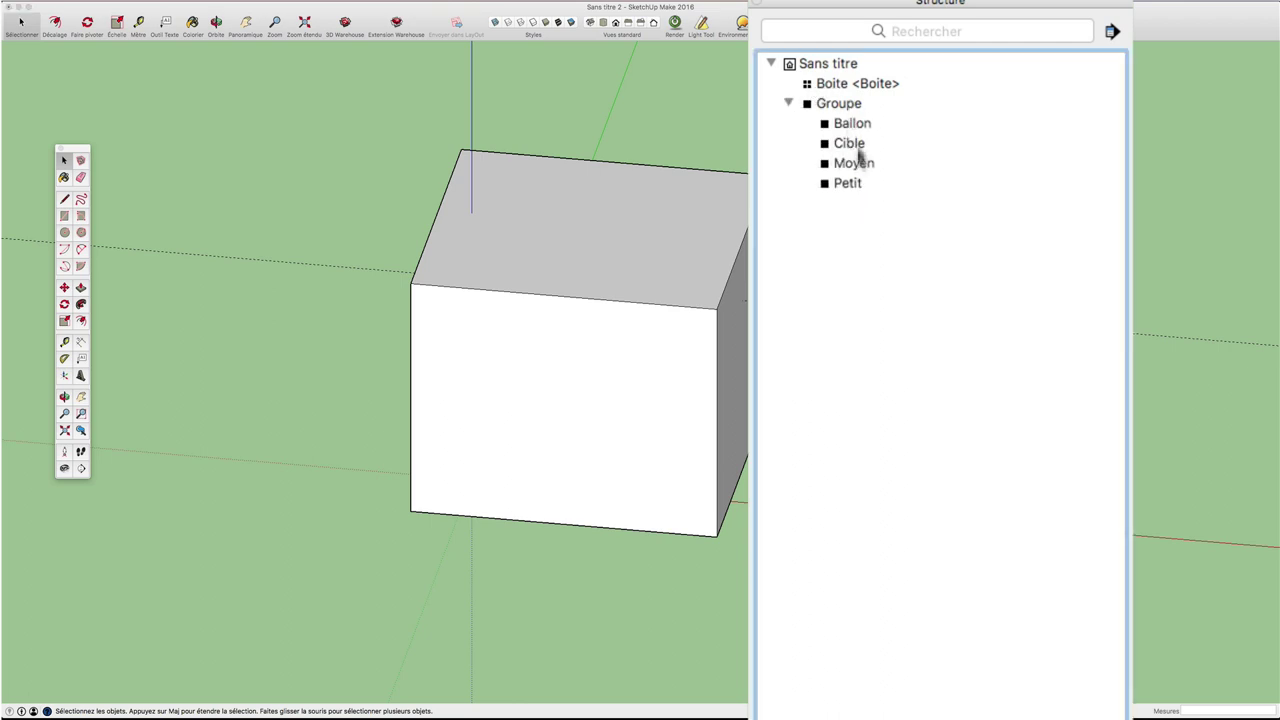
click(838, 103)
Select Ballon, Cible, Moyen and Petit in turn, deselect, then reselect Boite
click(850, 123)
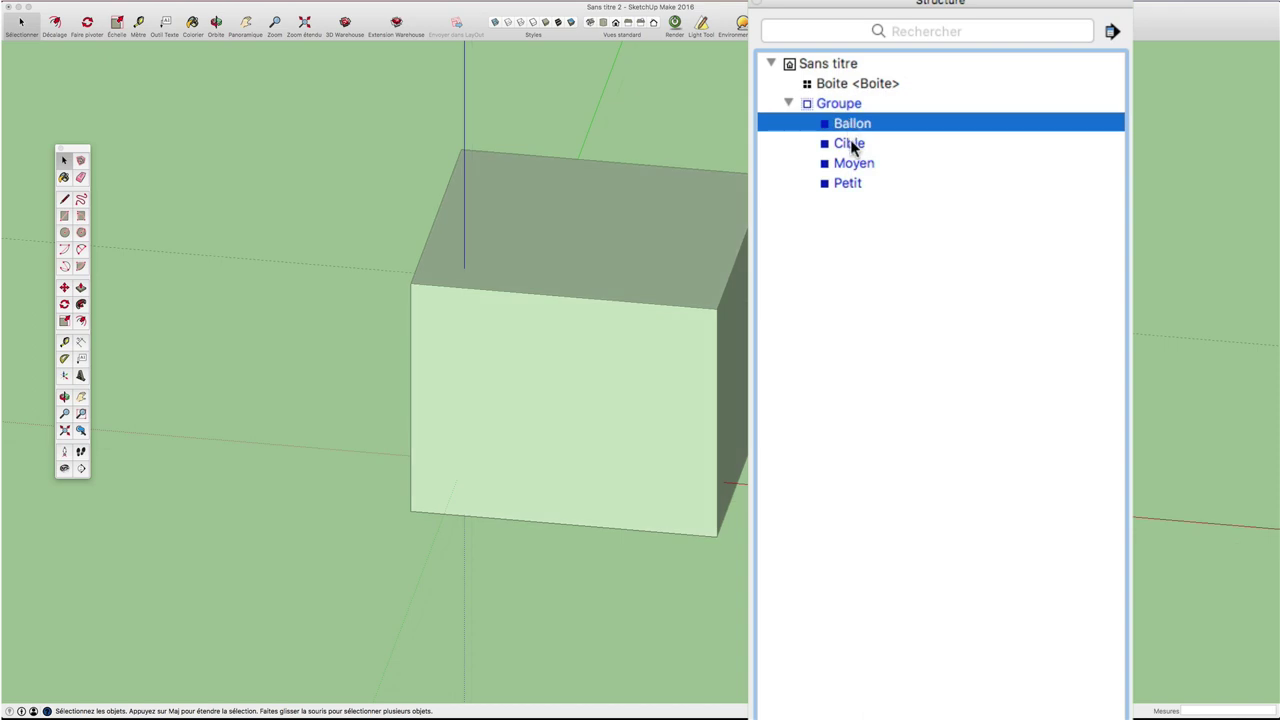
click(850, 143)
click(855, 165)
click(852, 185)
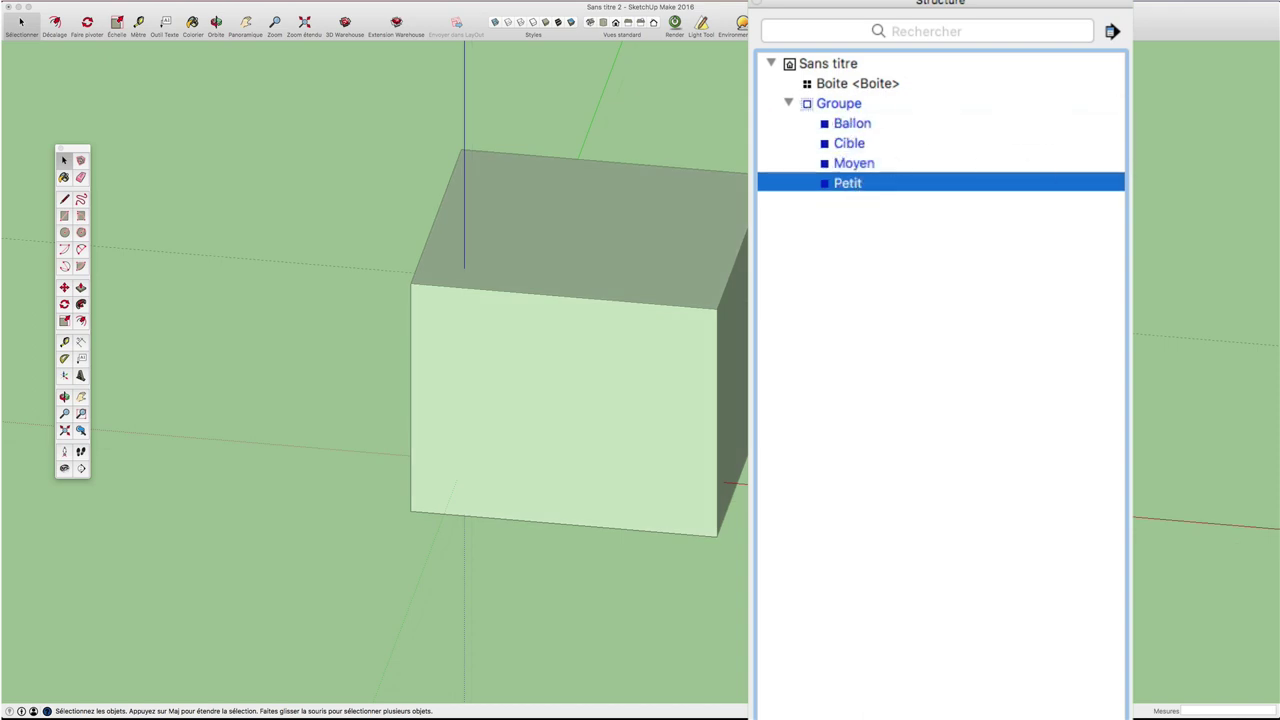
click(797, 117)
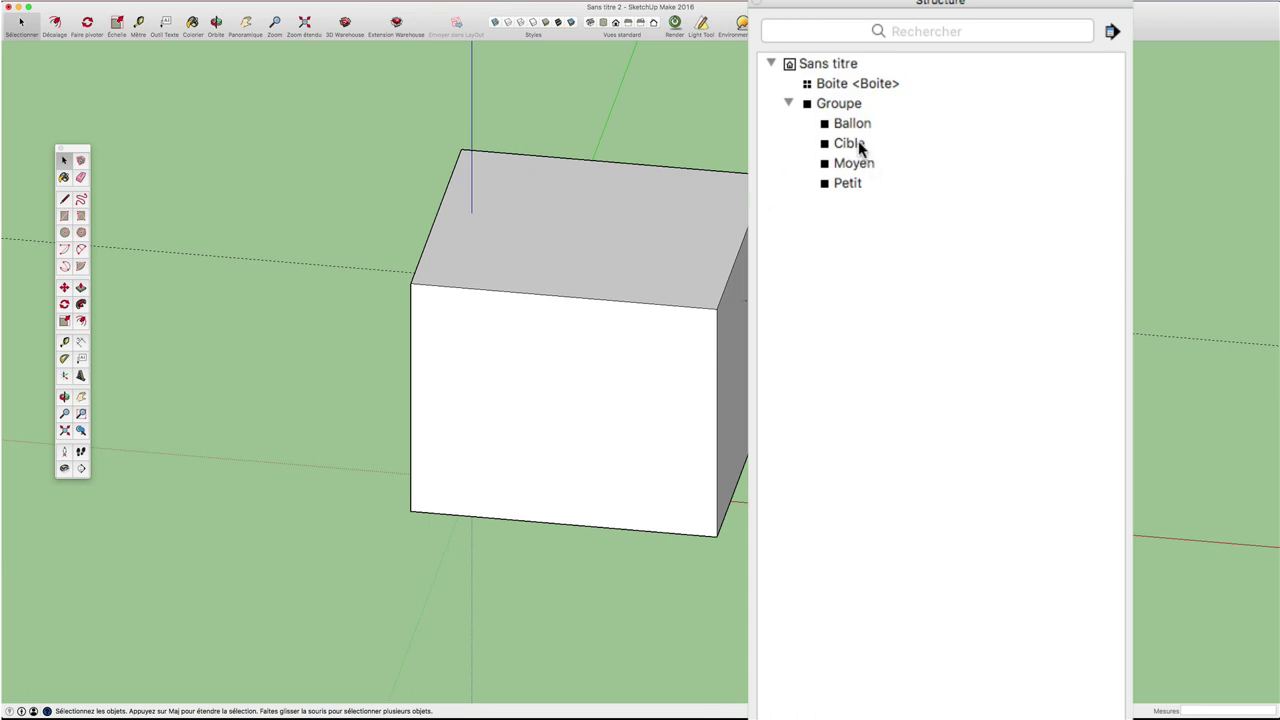
click(834, 86)
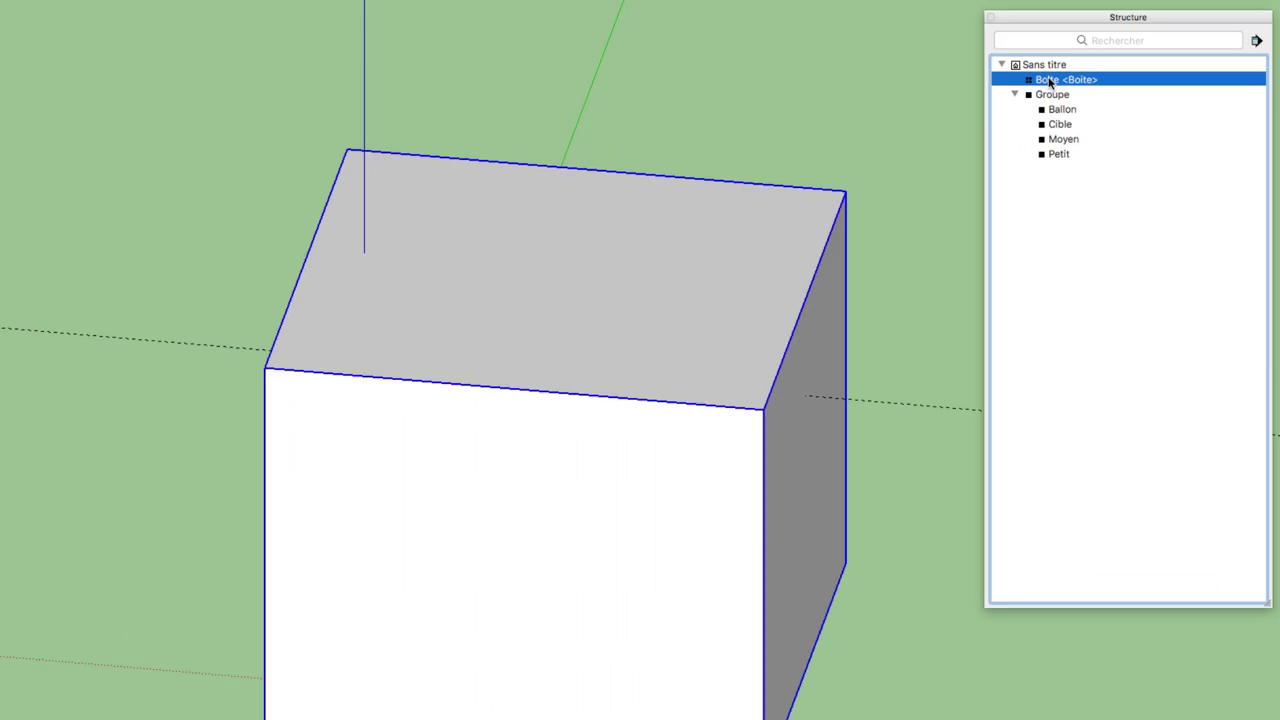
View Boite's entity info, then delete Boite with Effacer and undo the deletion
right_click(893, 107)
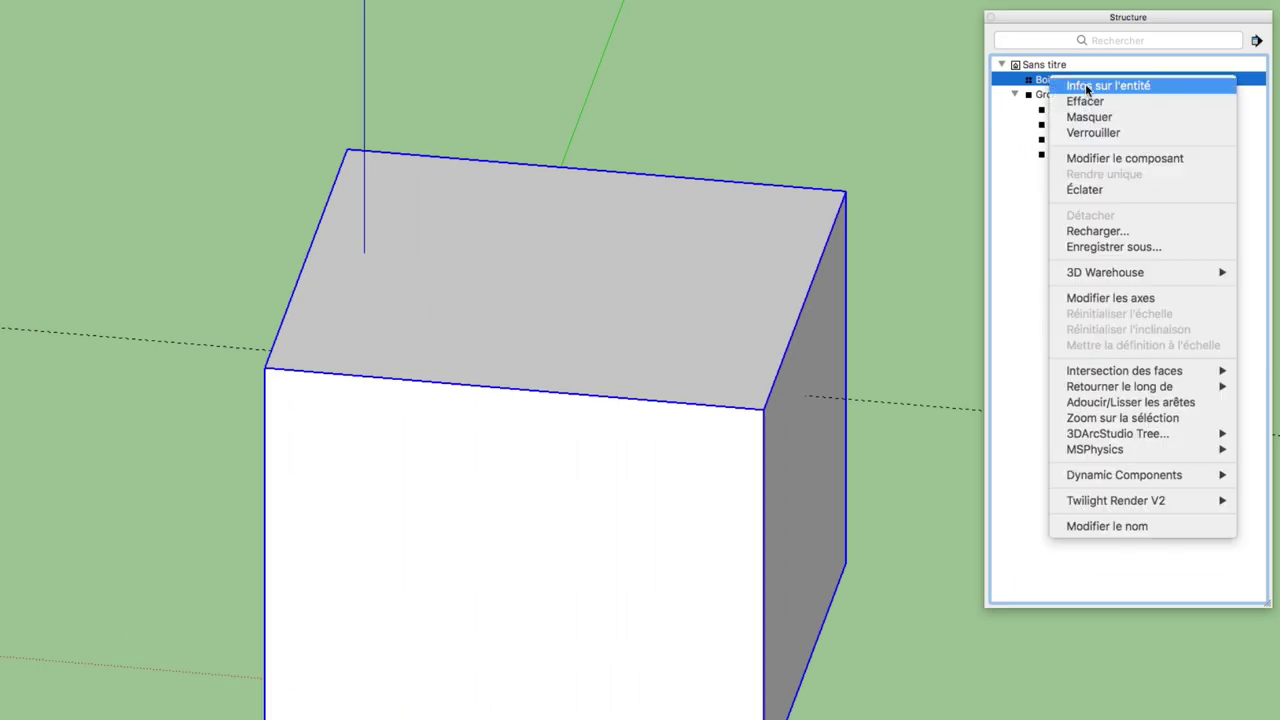
click(1087, 90)
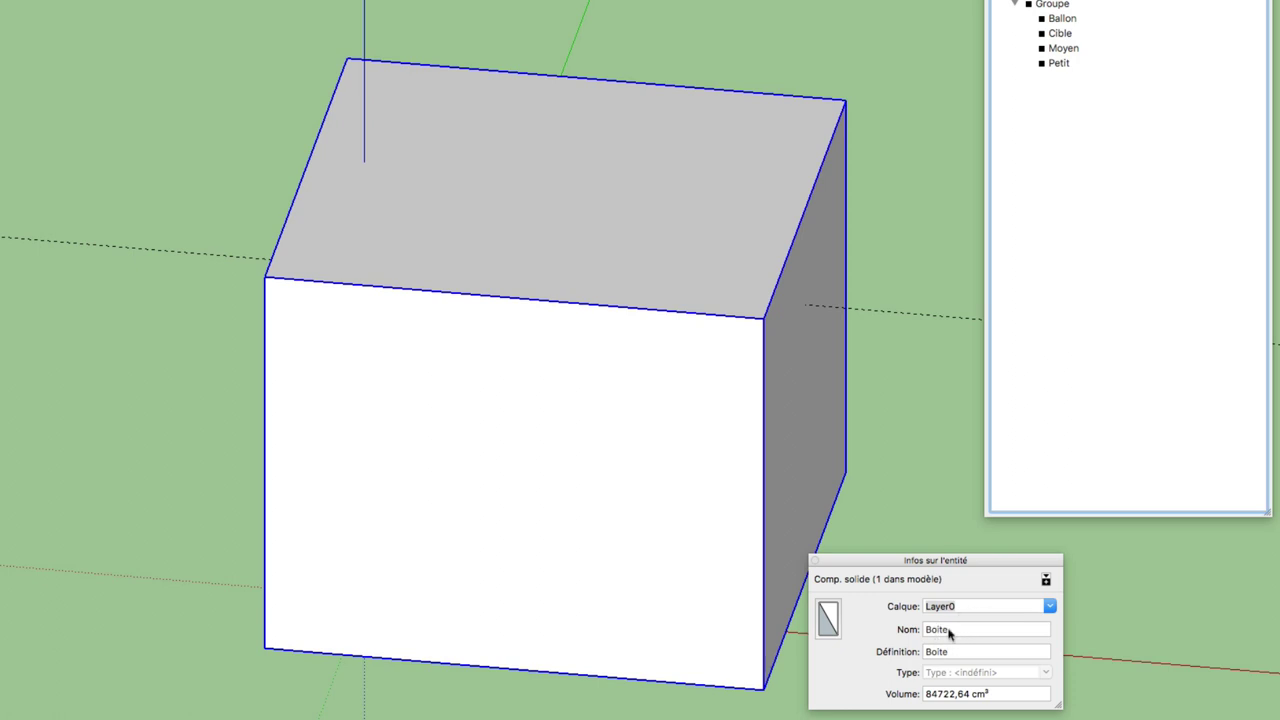
click(816, 561)
right_click(1060, 80)
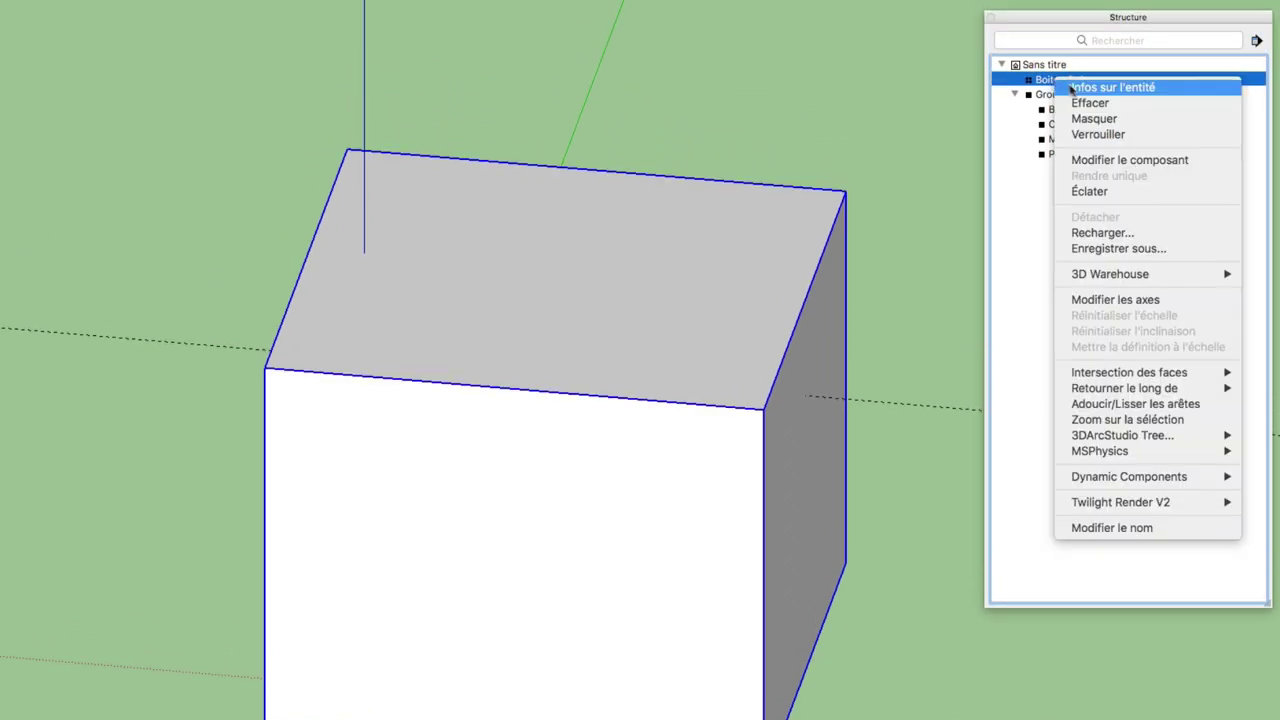
click(1093, 104)
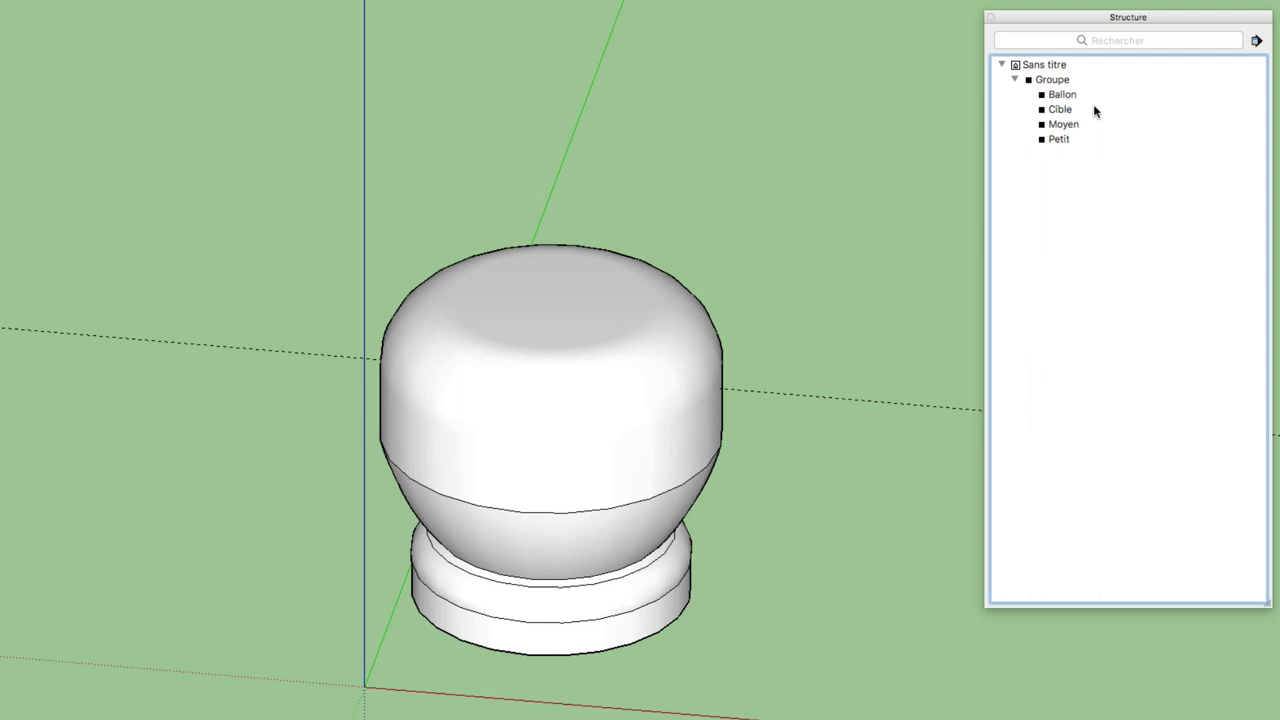
key(ctrl+z)
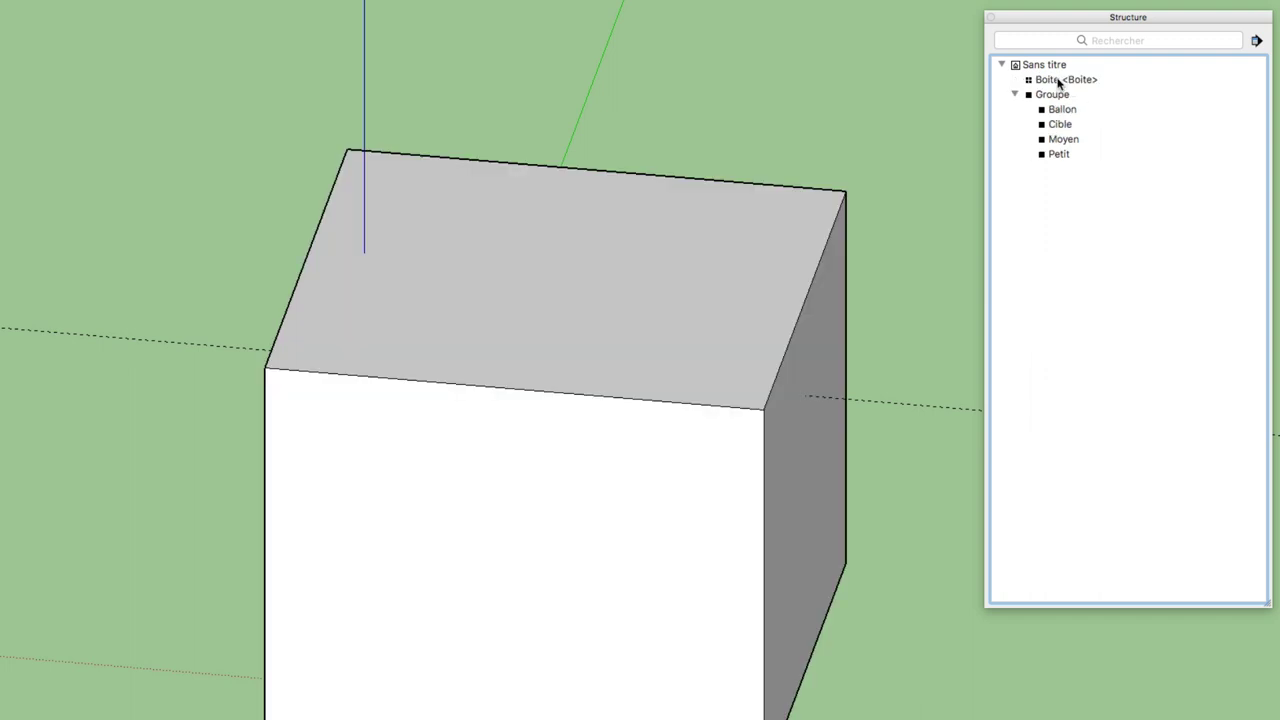
Hide Boite with Masquer from its outliner entry
click(1058, 84)
right_click(1058, 84)
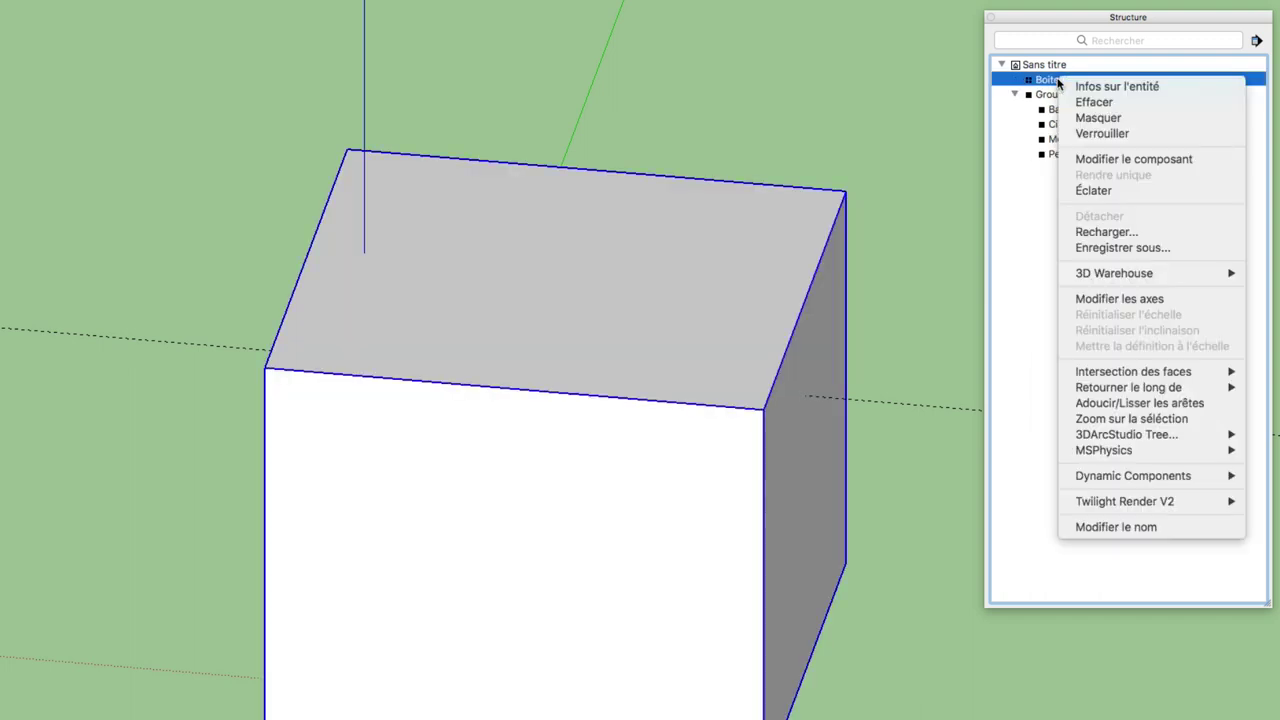
click(1092, 119)
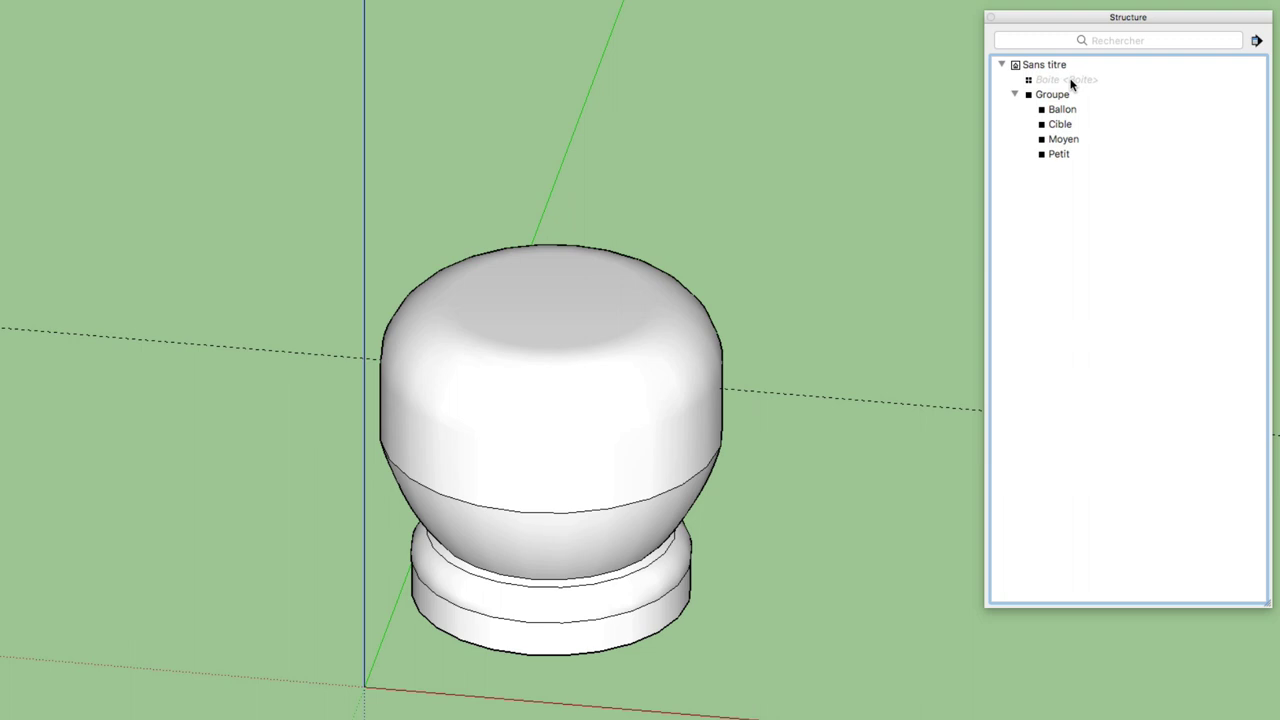
Unhide and lock Boite, then orbit to see its box face-on
right_click(1070, 80)
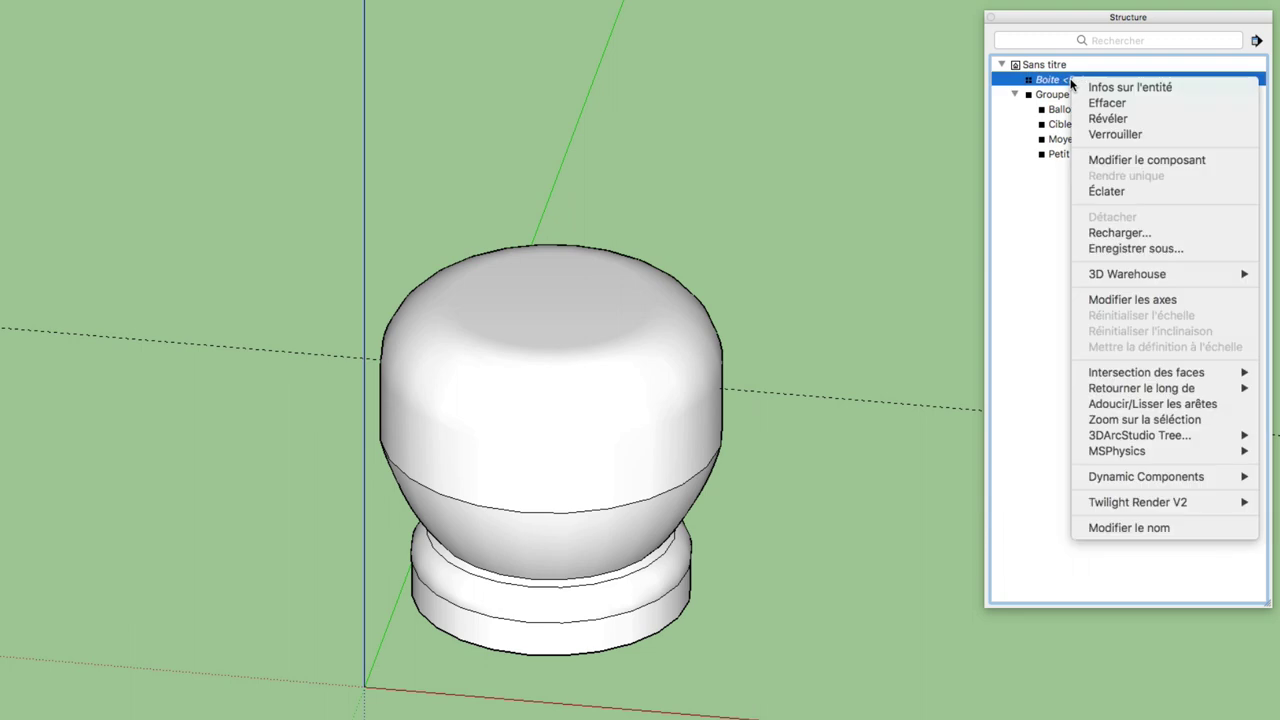
click(1110, 120)
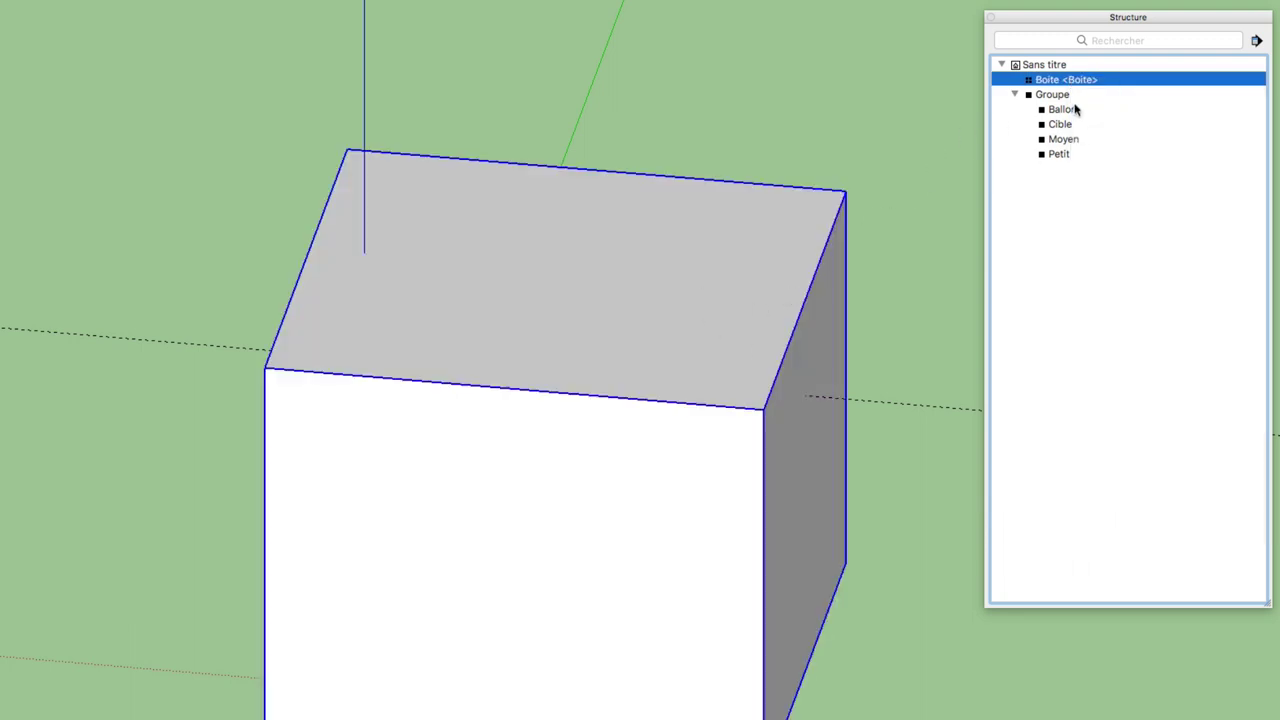
right_click(1069, 80)
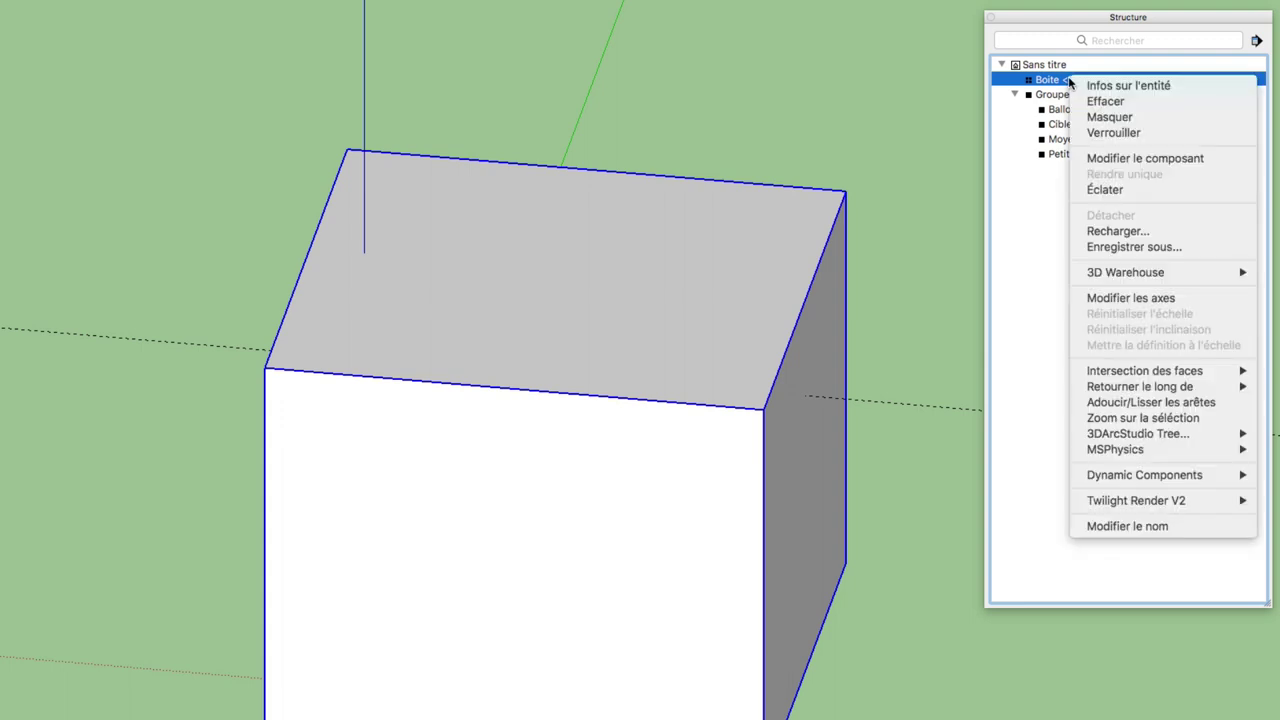
click(1115, 131)
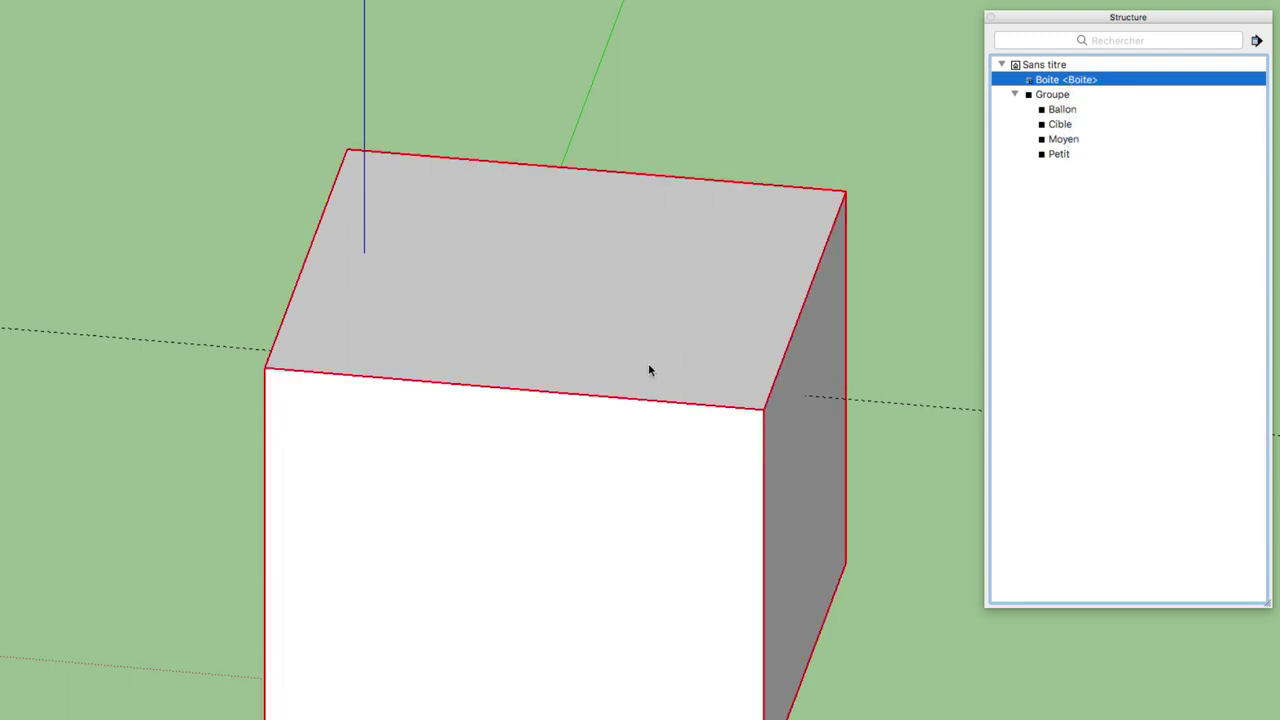
mouse_move(648, 370)
middle_down()
mouse_move(786, 346)
mouse_move(708, 344)
middle_up()
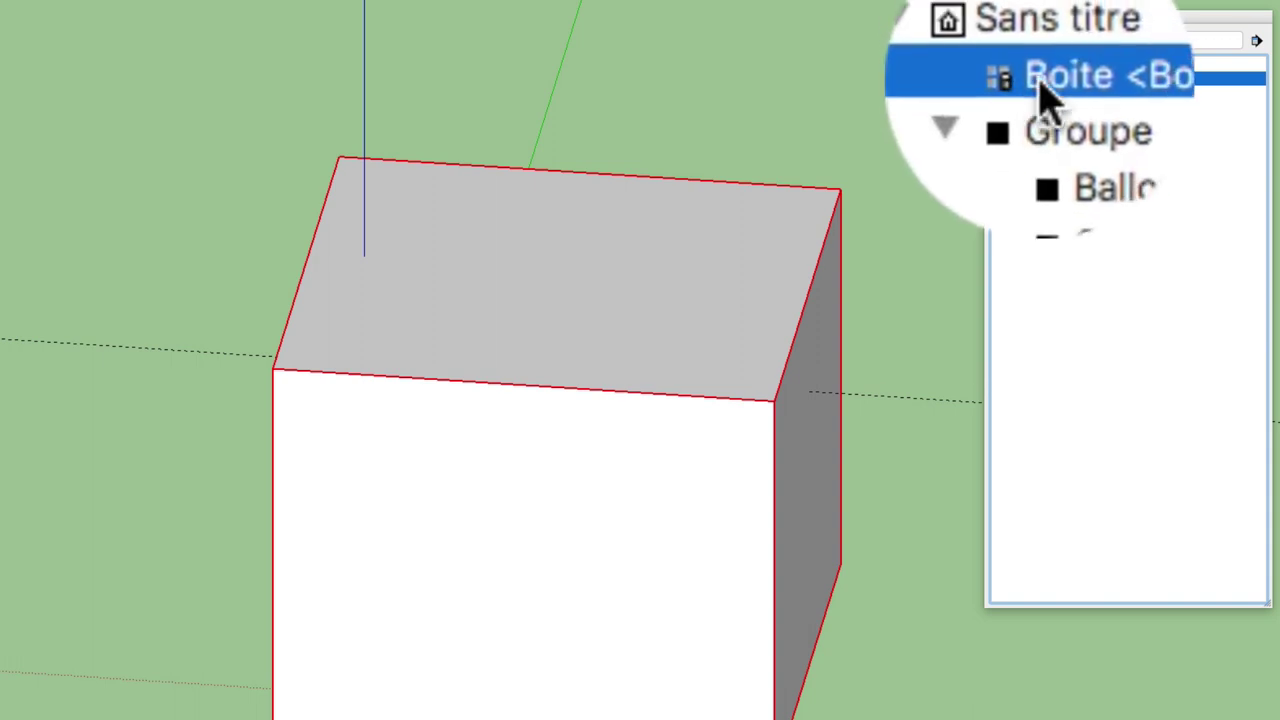
Check Boite's entity info, unlock it with Déverrouiller, and hide it again with Masquer
right_click(1040, 80)
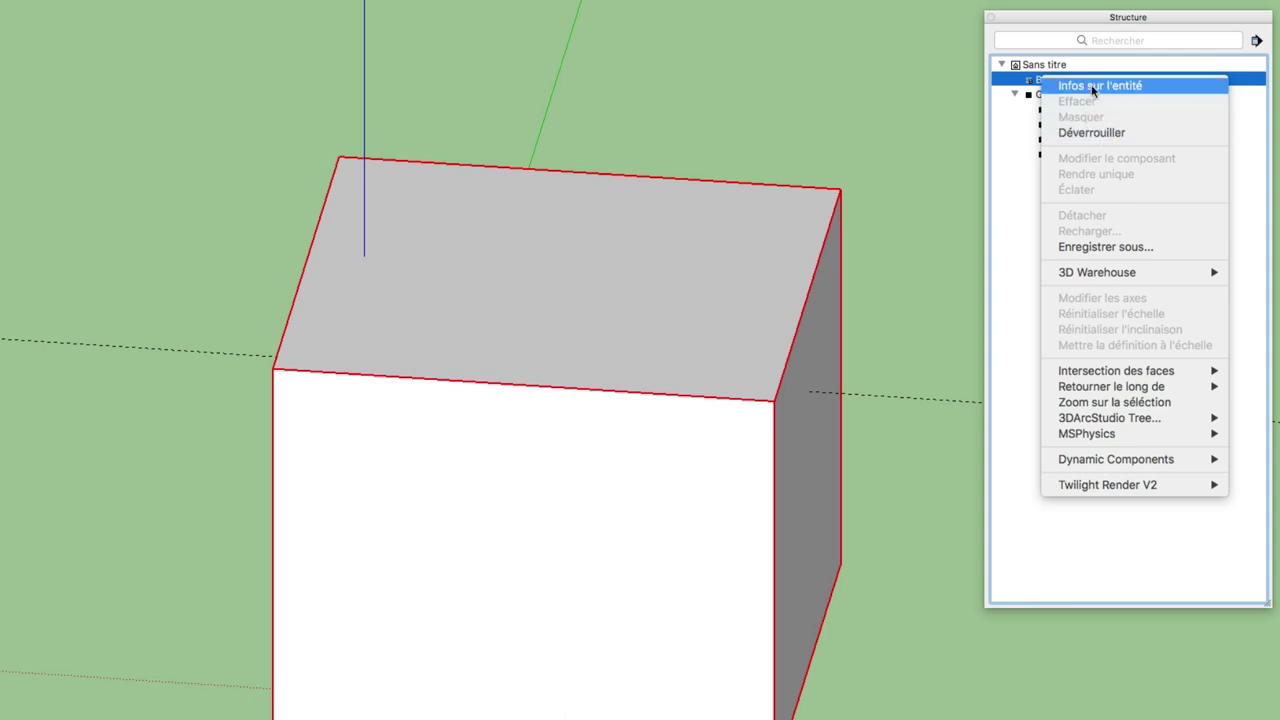
click(1093, 86)
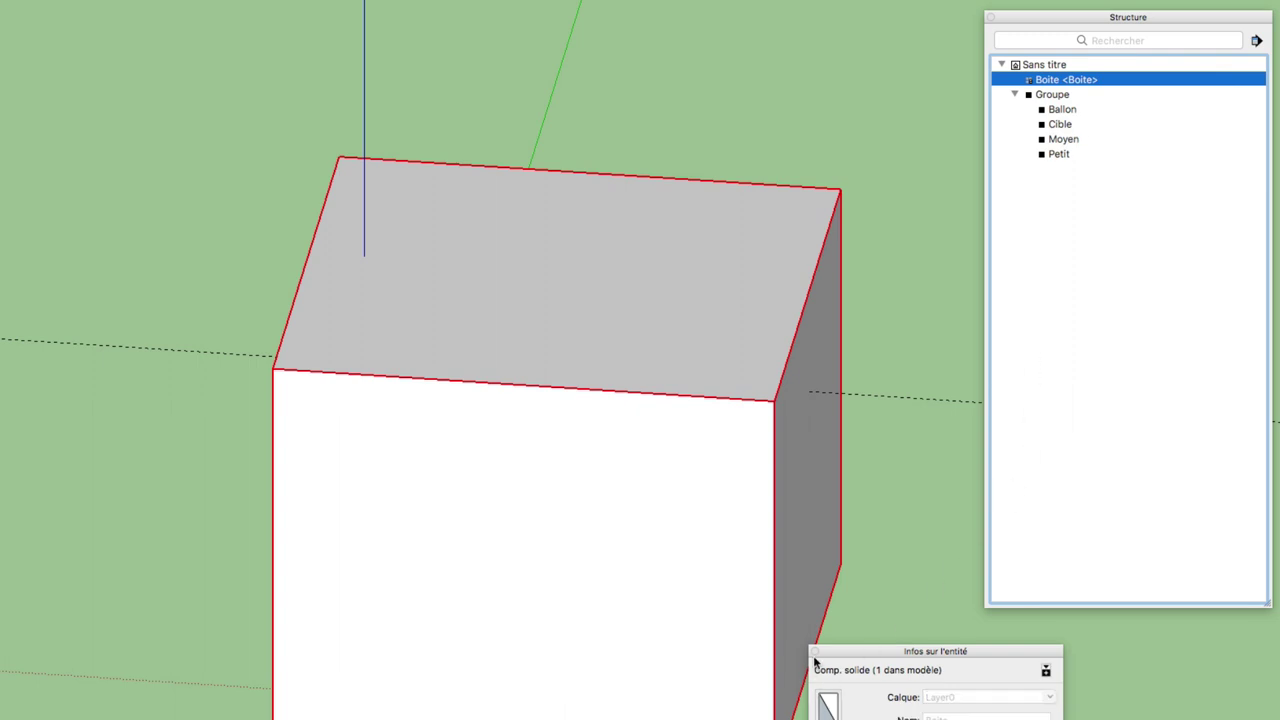
right_click(1062, 85)
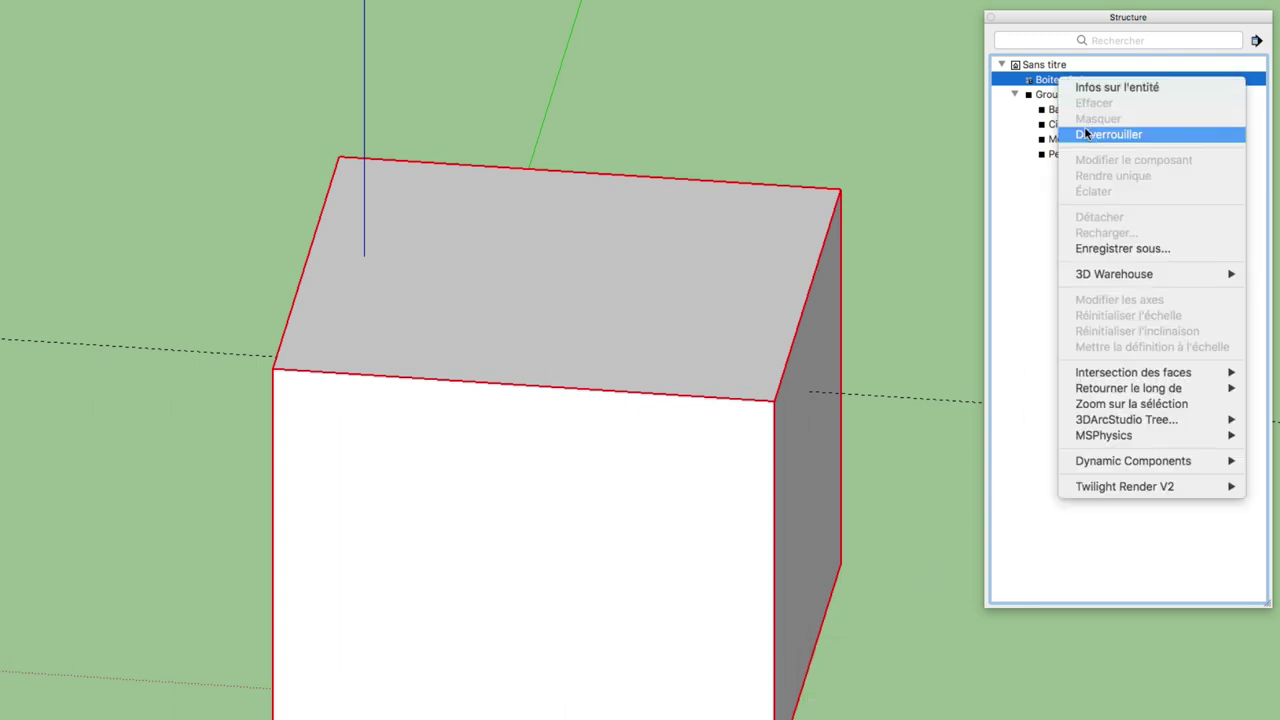
click(1090, 134)
right_click(1050, 87)
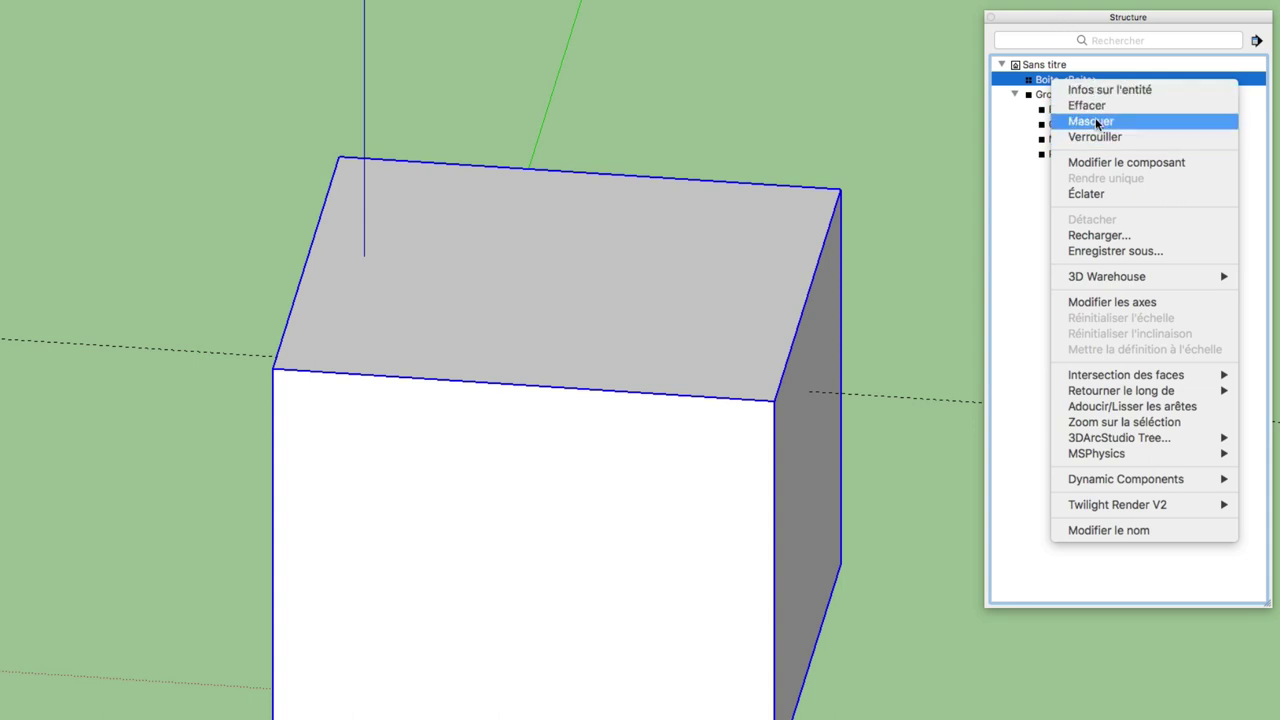
click(1098, 121)
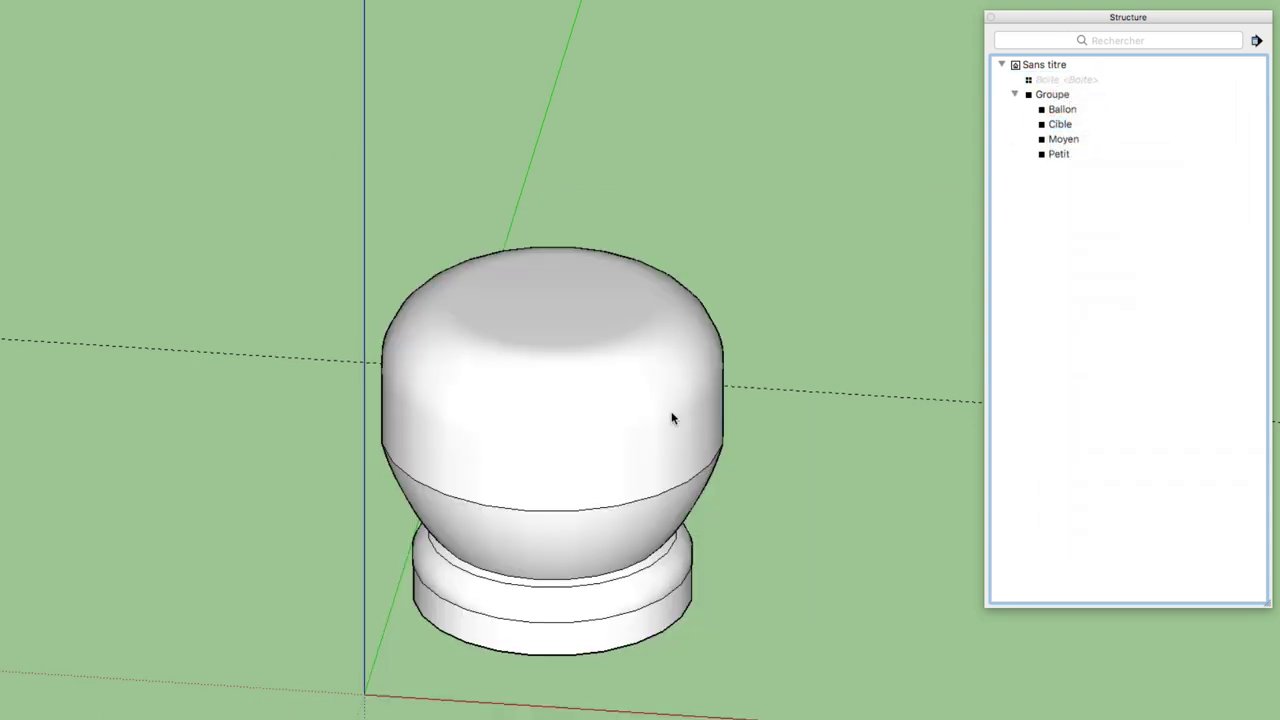
Select Groupe, then its Ballon, Cible and Petit parts, and view the model from higher up
click(1061, 97)
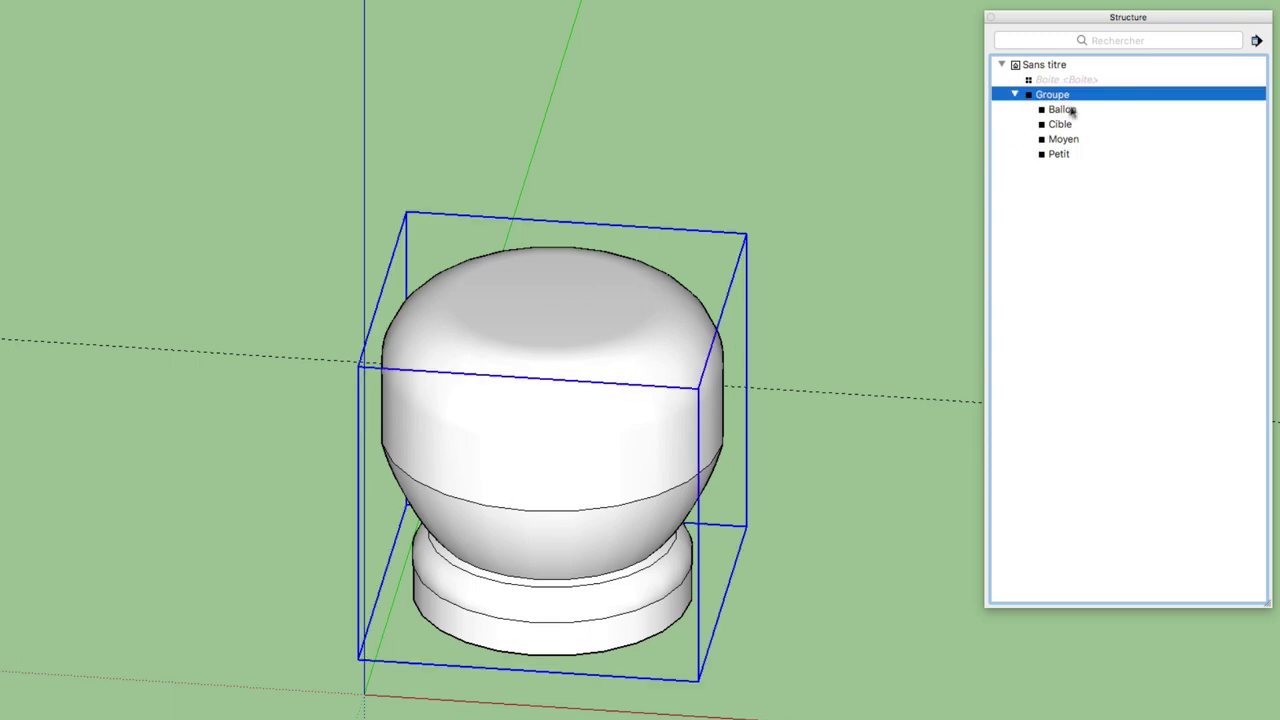
click(1062, 109)
click(1060, 124)
click(1058, 154)
scroll(769, 540, up, 3)
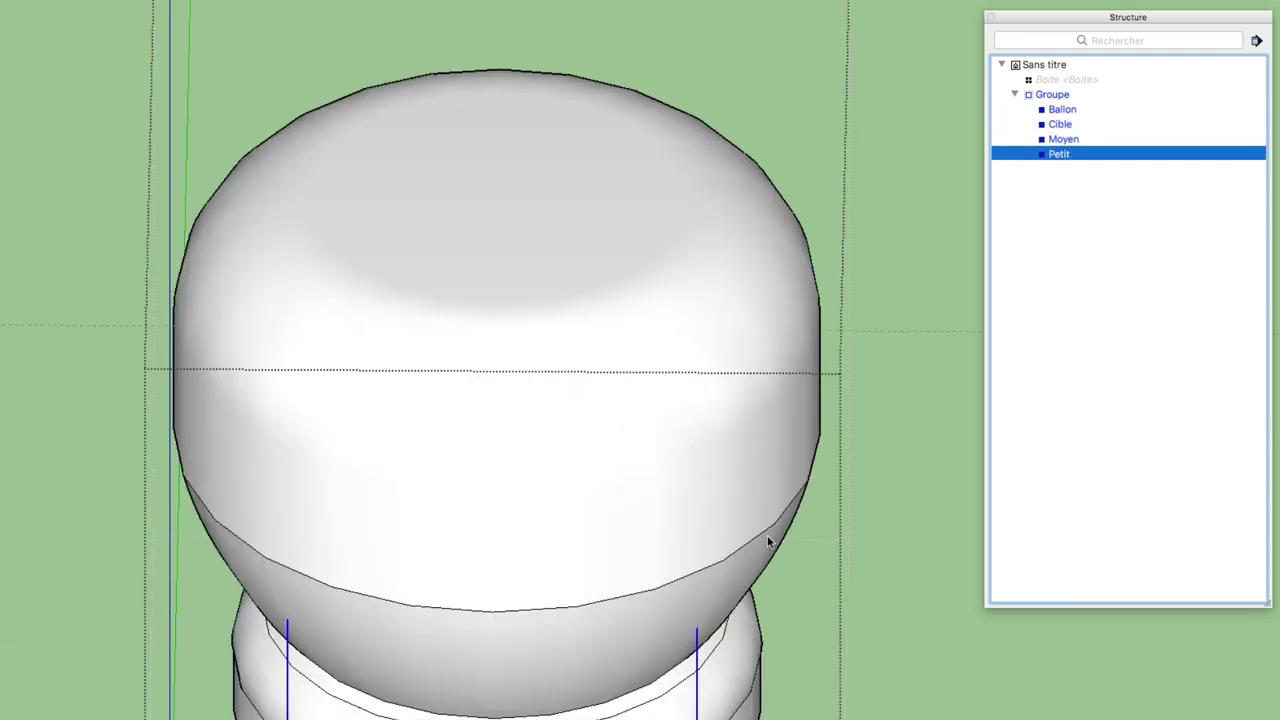
scroll(745, 595, down, 2)
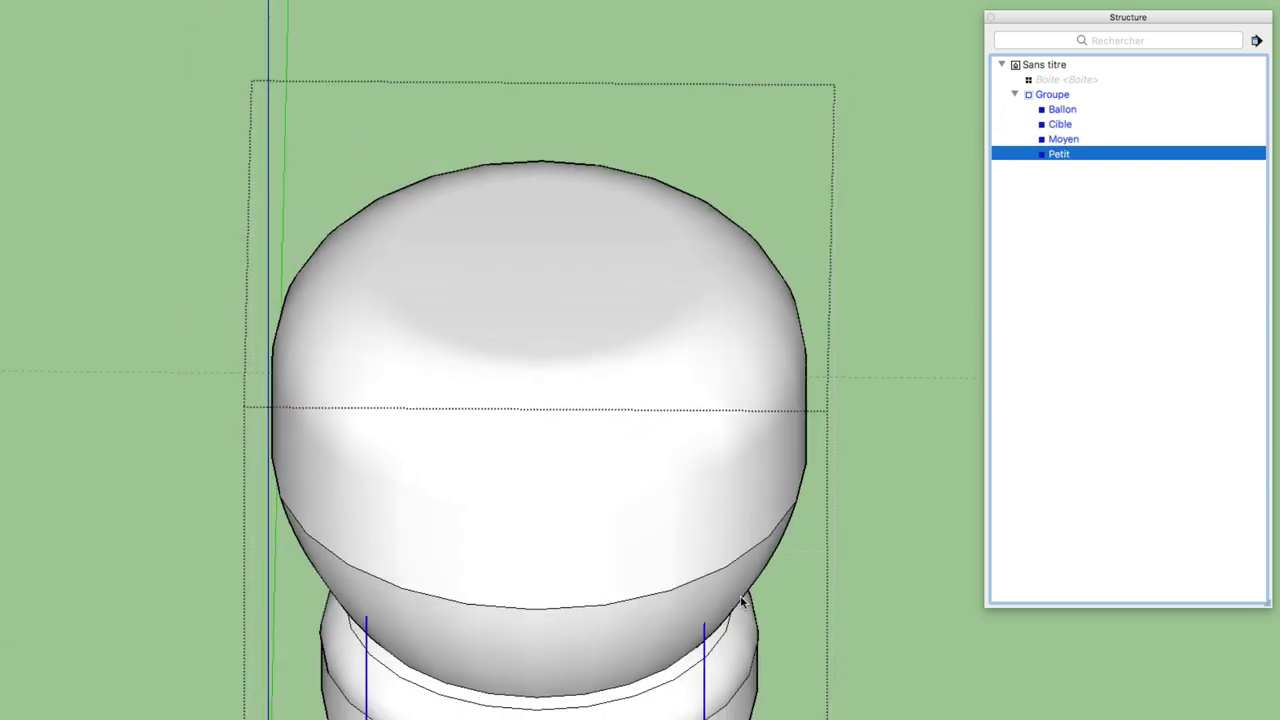
mouse_move(750, 685)
middle_down()
mouse_move(748, 320)
mouse_move(694, 620)
mouse_move(631, 451)
mouse_move(640, 417)
middle_up()
middle_drag(668, 622, 683, 543)
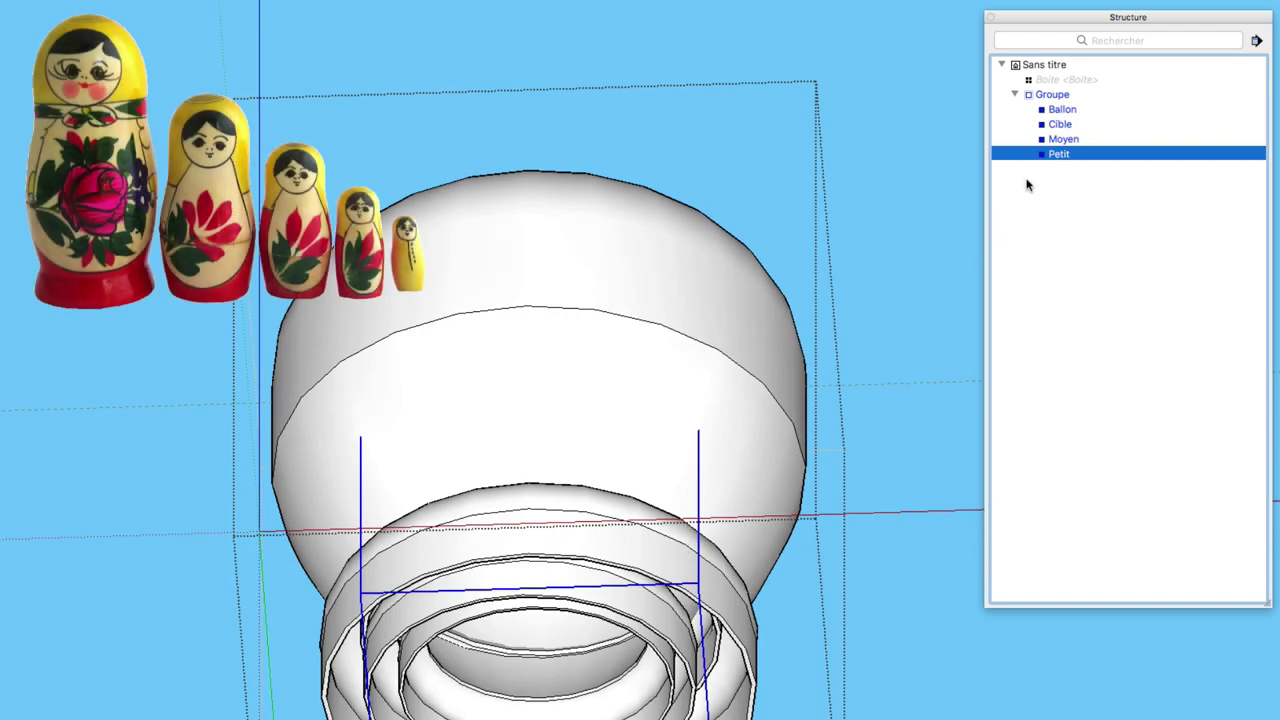
click(1055, 140)
click(1055, 124)
click(1057, 110)
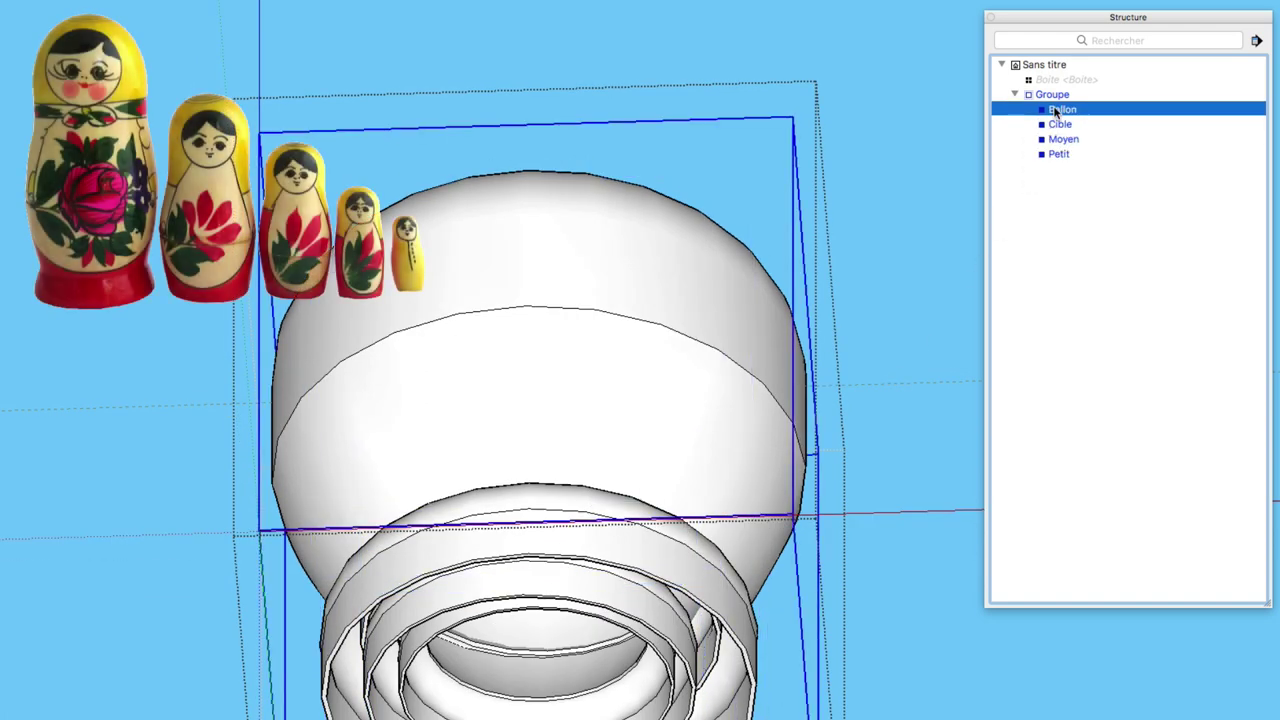
click(1071, 124)
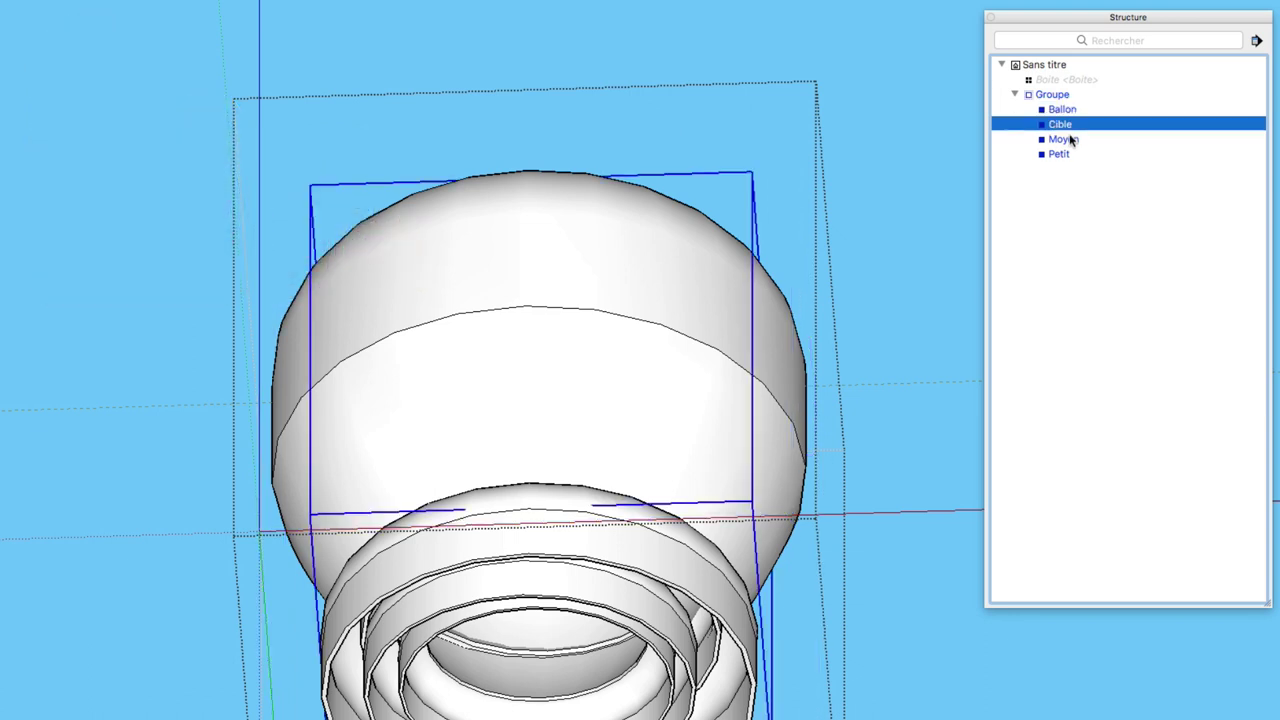
click(1070, 139)
click(1067, 154)
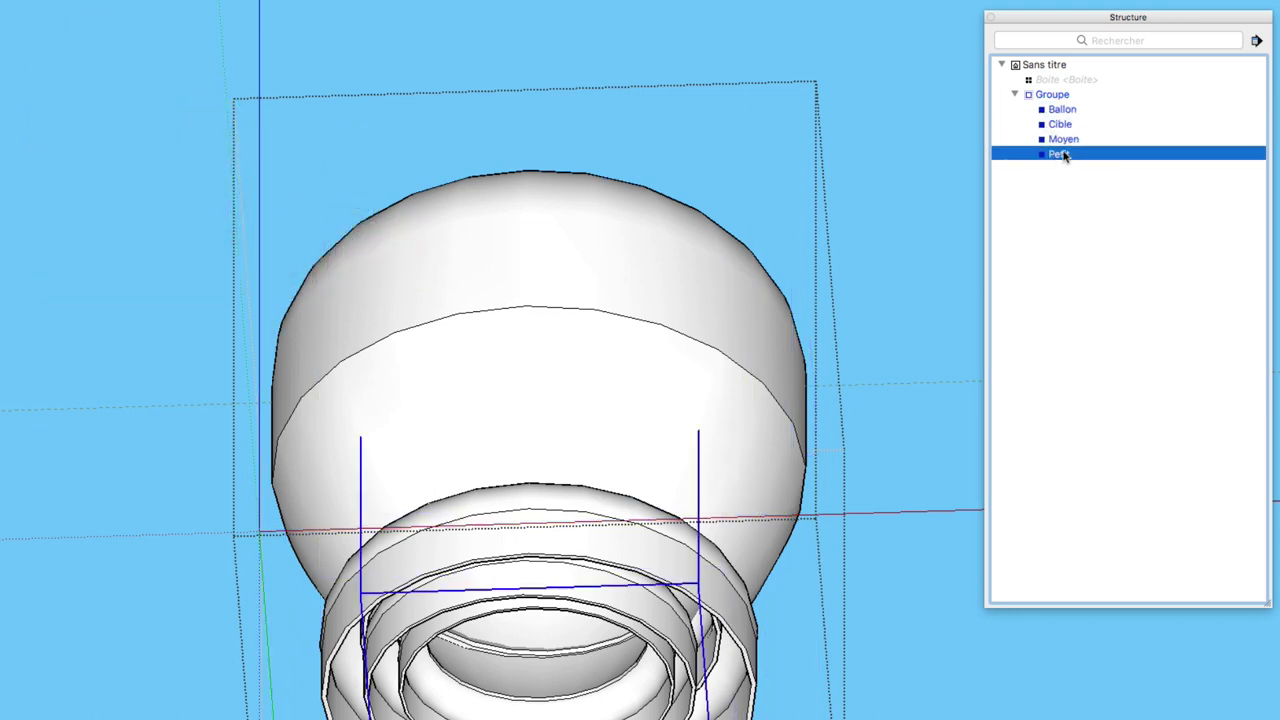
click(1066, 142)
right_click(1067, 142)
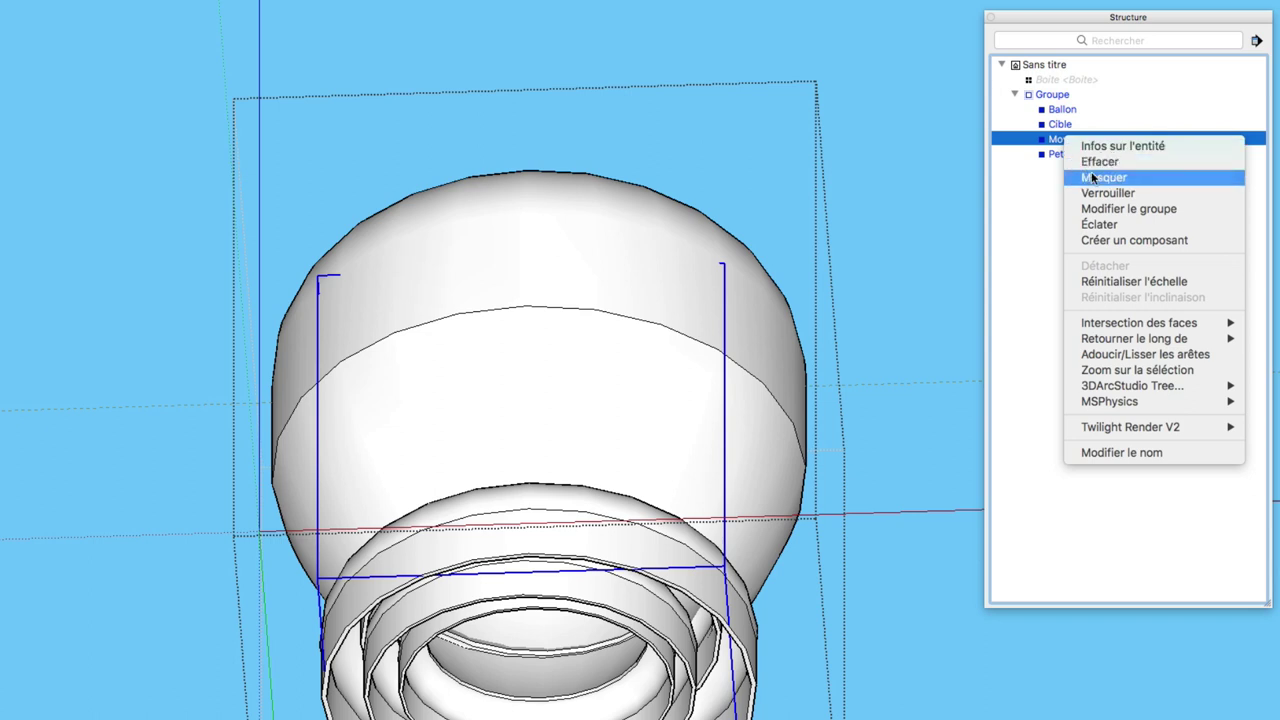
click(1090, 177)
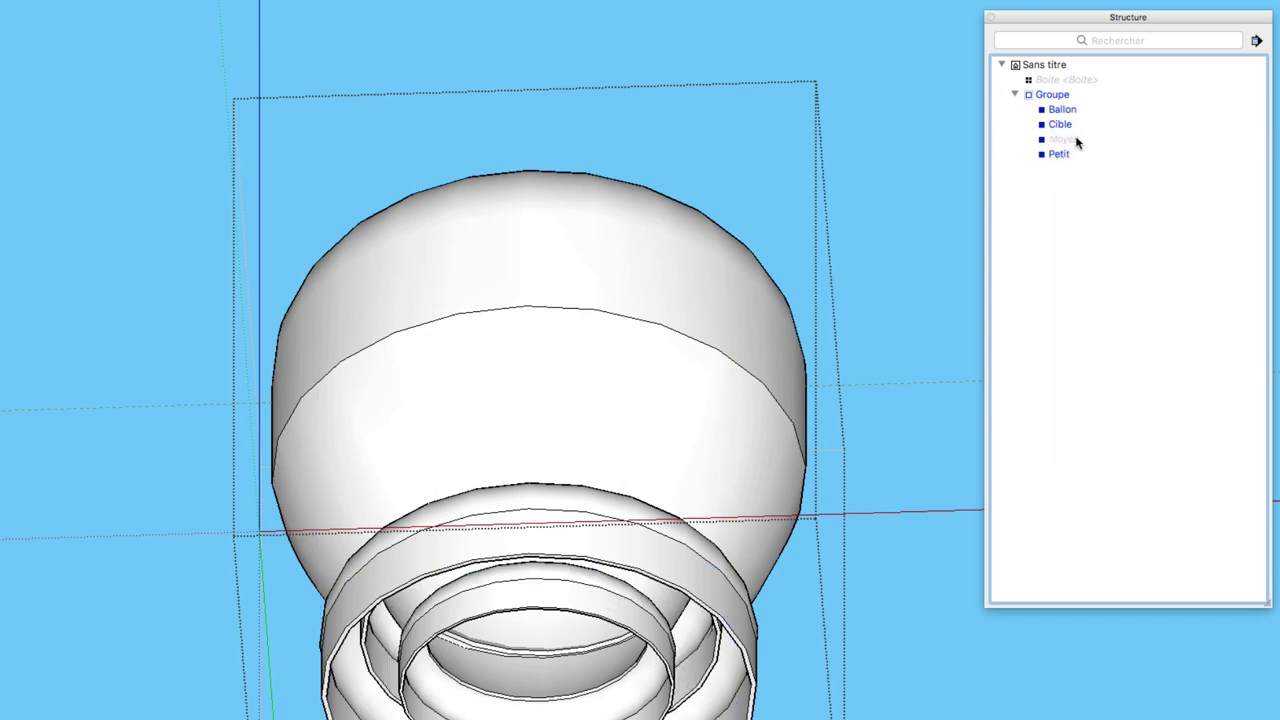
right_click(1077, 140)
click(1107, 177)
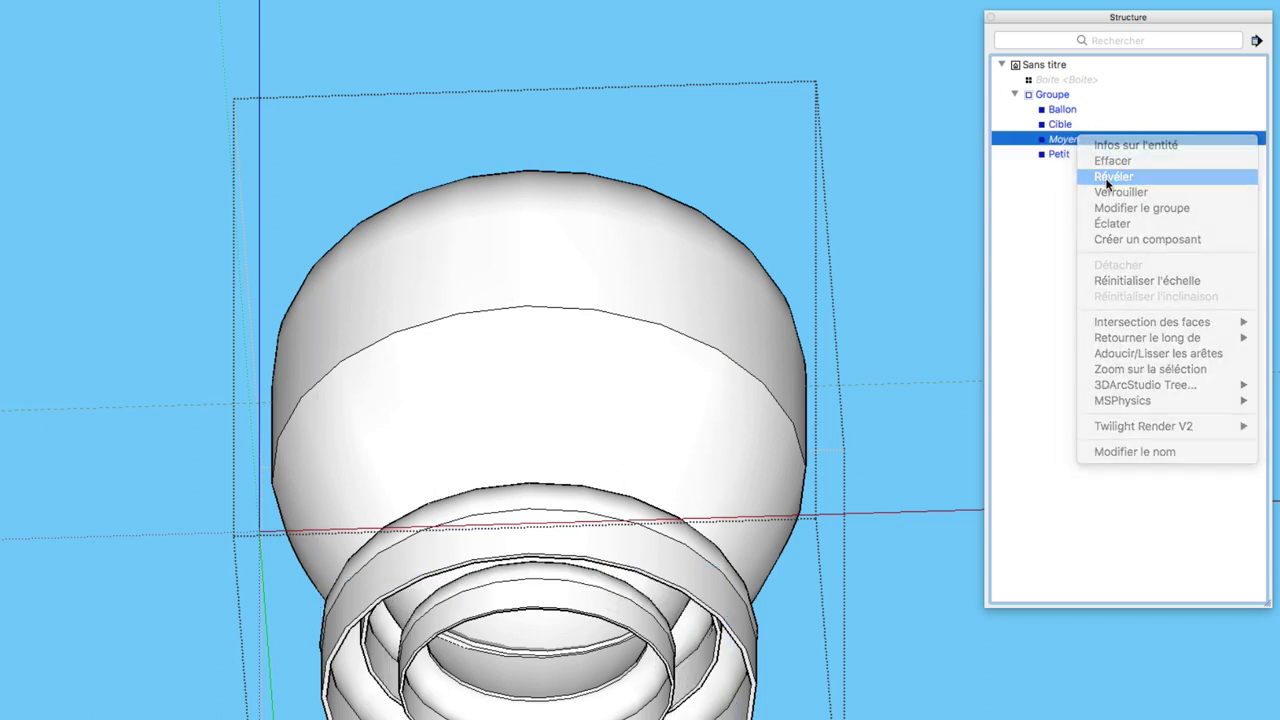
mouse_move(971, 257)
middle_down()
mouse_move(863, 314)
mouse_move(876, 635)
mouse_move(807, 278)
mouse_move(820, 655)
mouse_move(767, 478)
mouse_move(707, 460)
middle_up()
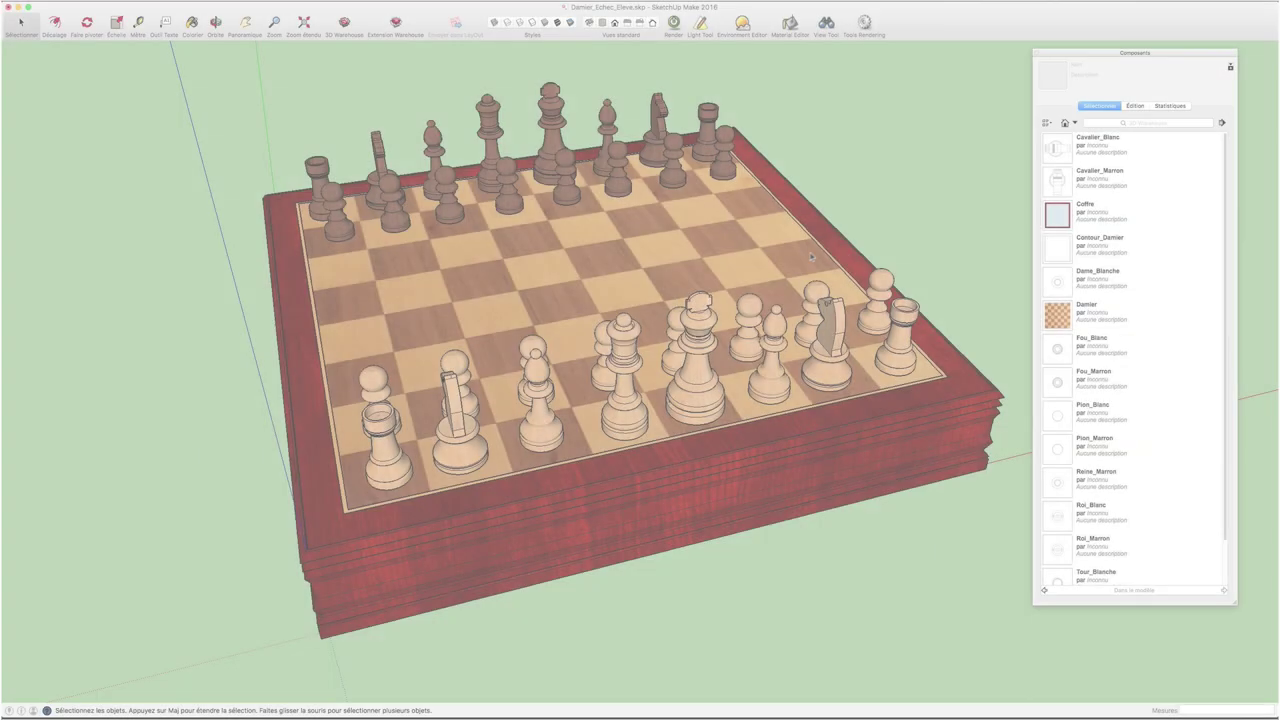
middle_drag(811, 257, 706, 370)
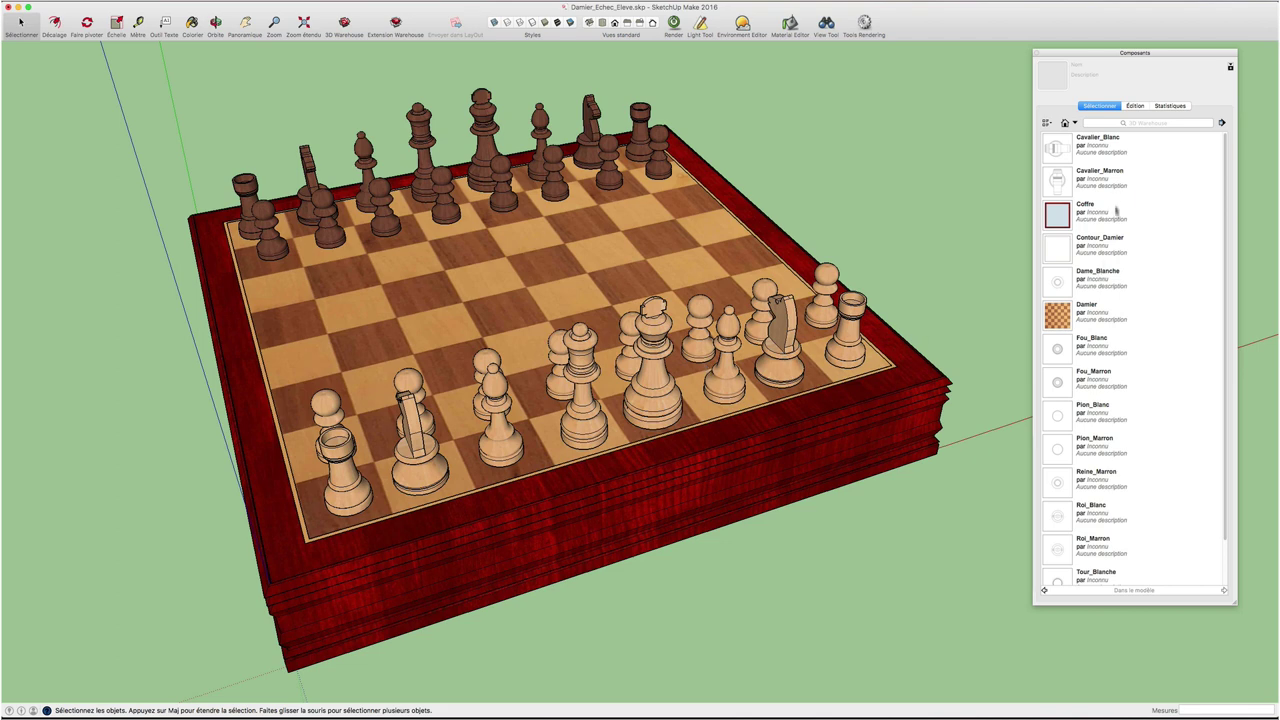
click(1099, 249)
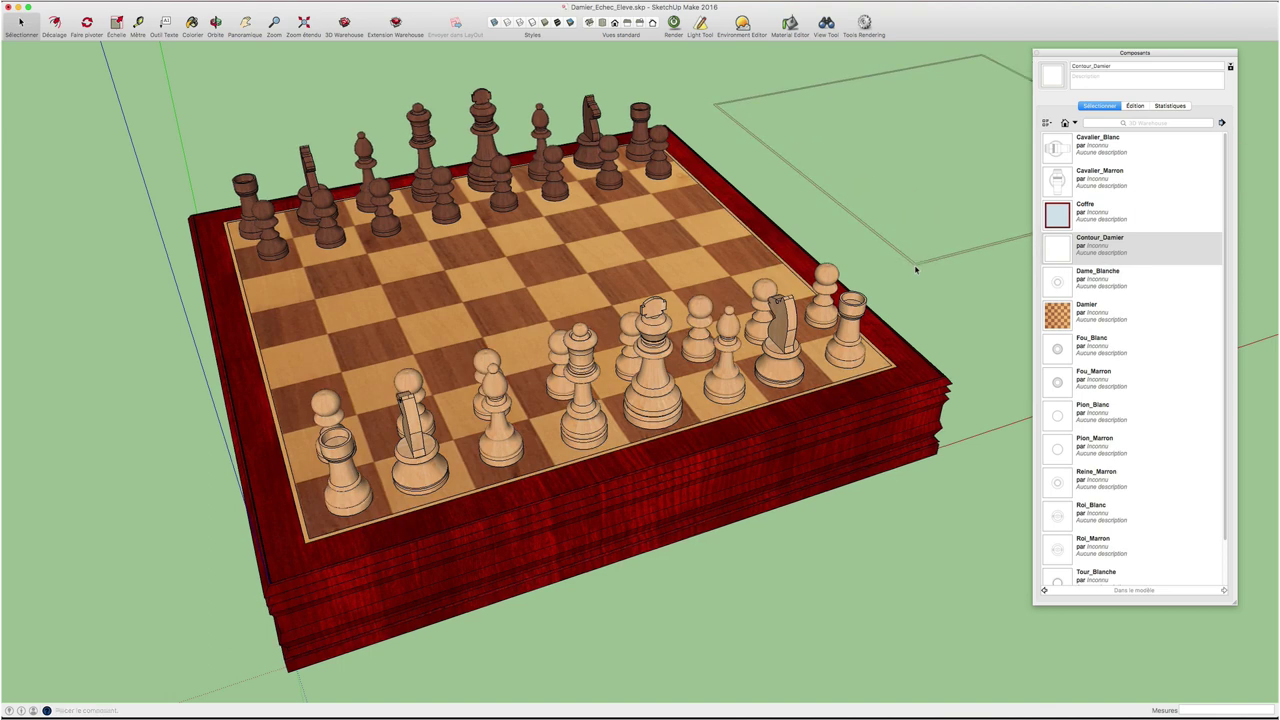
key(Escape)
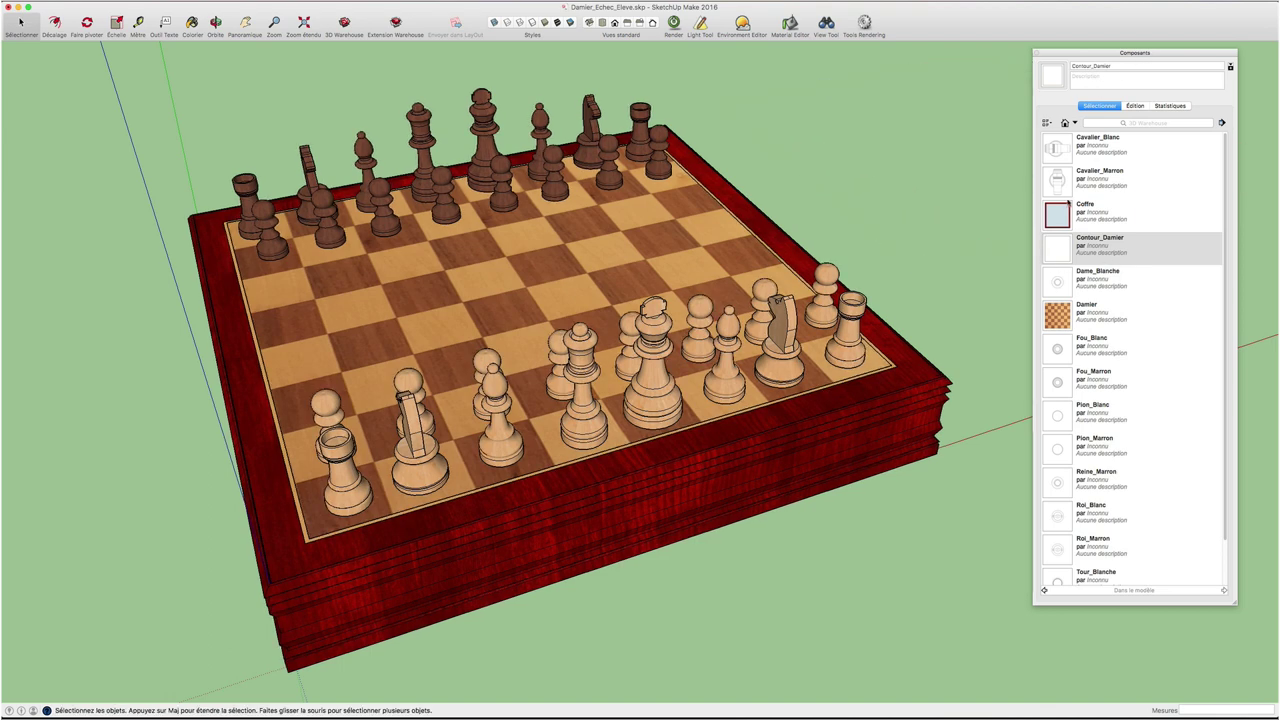
key(o)
mouse_move(953, 239)
mouse_down()
mouse_move(919, 296)
mouse_move(877, 260)
mouse_up()
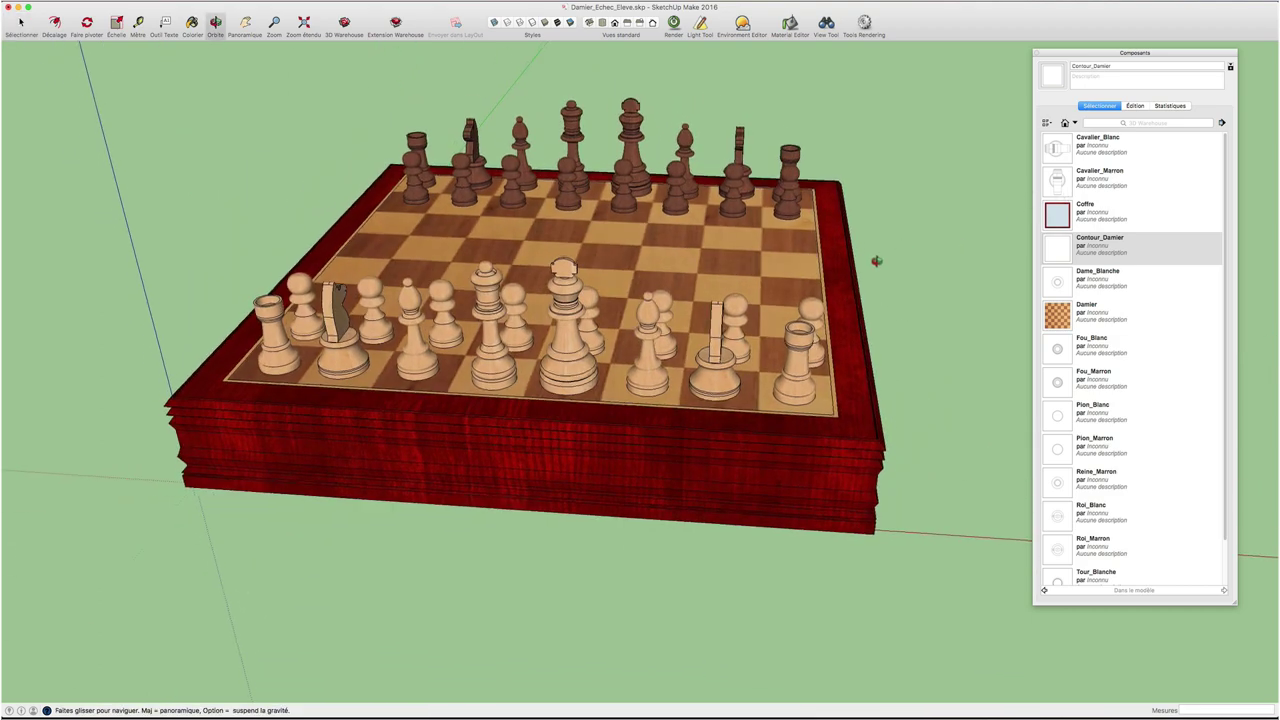
key(space)
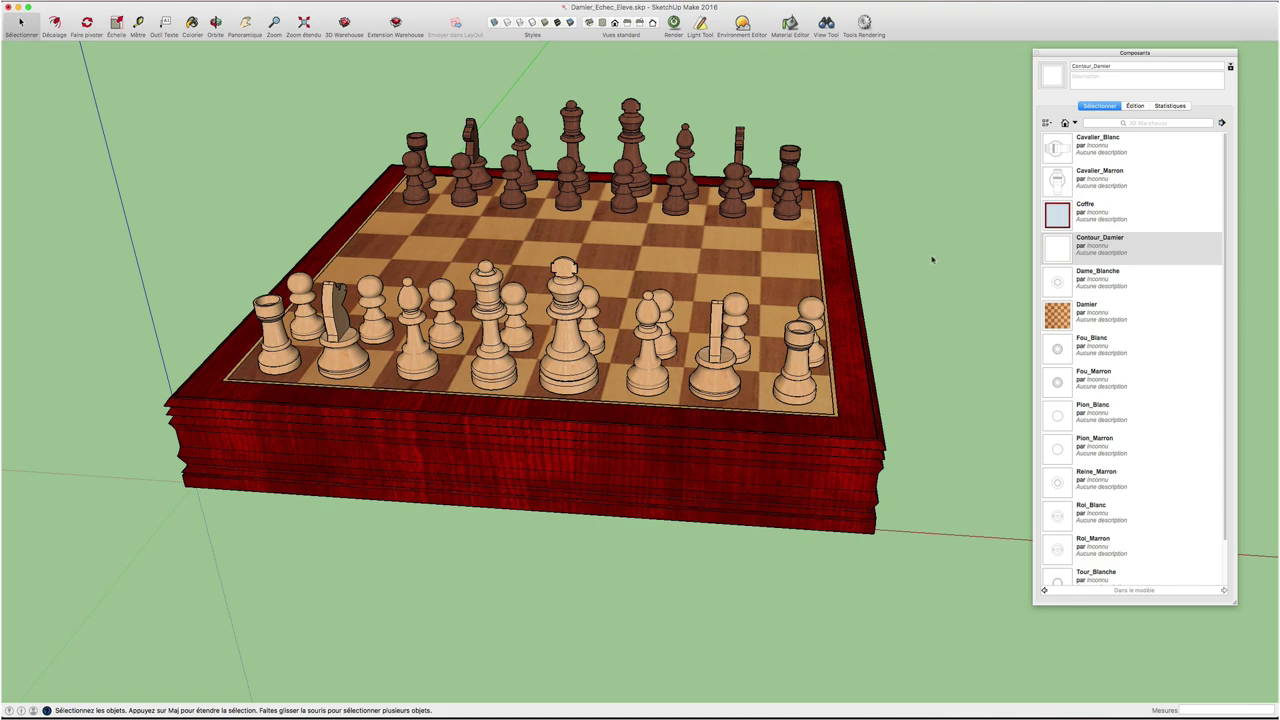
middle_drag(818, 377, 860, 380)
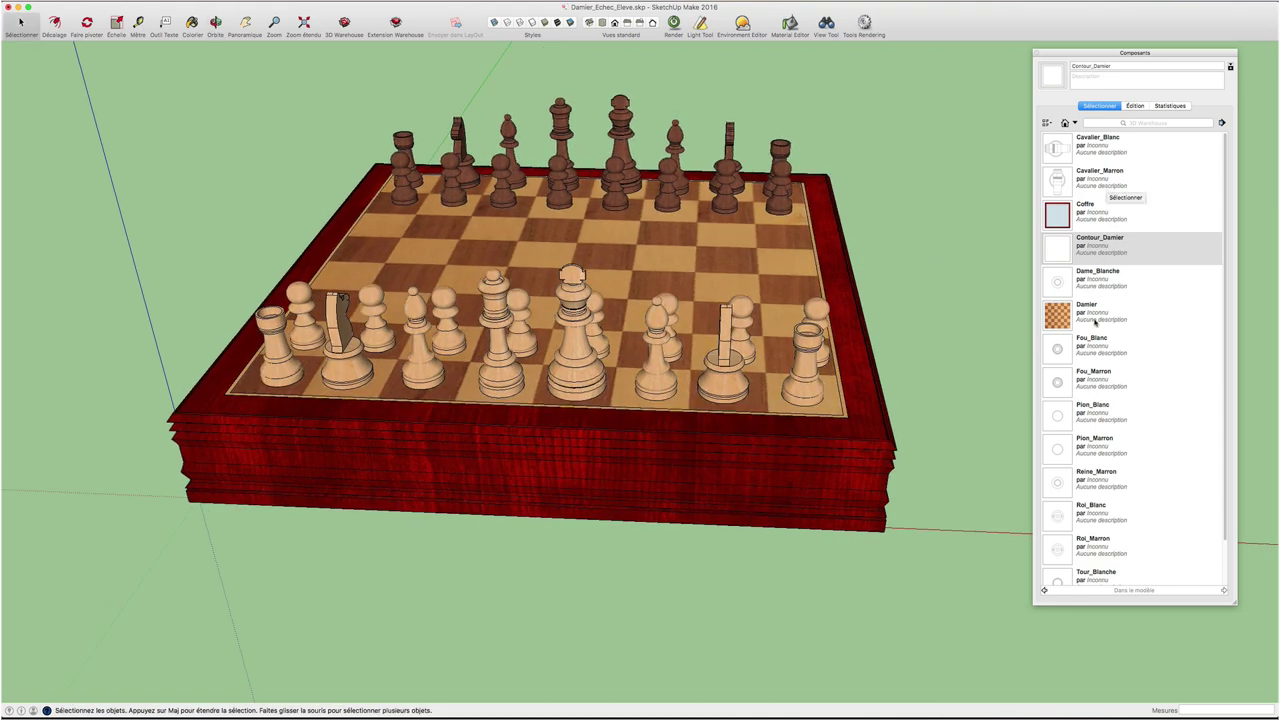
click(1088, 311)
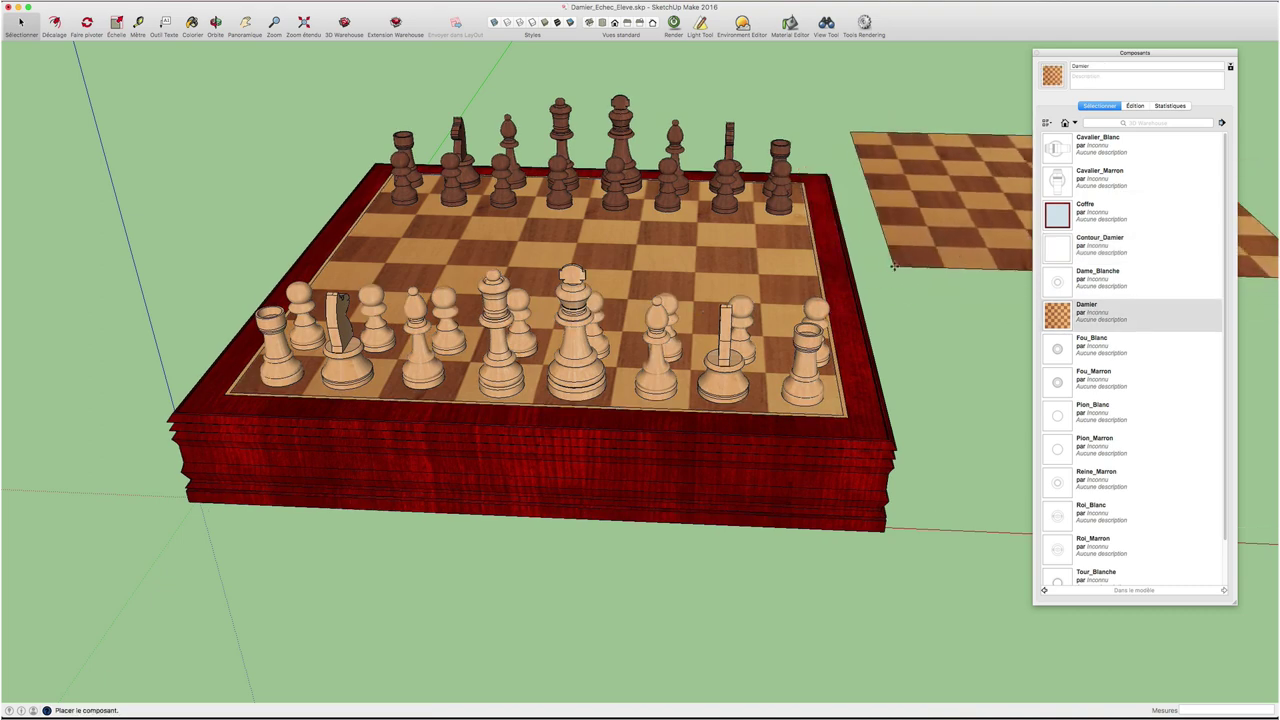
click(895, 266)
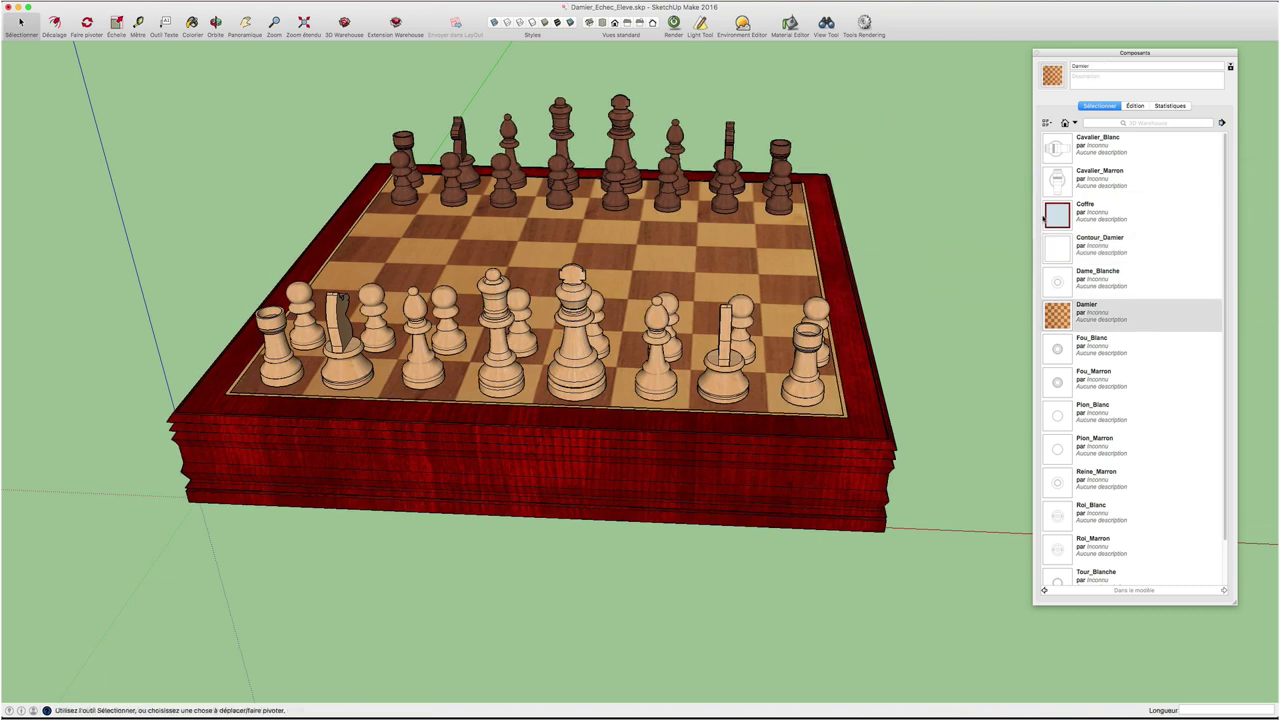
click(1090, 212)
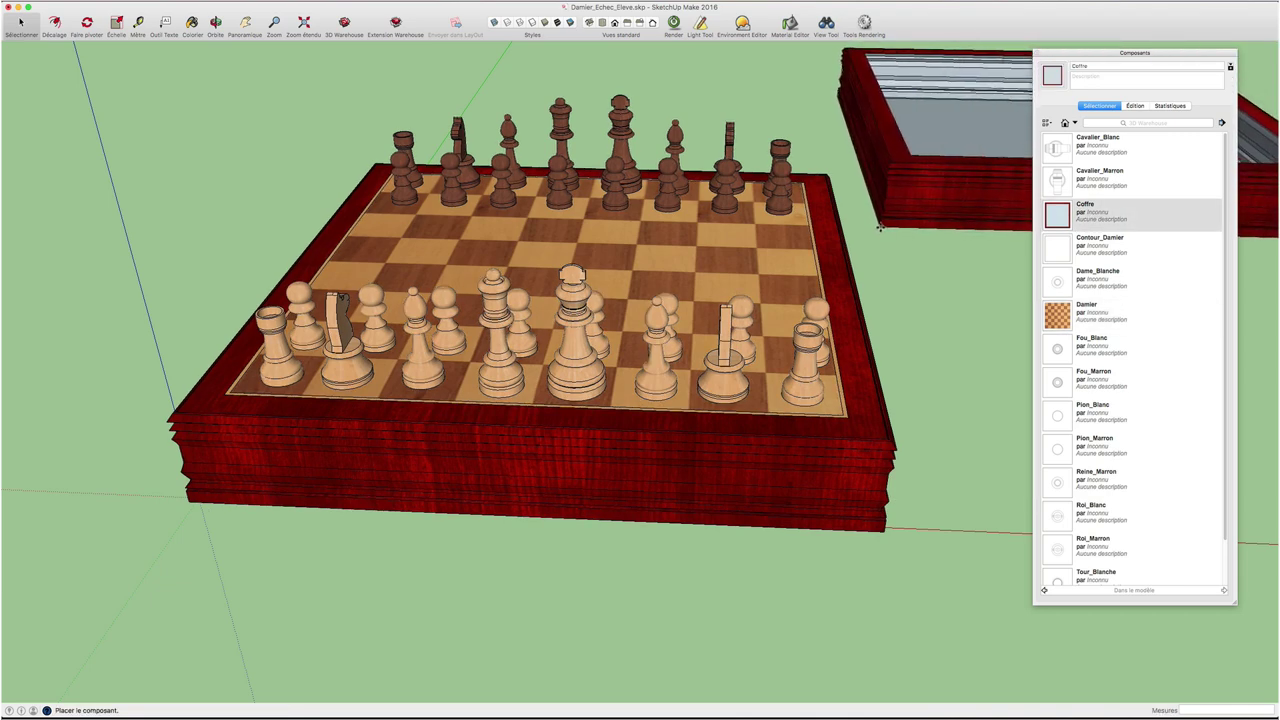
key(Escape)
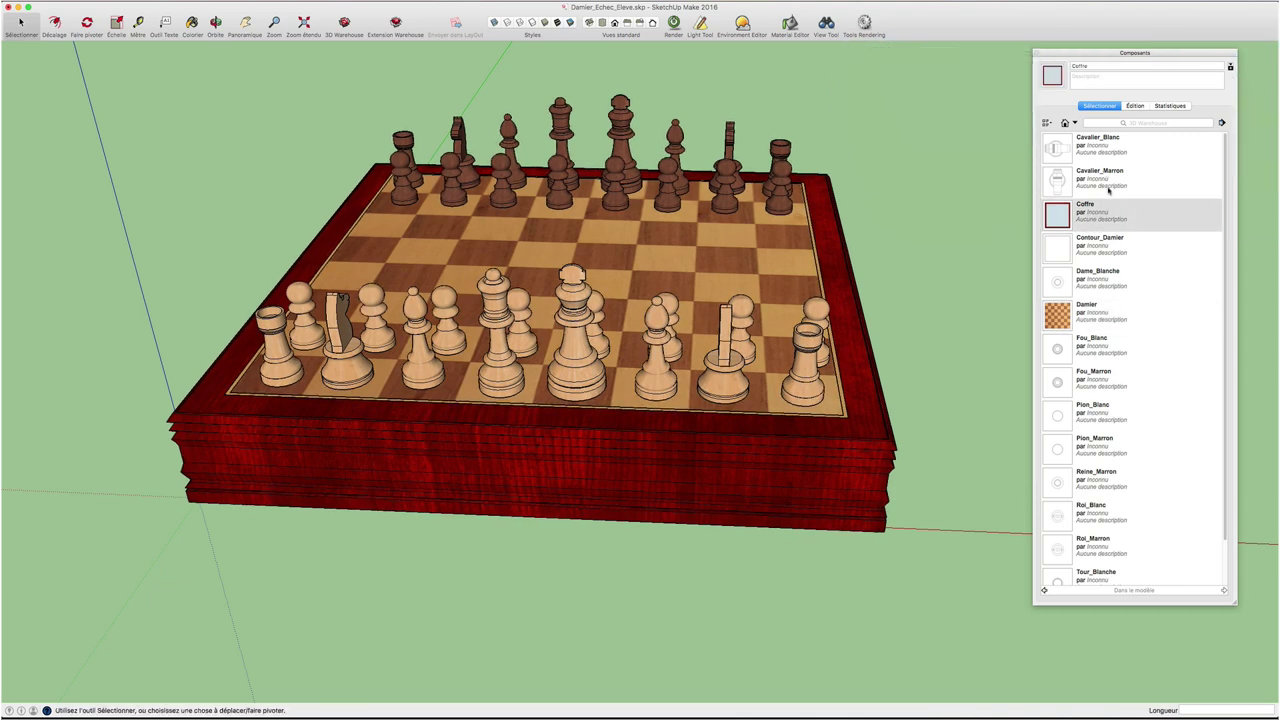
click(1092, 244)
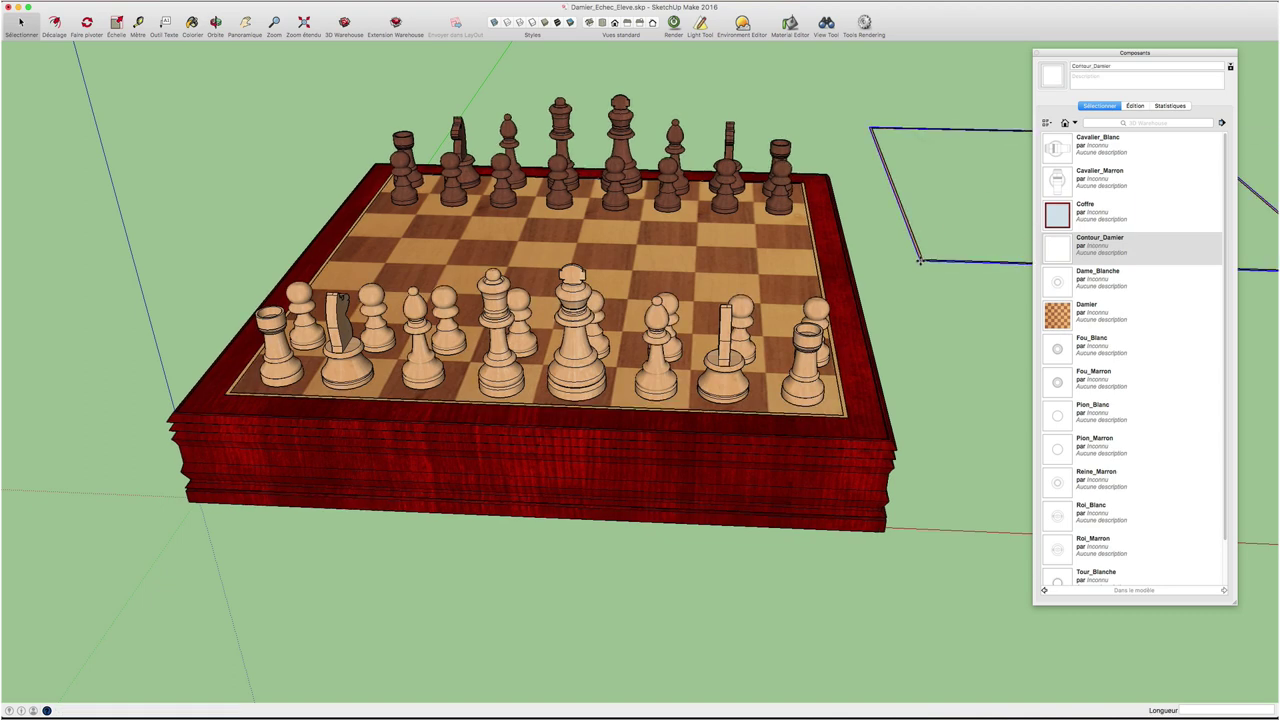
key(space)
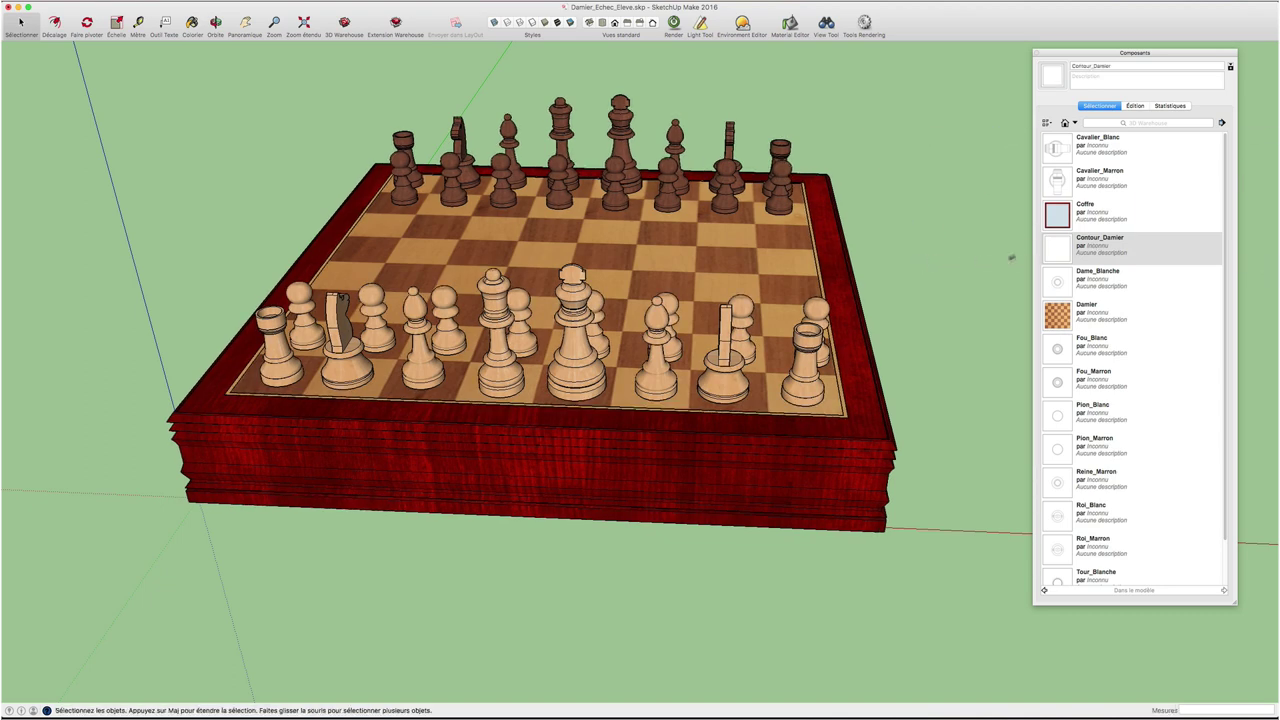
middle_drag(756, 271, 892, 319)
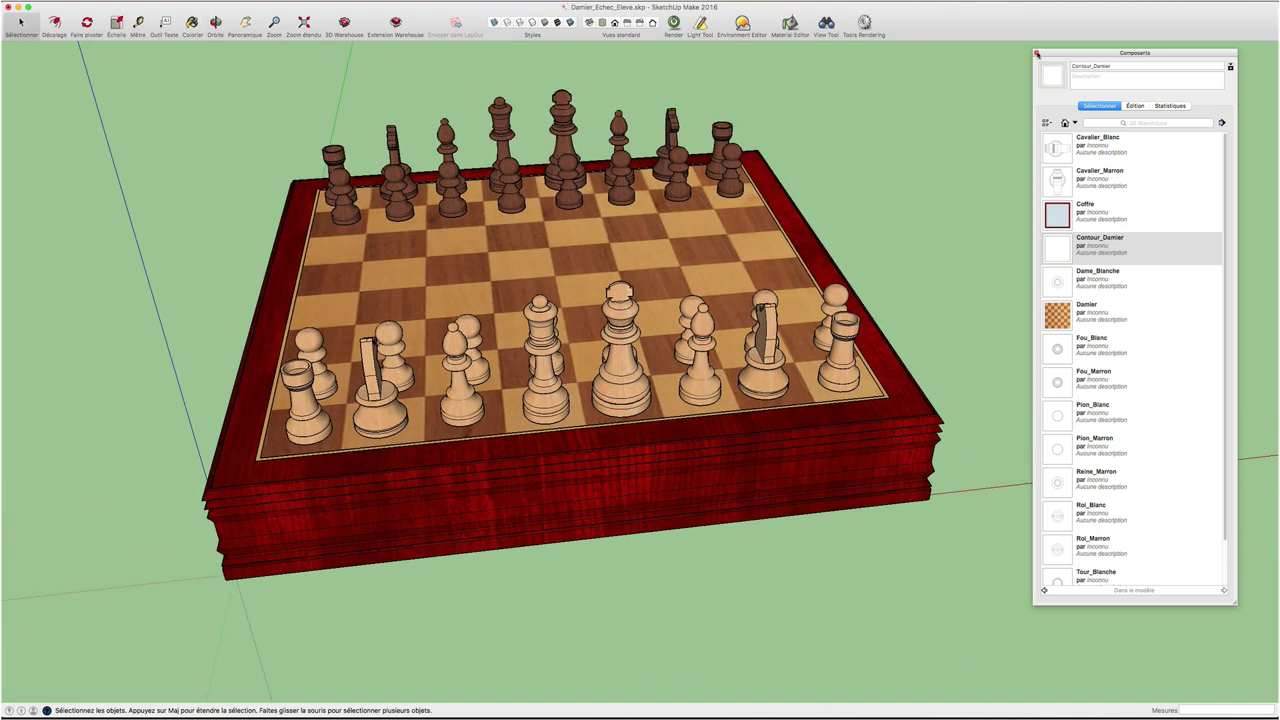
Close the Composants panel and open the Structure outliner, moved off the chess board
click(1037, 53)
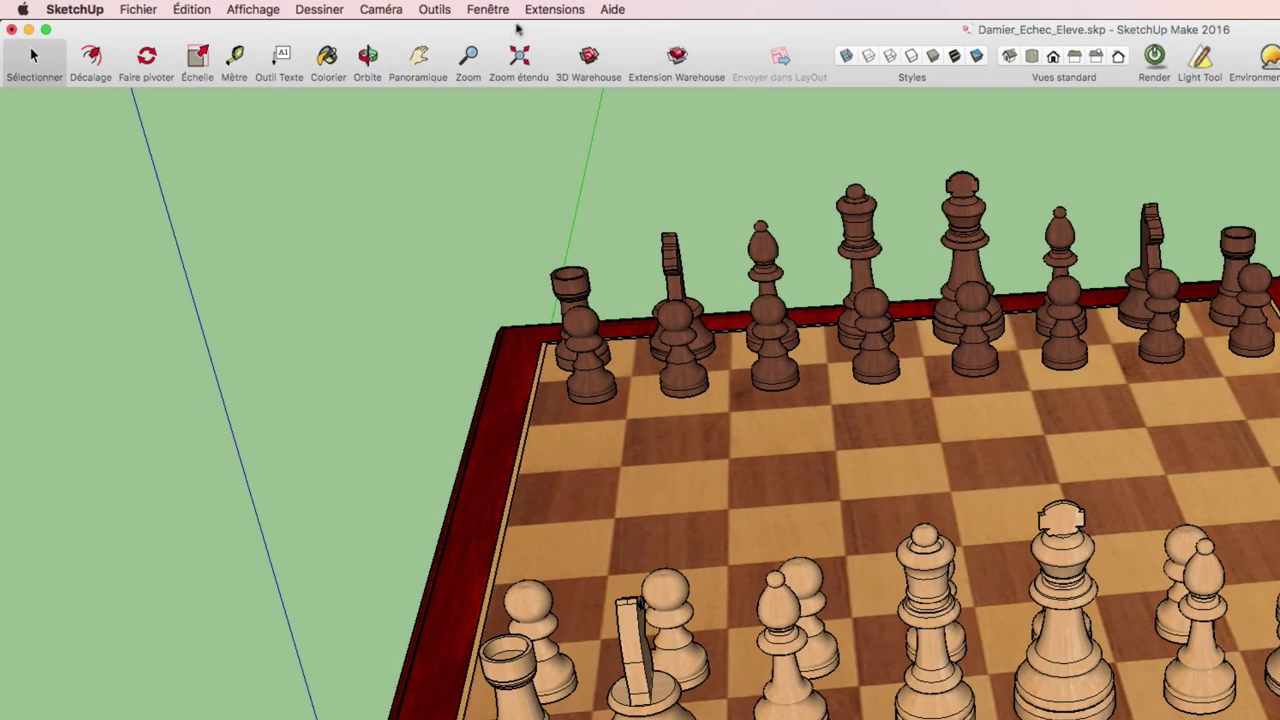
click(500, 10)
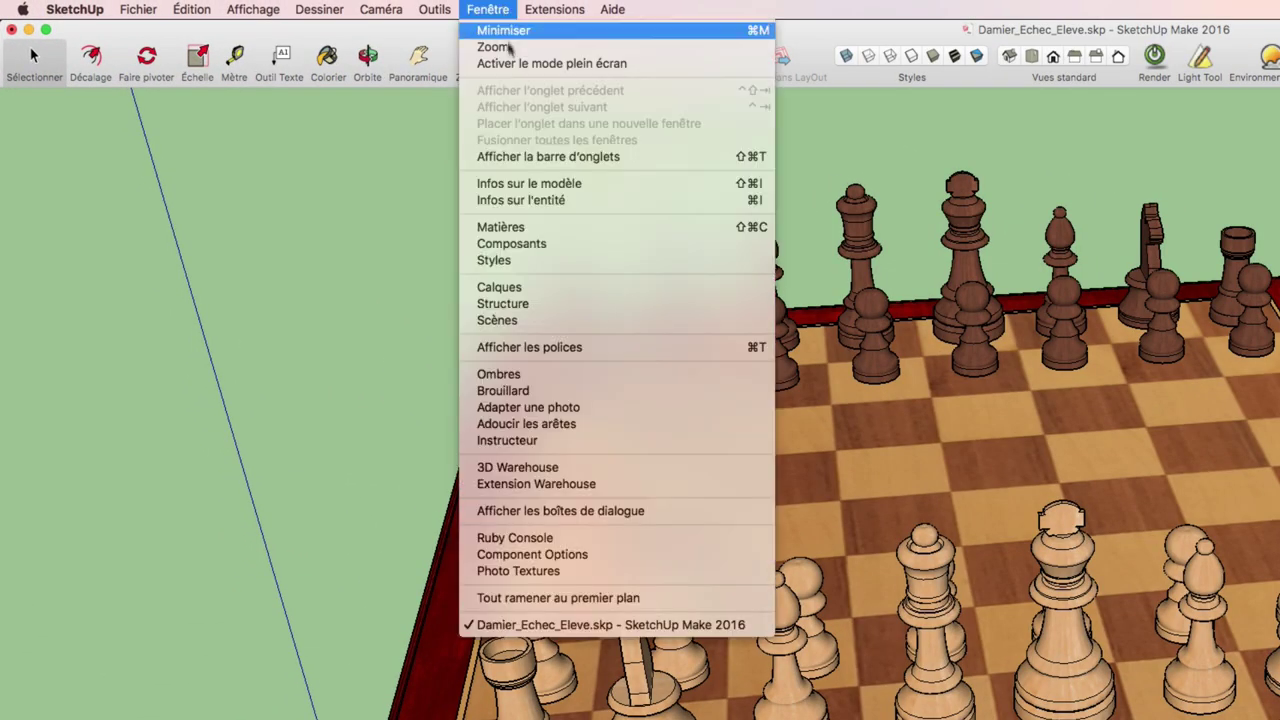
click(503, 303)
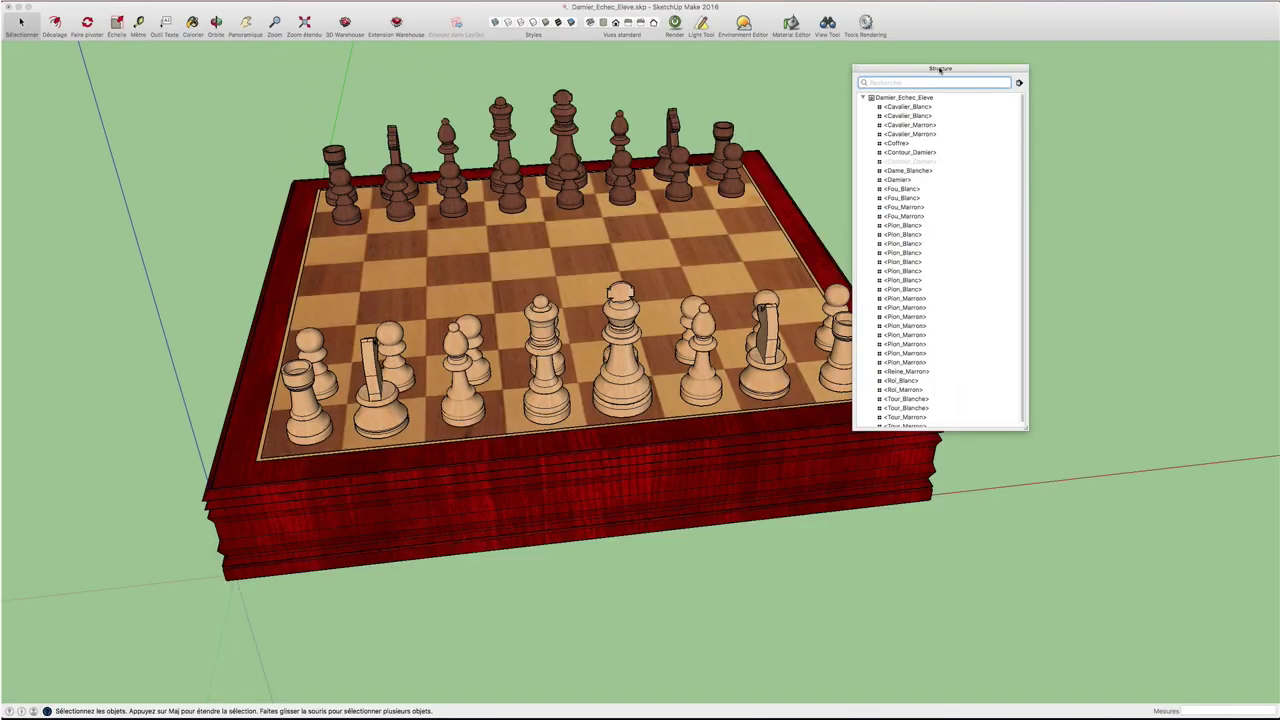
drag(945, 70, 1067, 70)
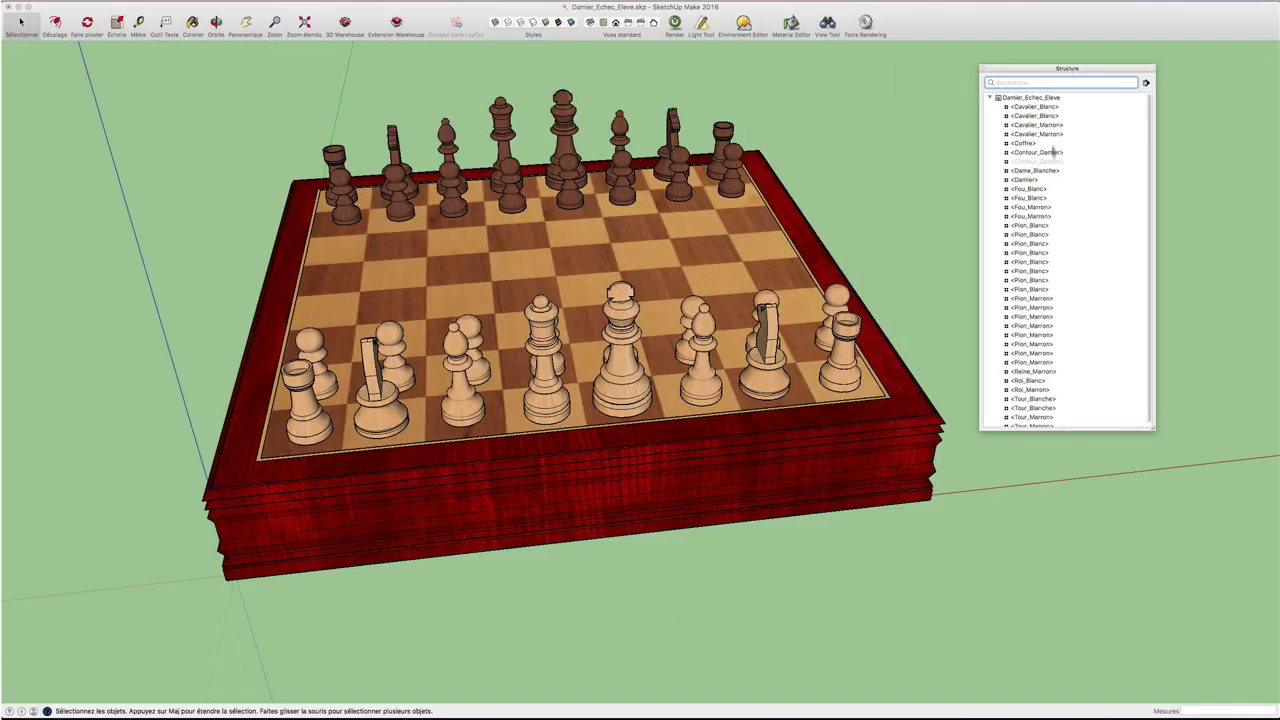
click(1026, 107)
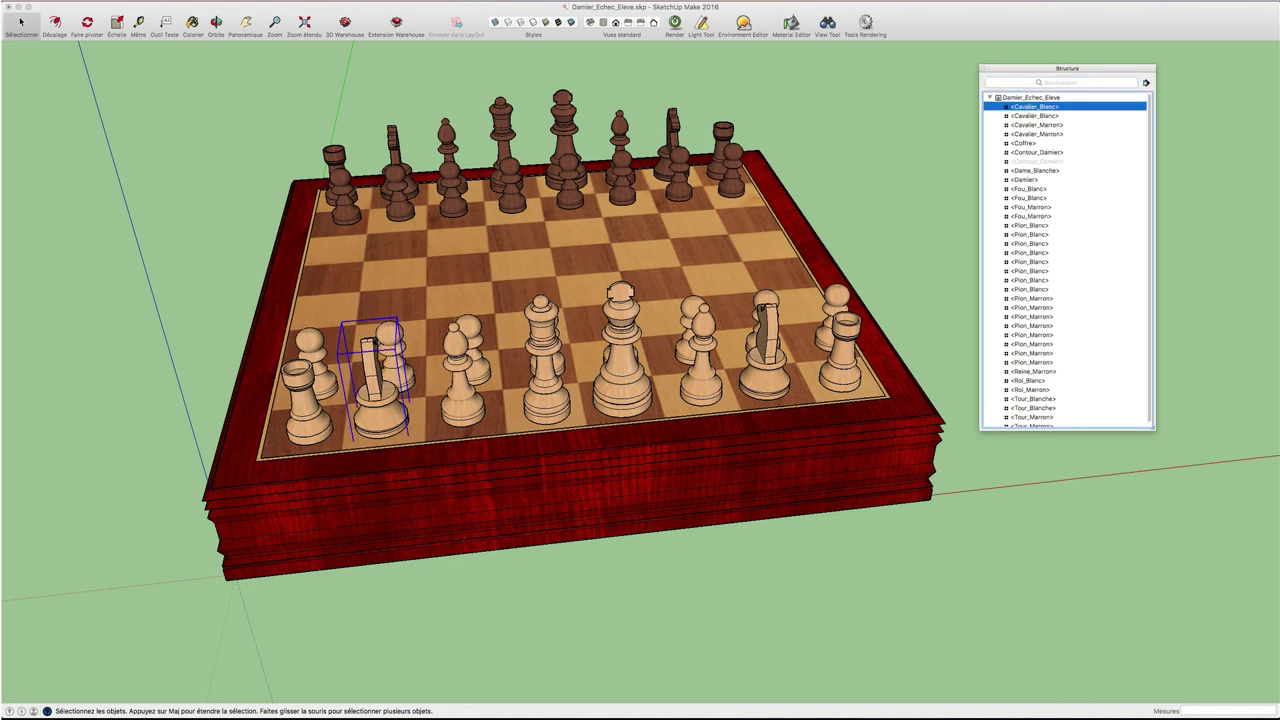
click(1049, 116)
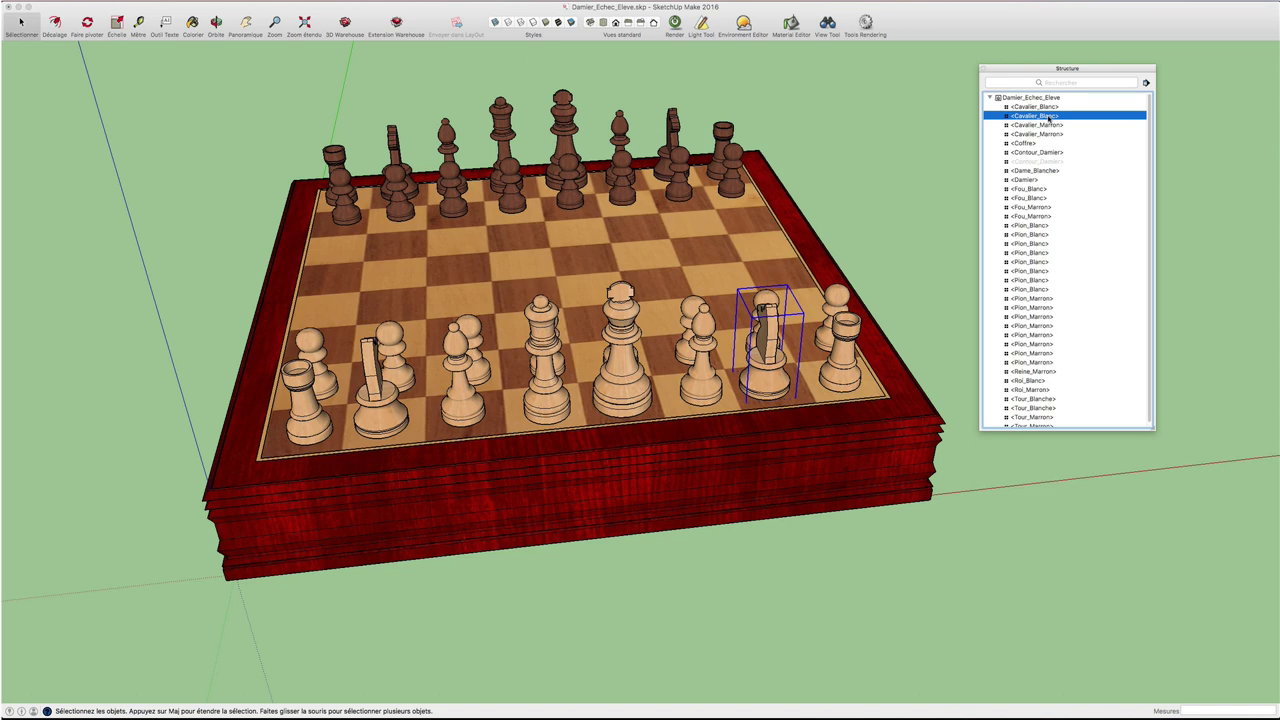
right_click(1027, 118)
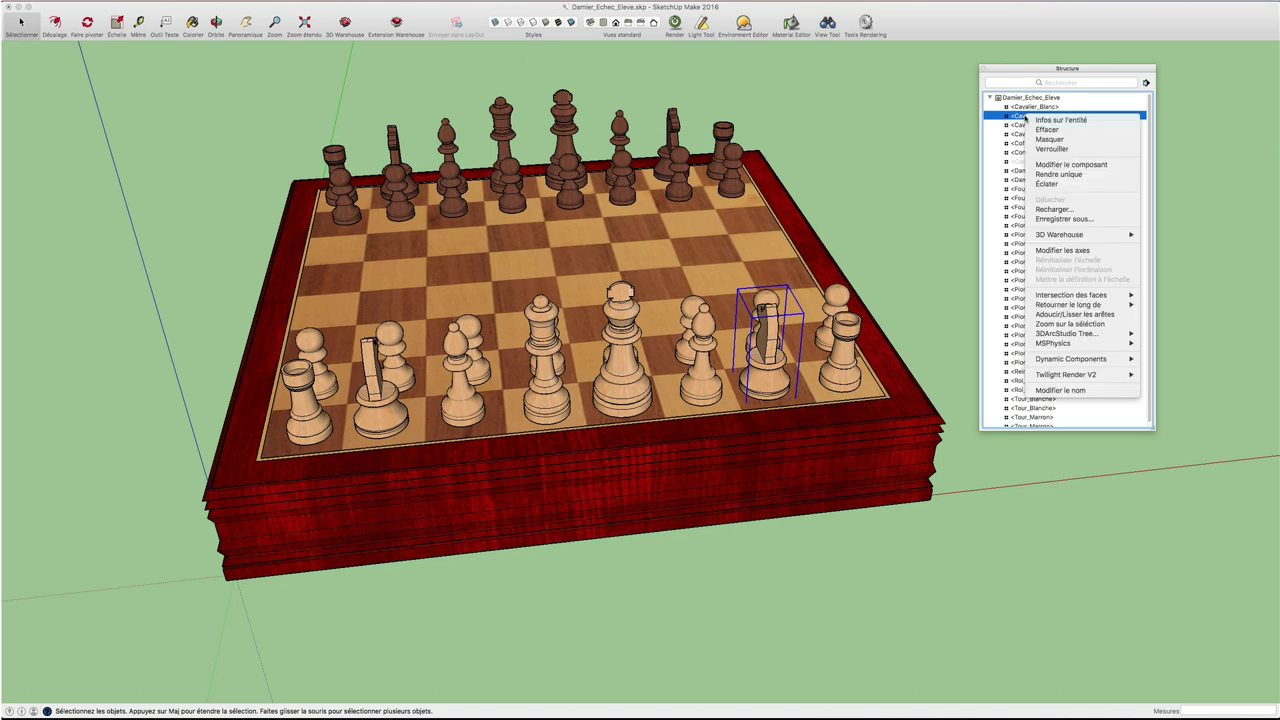
click(1050, 141)
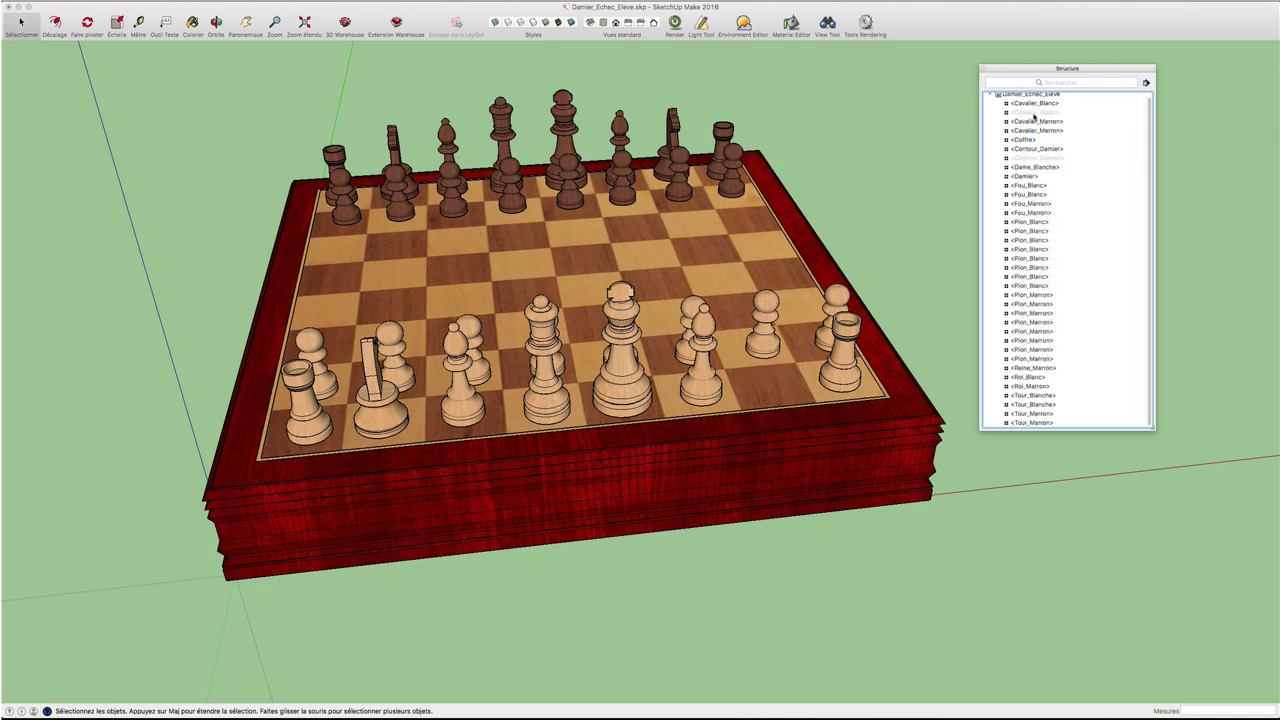
right_click(1034, 115)
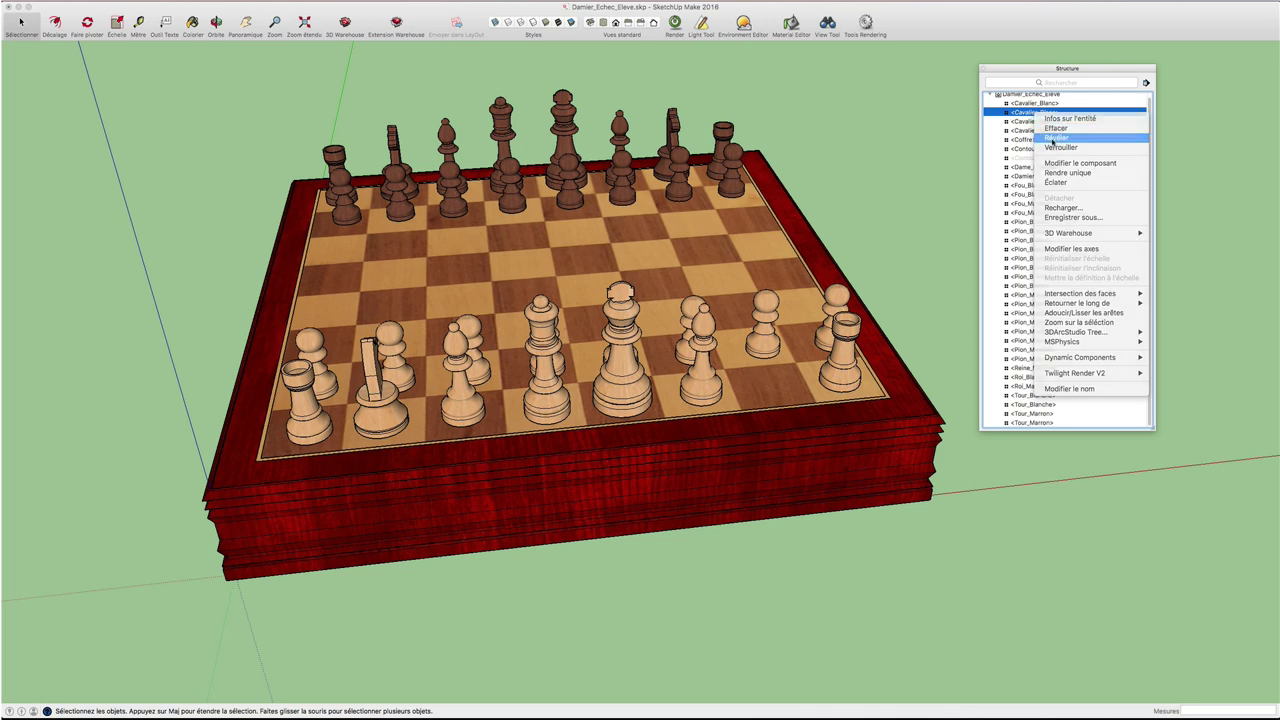
click(1052, 141)
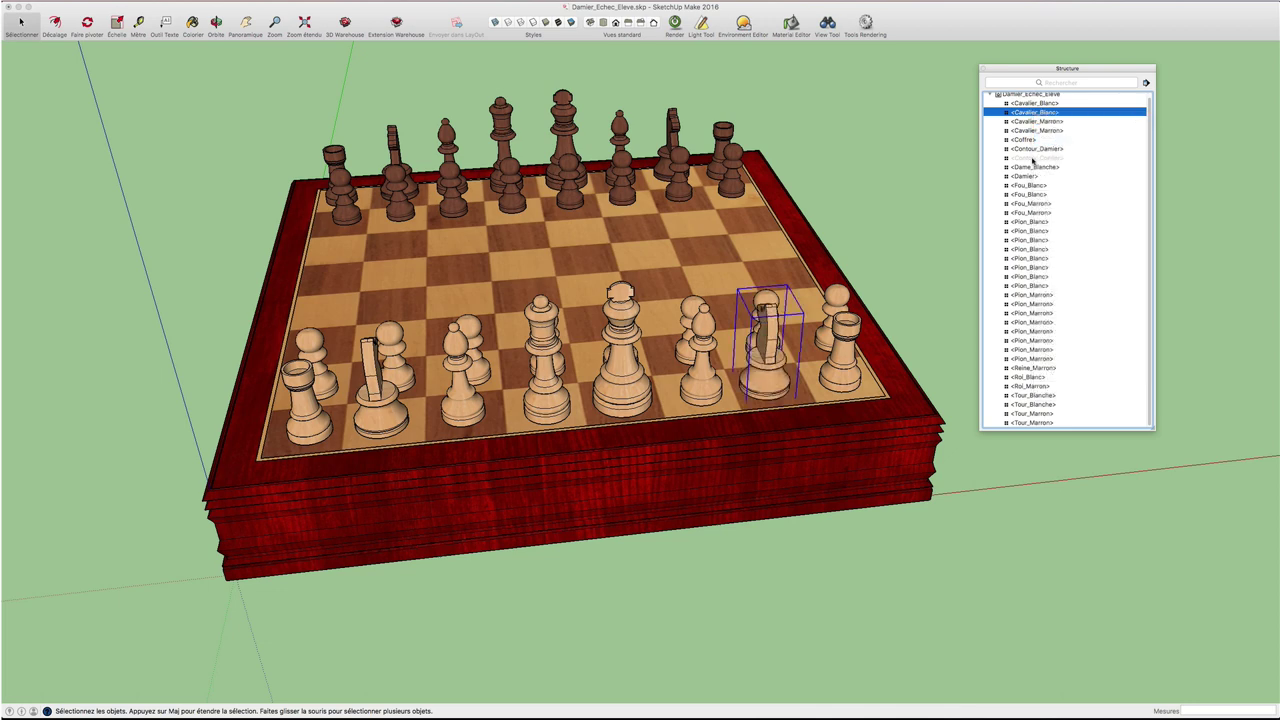
Unhide the Contour_Damier outline and delete it, then reframe the board and outliner
right_click(1033, 158)
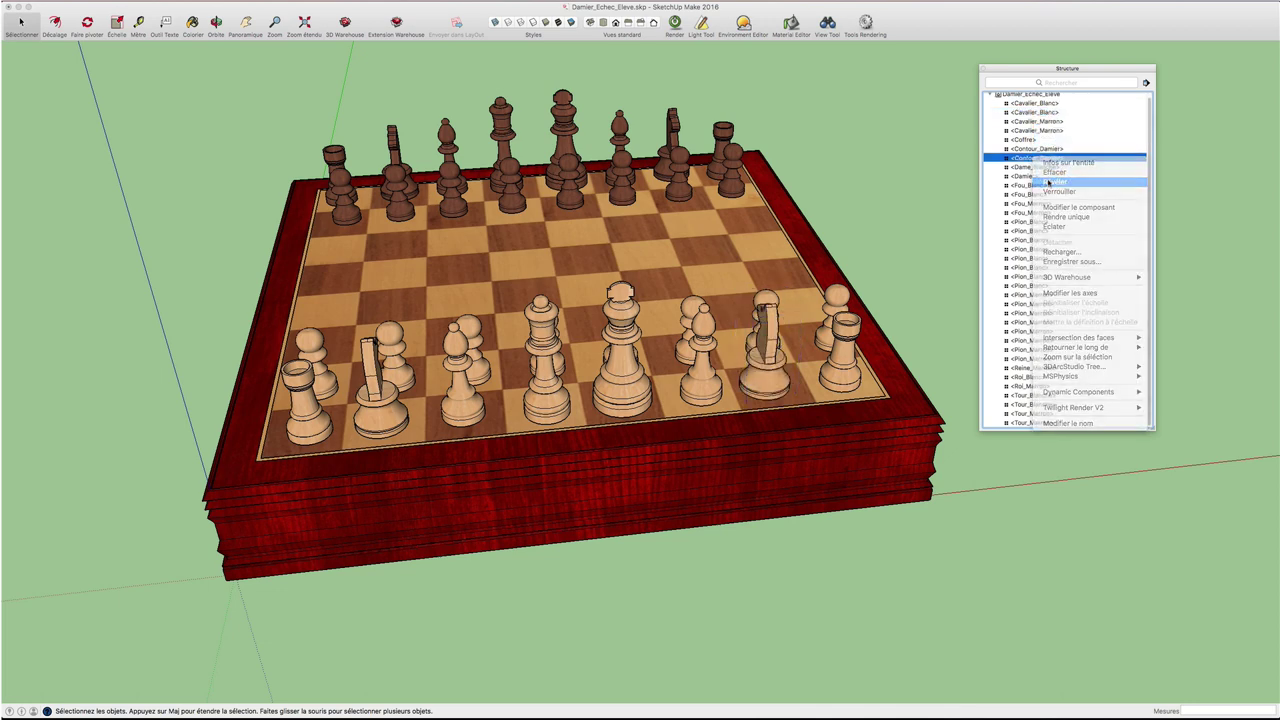
click(1048, 181)
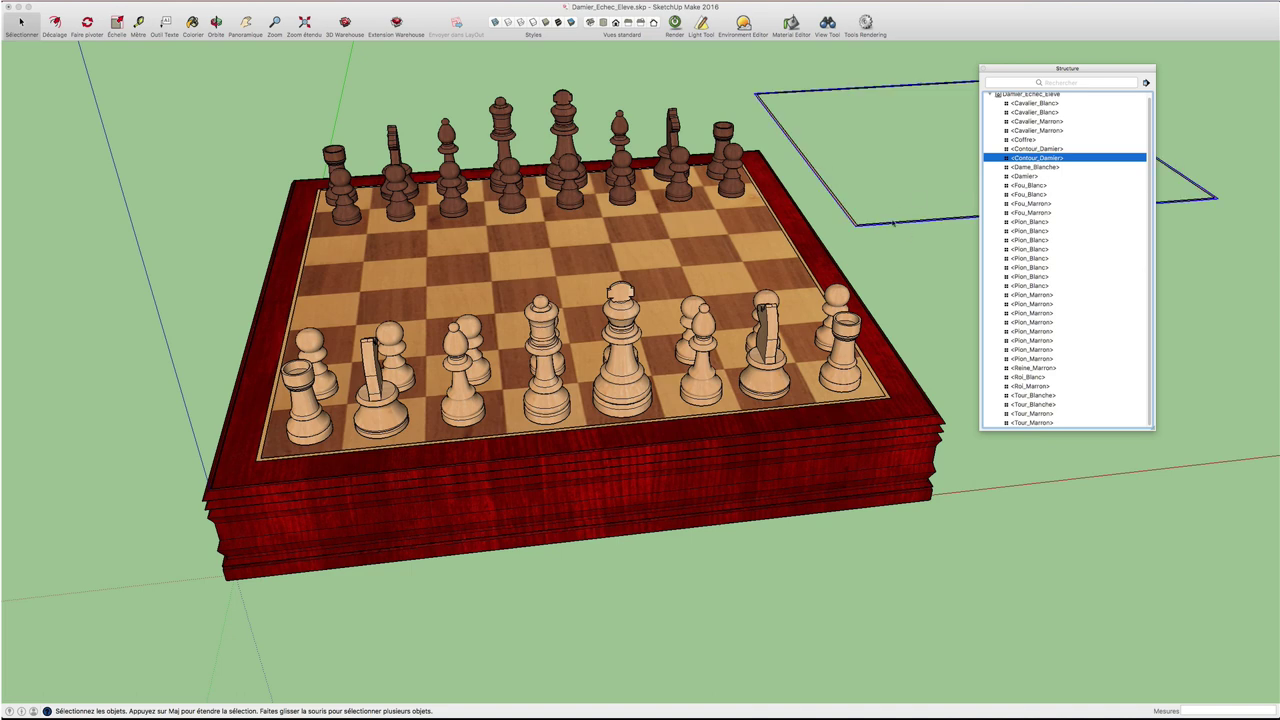
key(Delete)
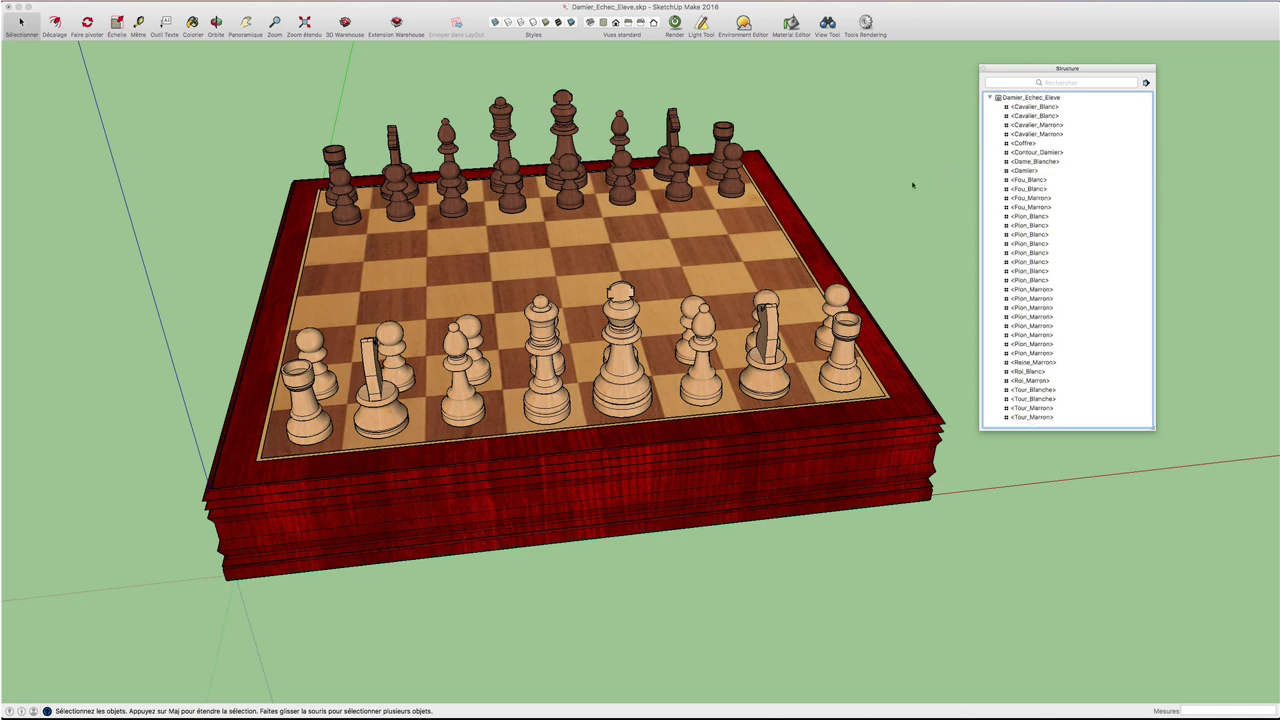
middle_drag(912, 185, 866, 194)
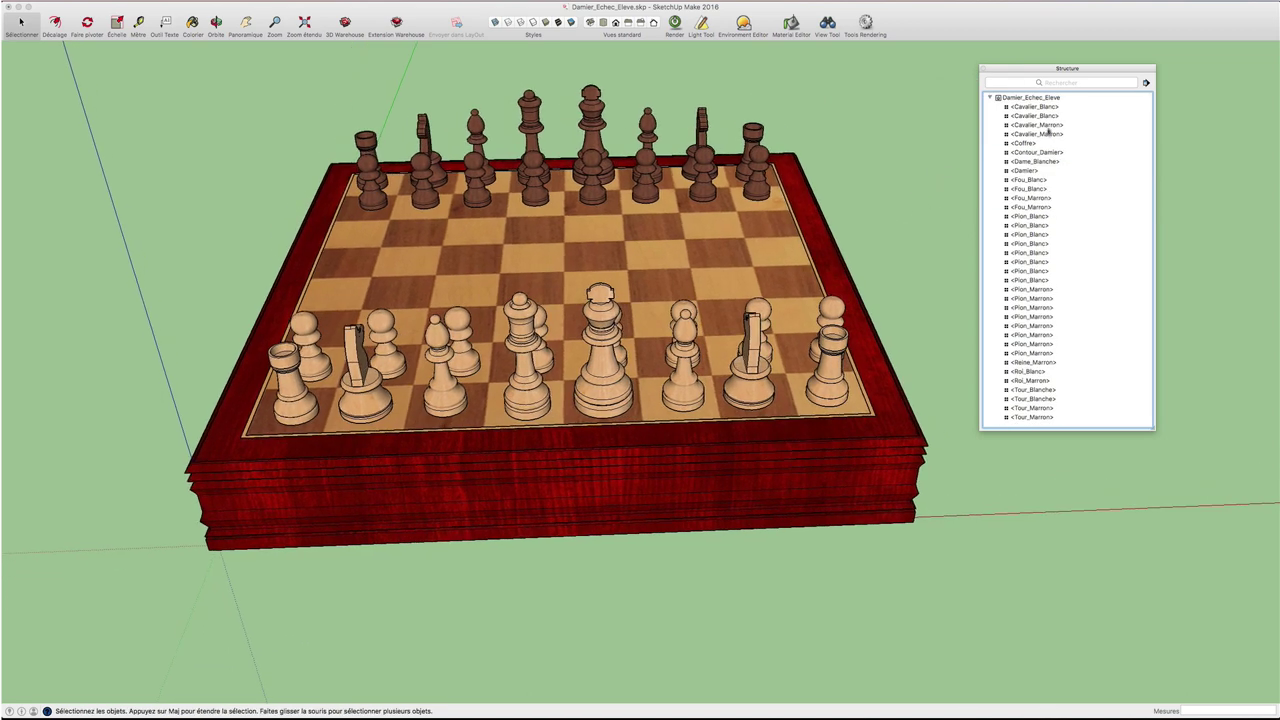
click(1025, 345)
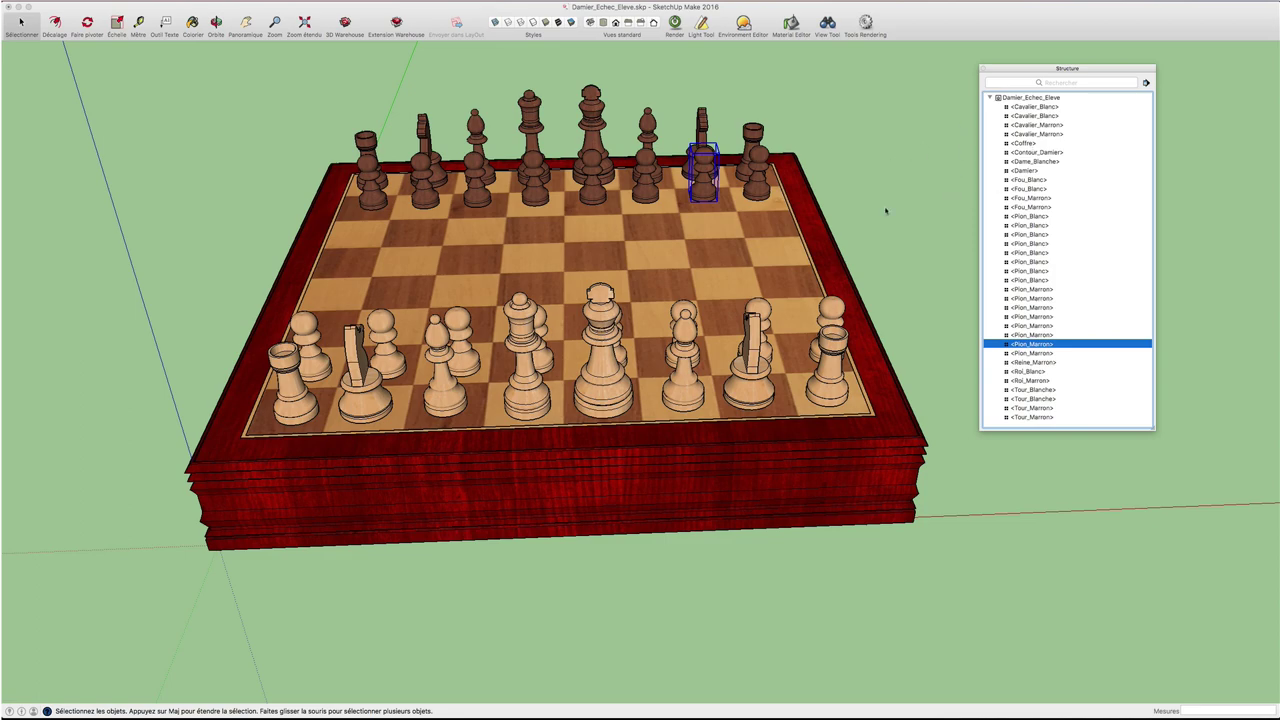
middle_drag(885, 210, 786, 234)
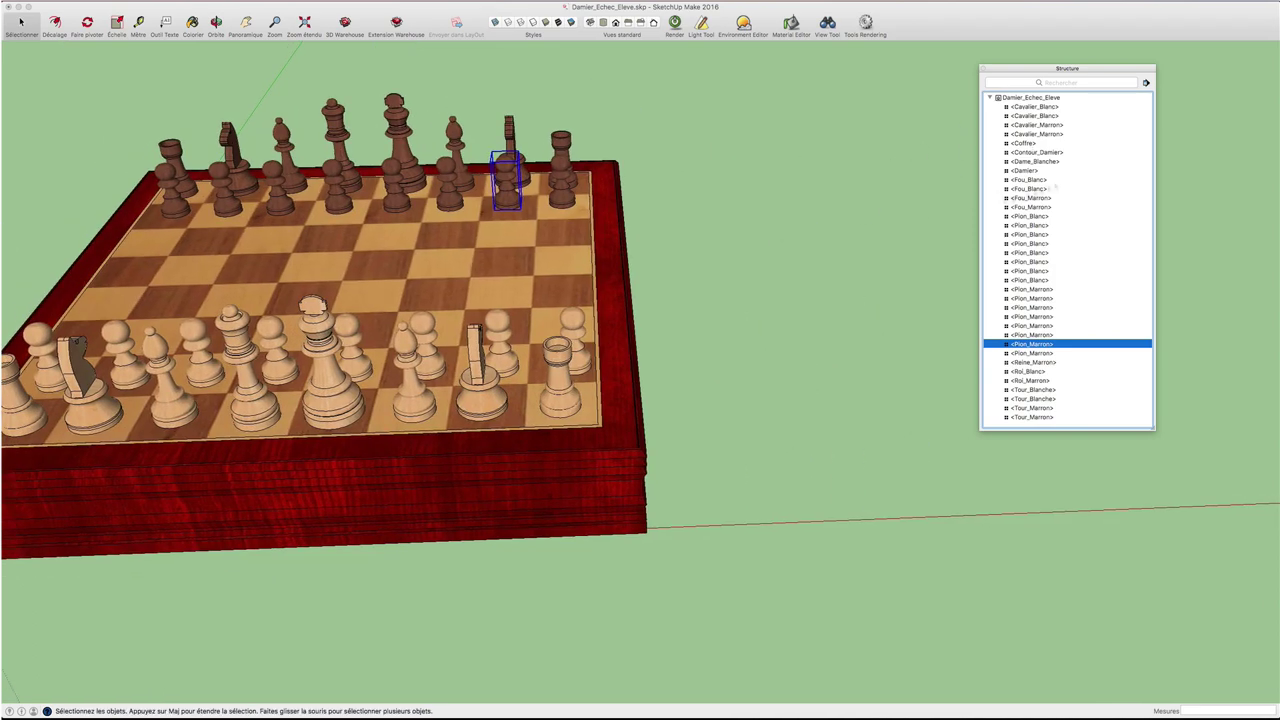
drag(1088, 70, 1152, 68)
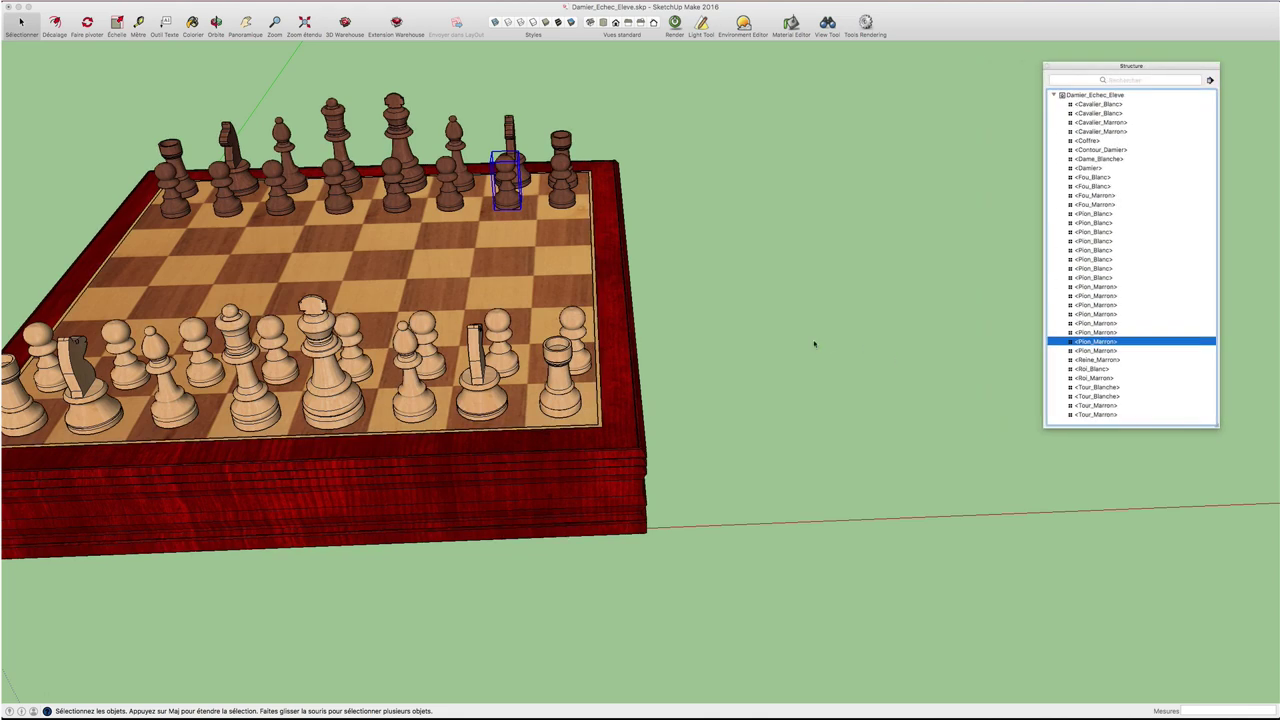
Draw a rectangle beside the board and push/pull it into a box
key(r)
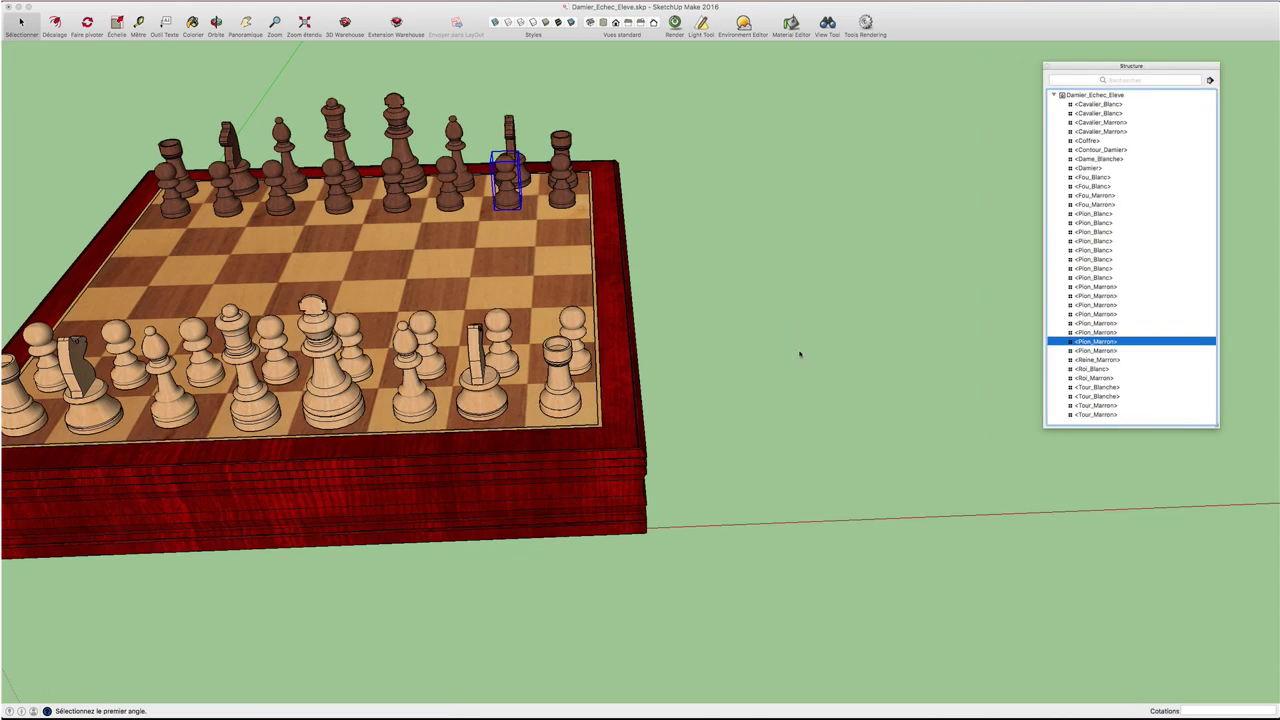
click(800, 351)
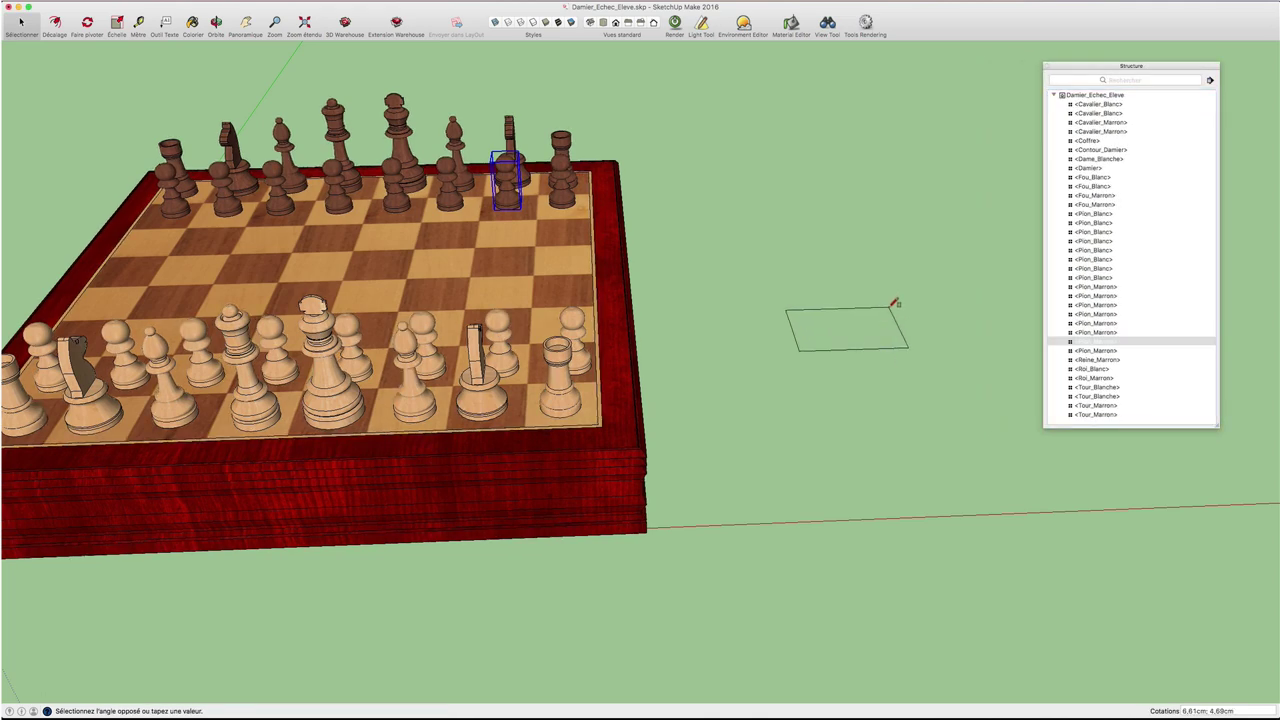
click(895, 303)
key(p)
click(836, 343)
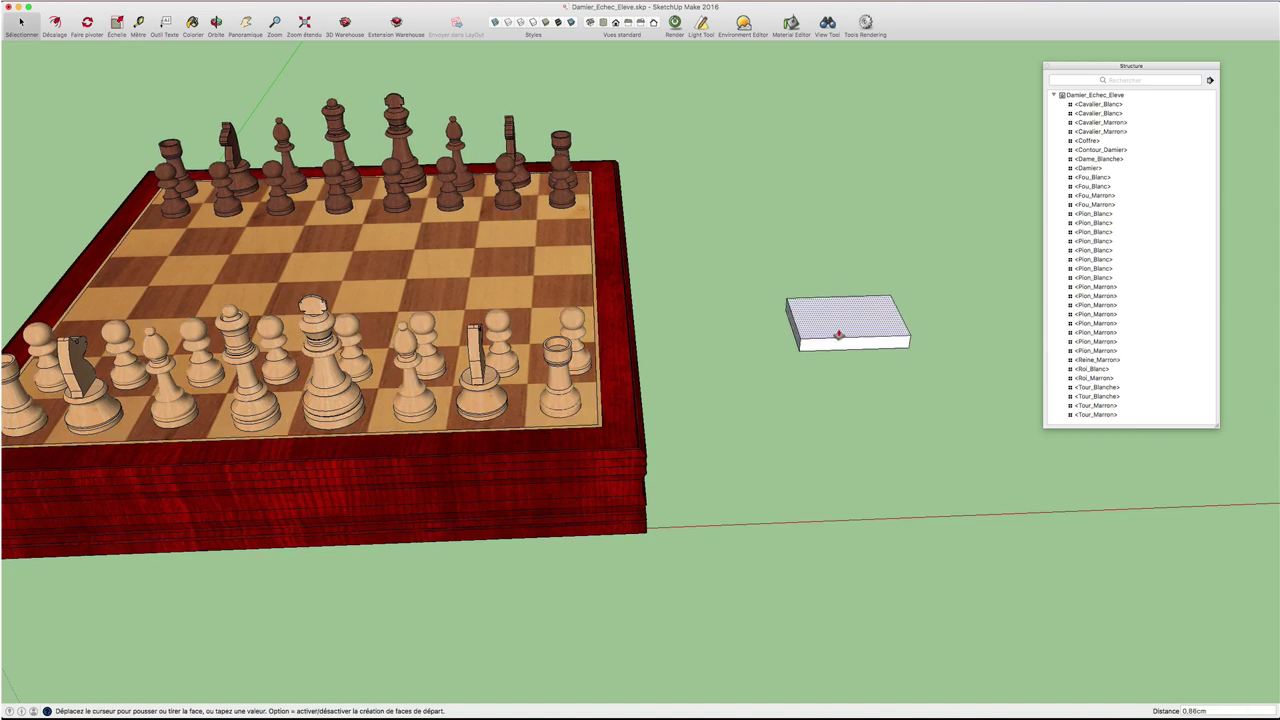
click(843, 297)
key(space)
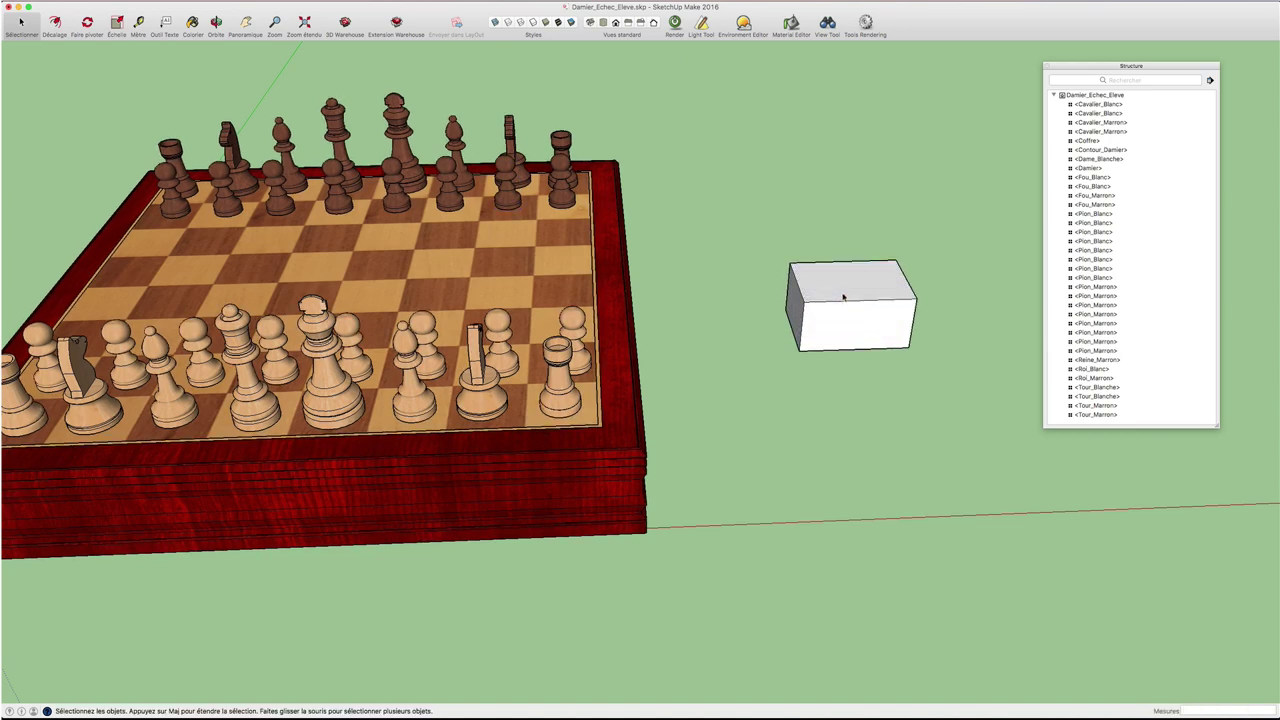
Make the box a group and name it Boite in Infos sur l'entité
triple_click(843, 297)
right_click(843, 297)
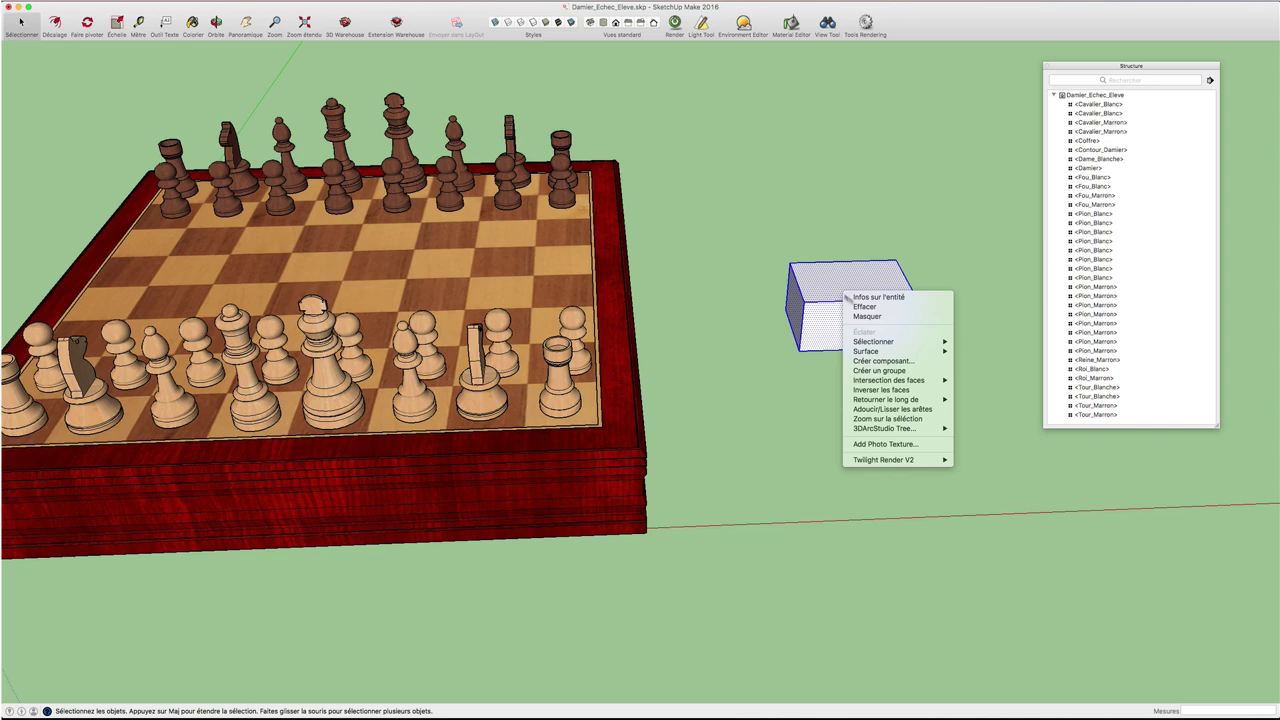
click(884, 371)
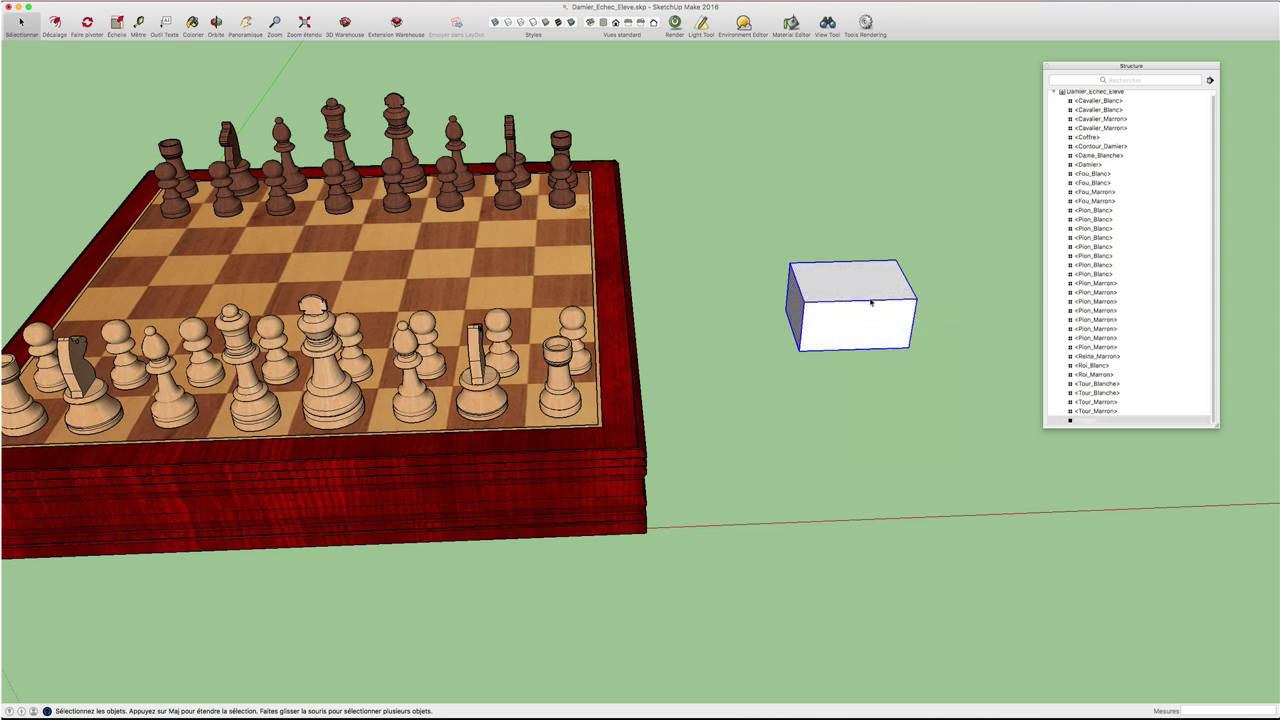
right_click(843, 295)
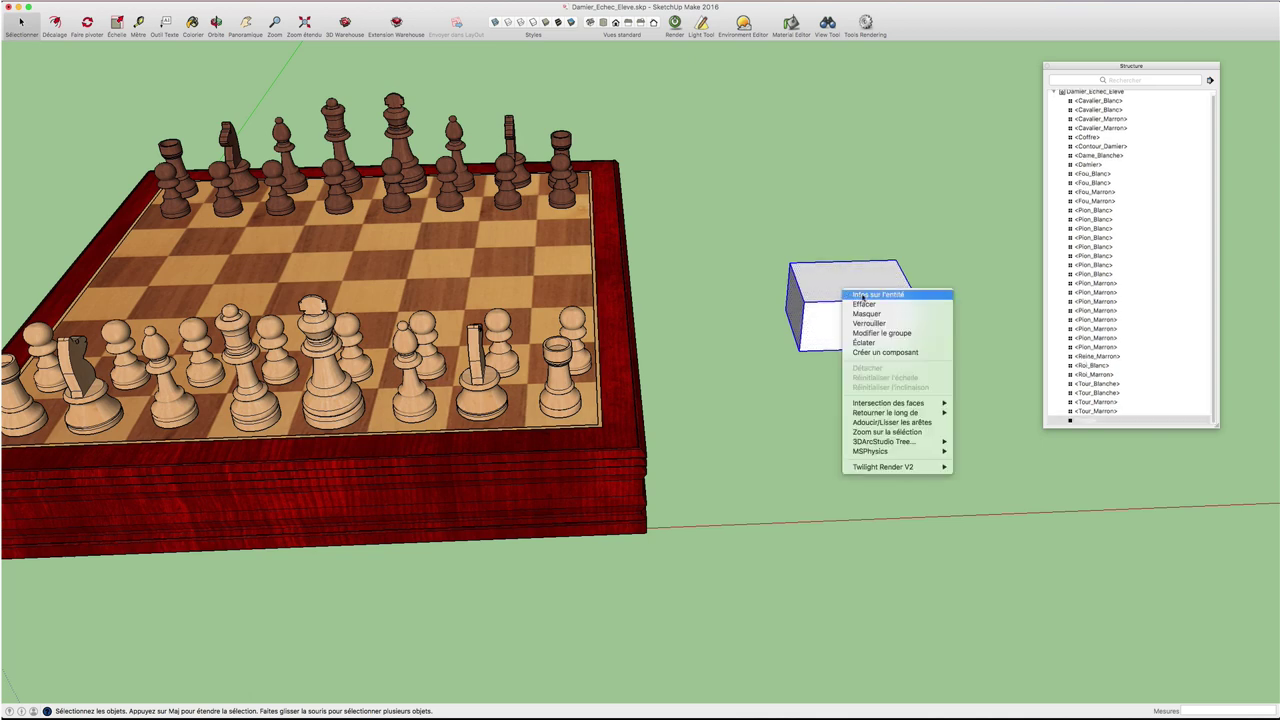
click(862, 296)
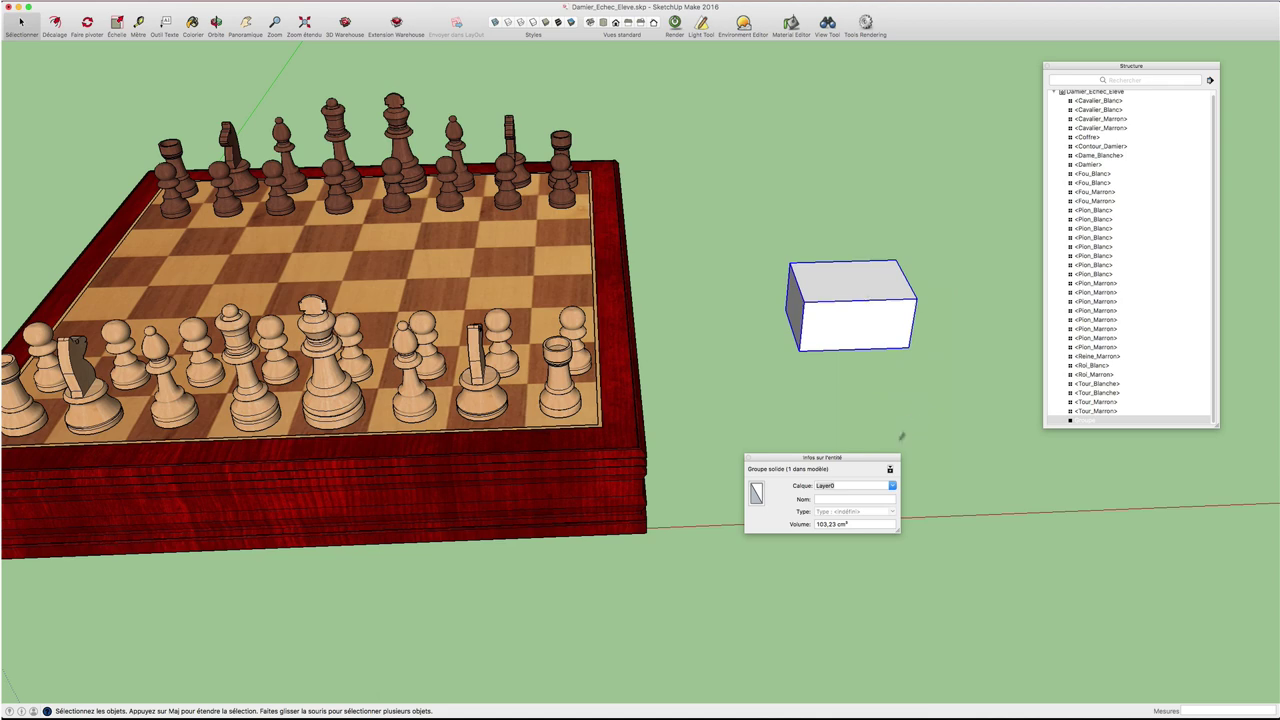
click(839, 500)
key(Return)
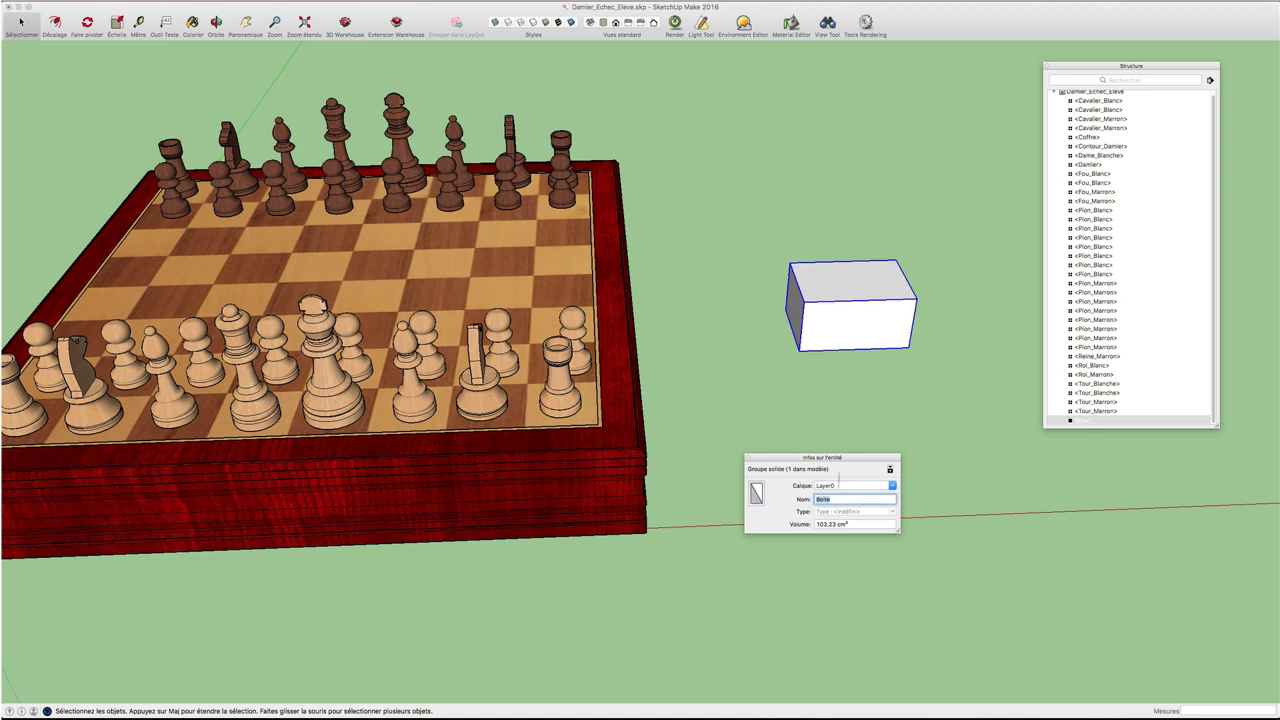
Inside the Boite group, draw a small rectangle on the top face
double_click(845, 285)
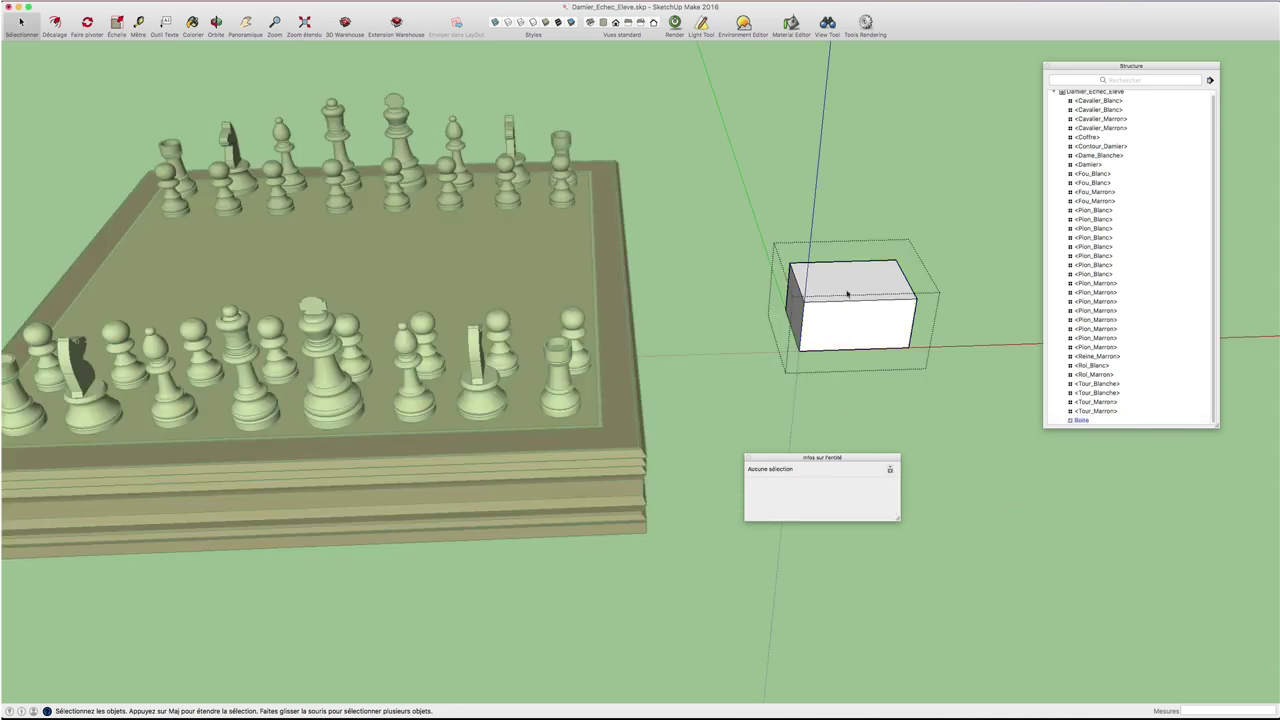
key(r)
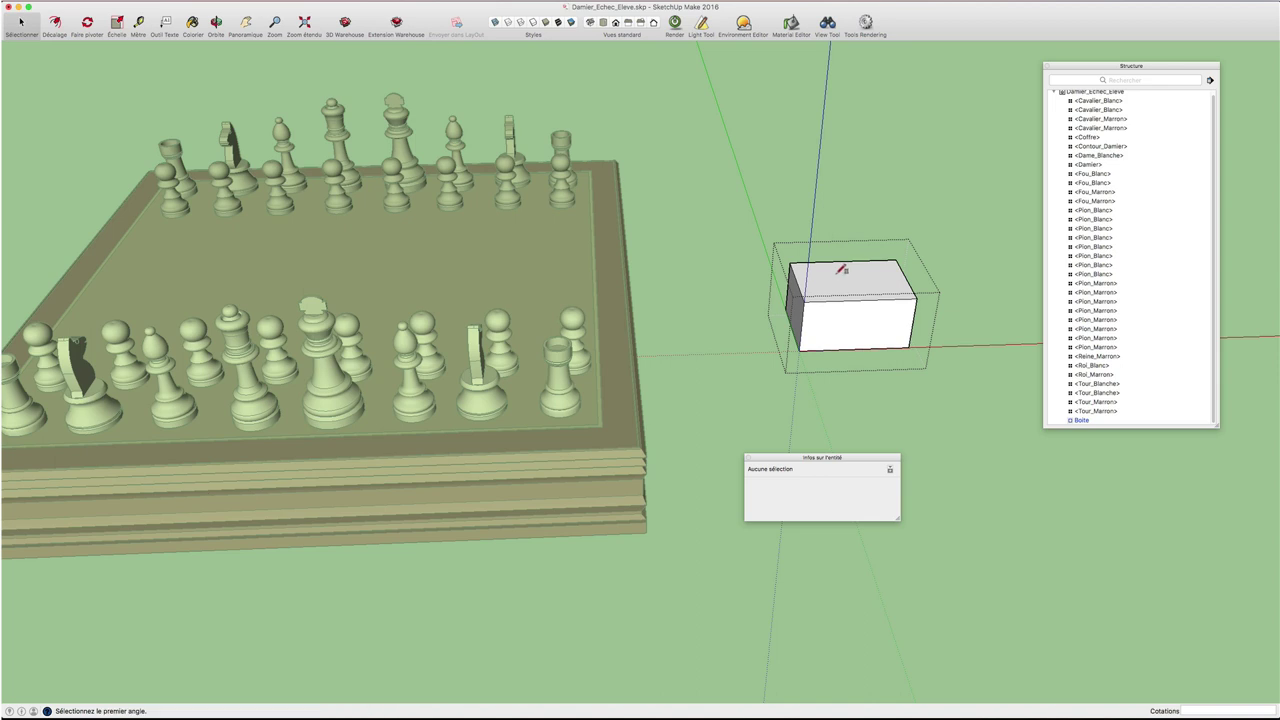
click(838, 272)
click(864, 289)
key(space)
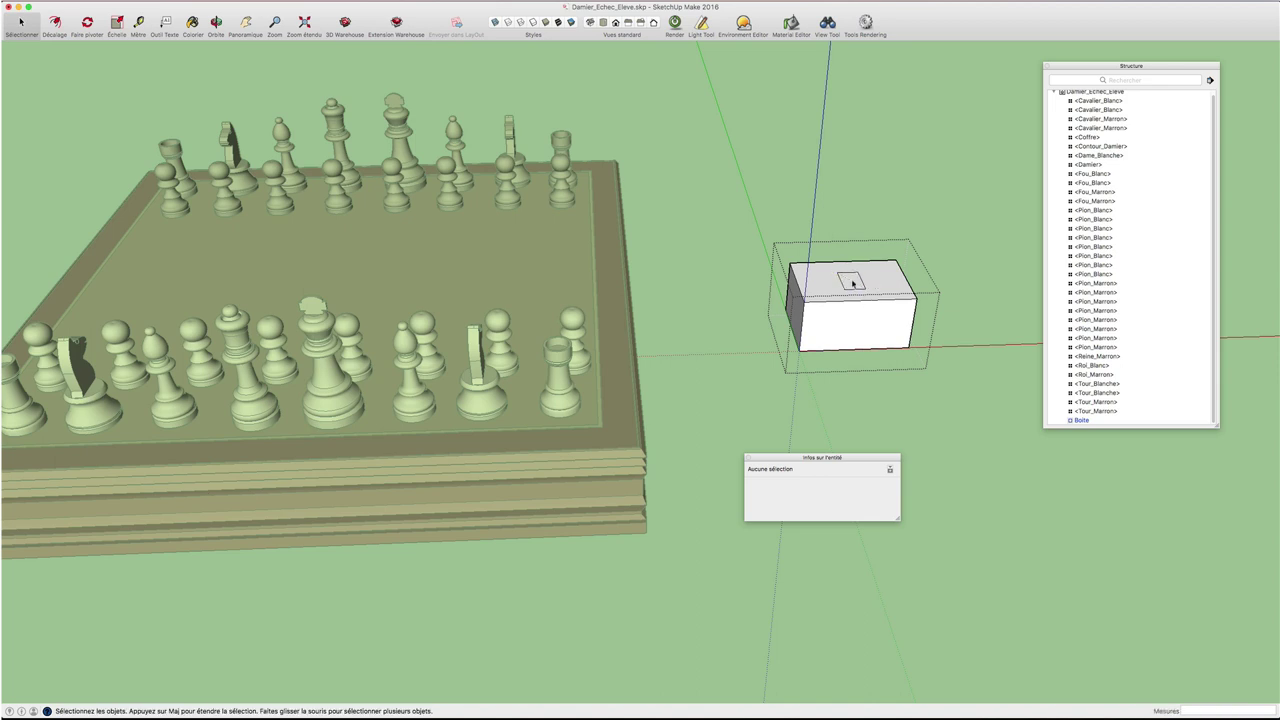
Turn the small rectangle on Boite's top into its own group
double_click(853, 283)
right_click(853, 283)
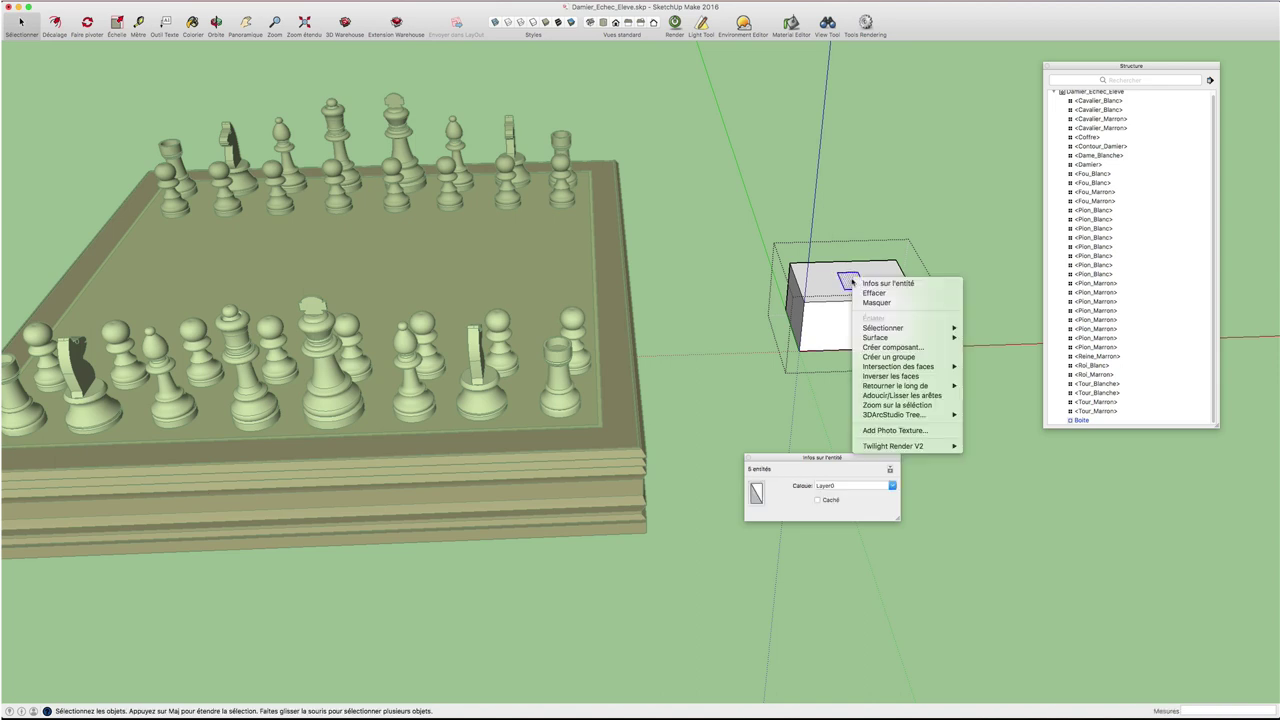
click(889, 357)
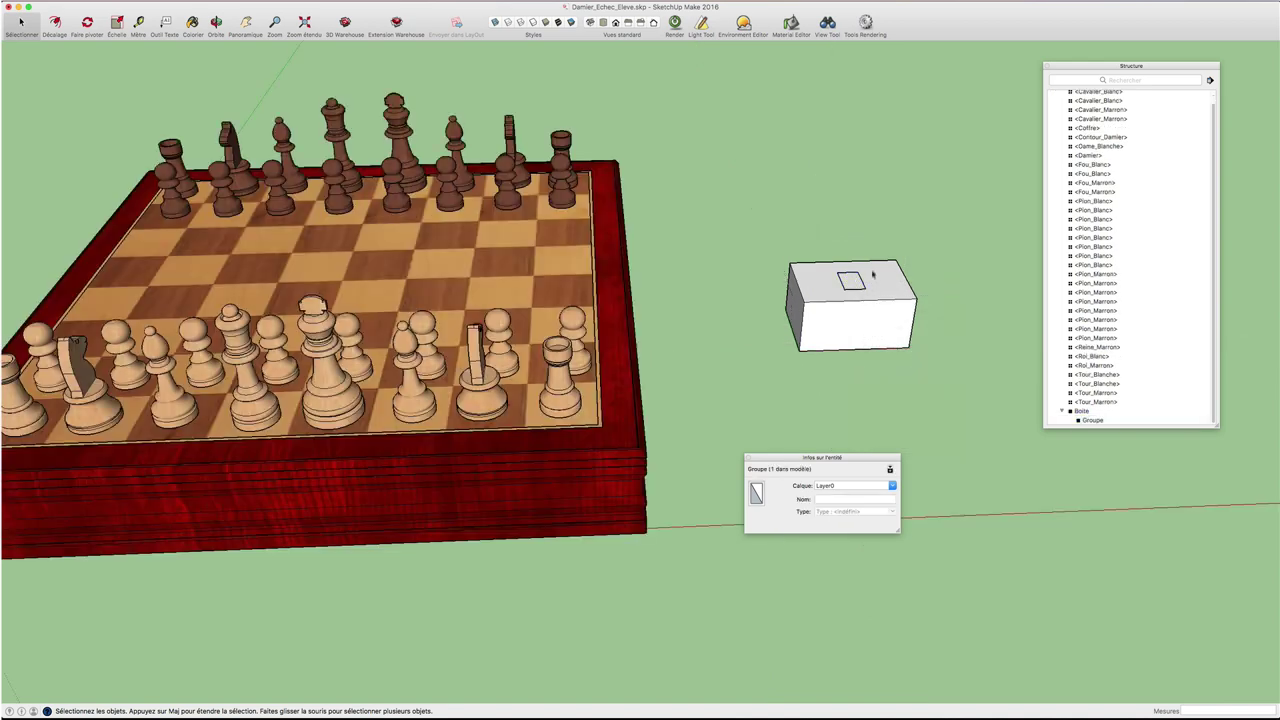
scroll(872, 281, up, 3)
scroll(845, 280, up, 3)
Inside the inner group, push/pull the rectangle up about 0.57 cm into a small box
click(840, 287)
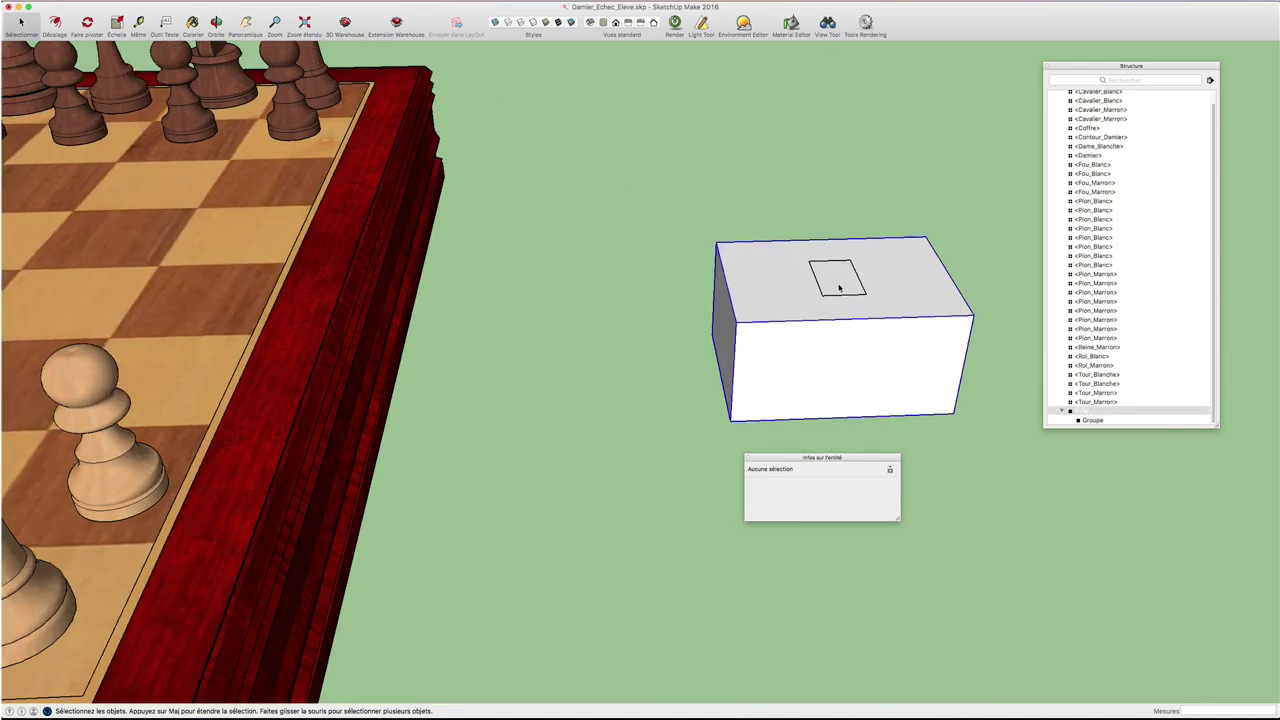
double_click(838, 288)
click(840, 296)
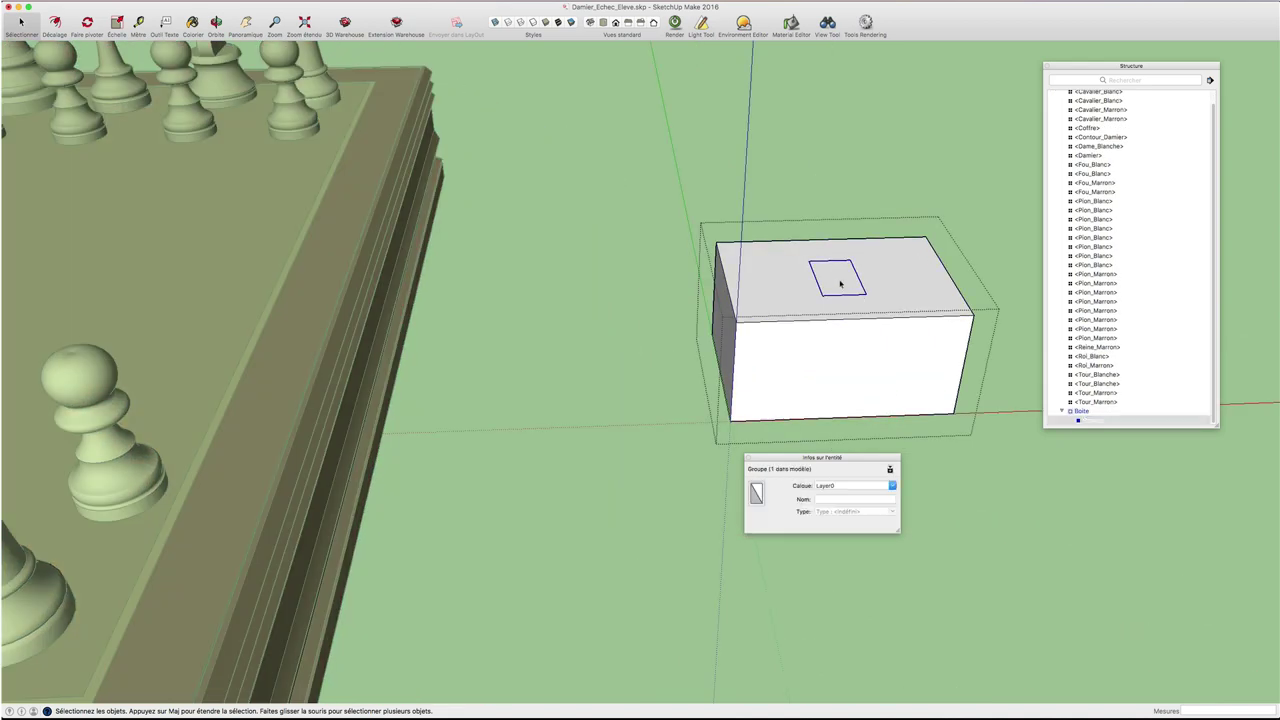
double_click(840, 284)
click(840, 284)
key(p)
click(840, 284)
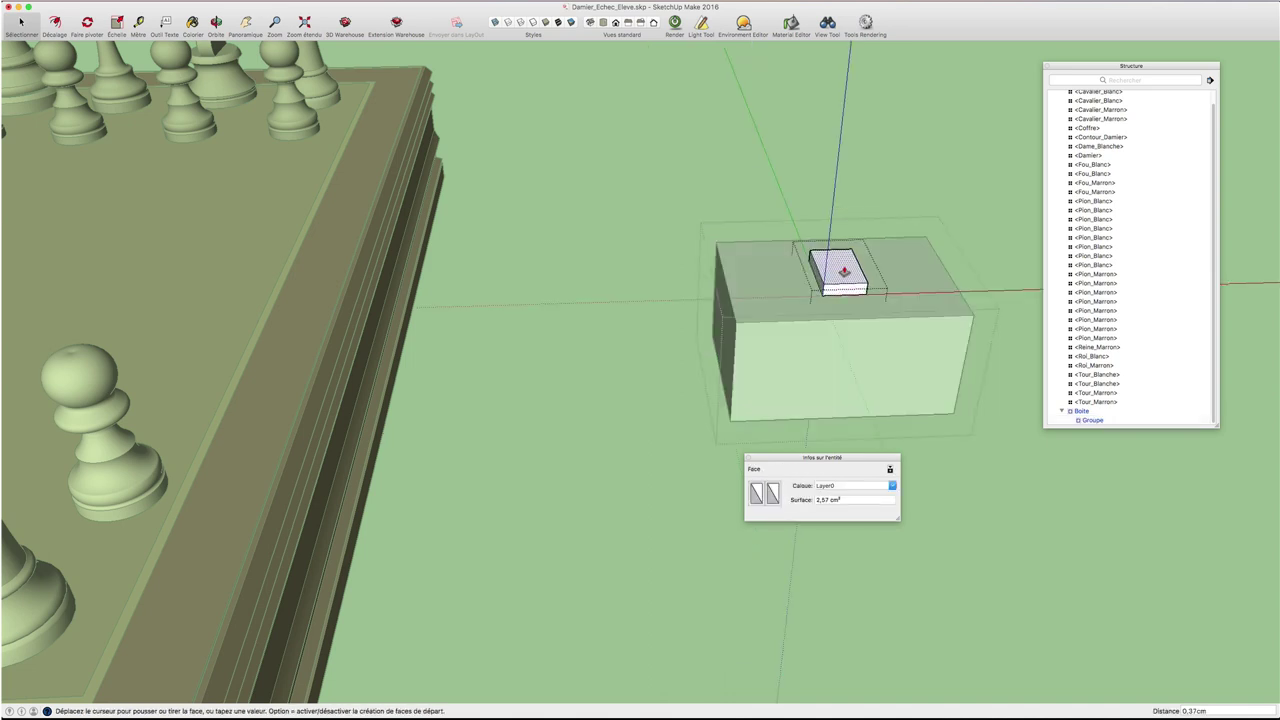
key(space)
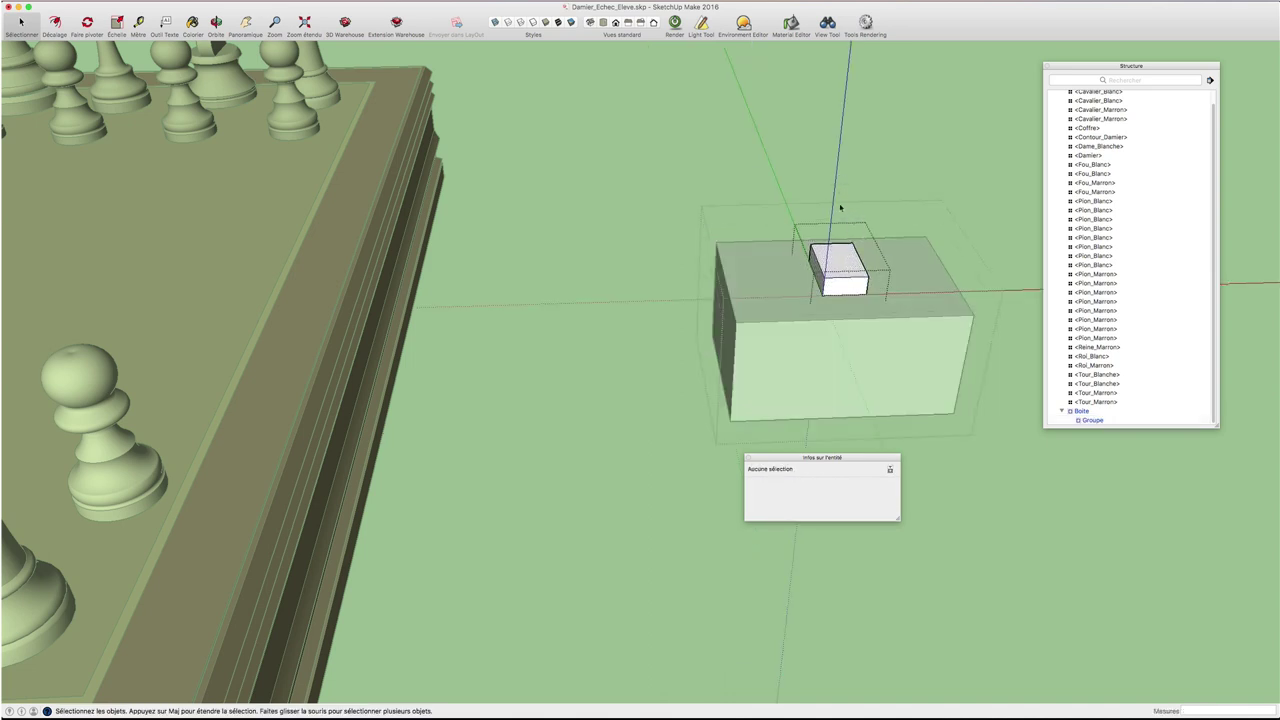
Exit the inner group and select the new small box on Boite's top
click(846, 213)
scroll(846, 268, up, 4)
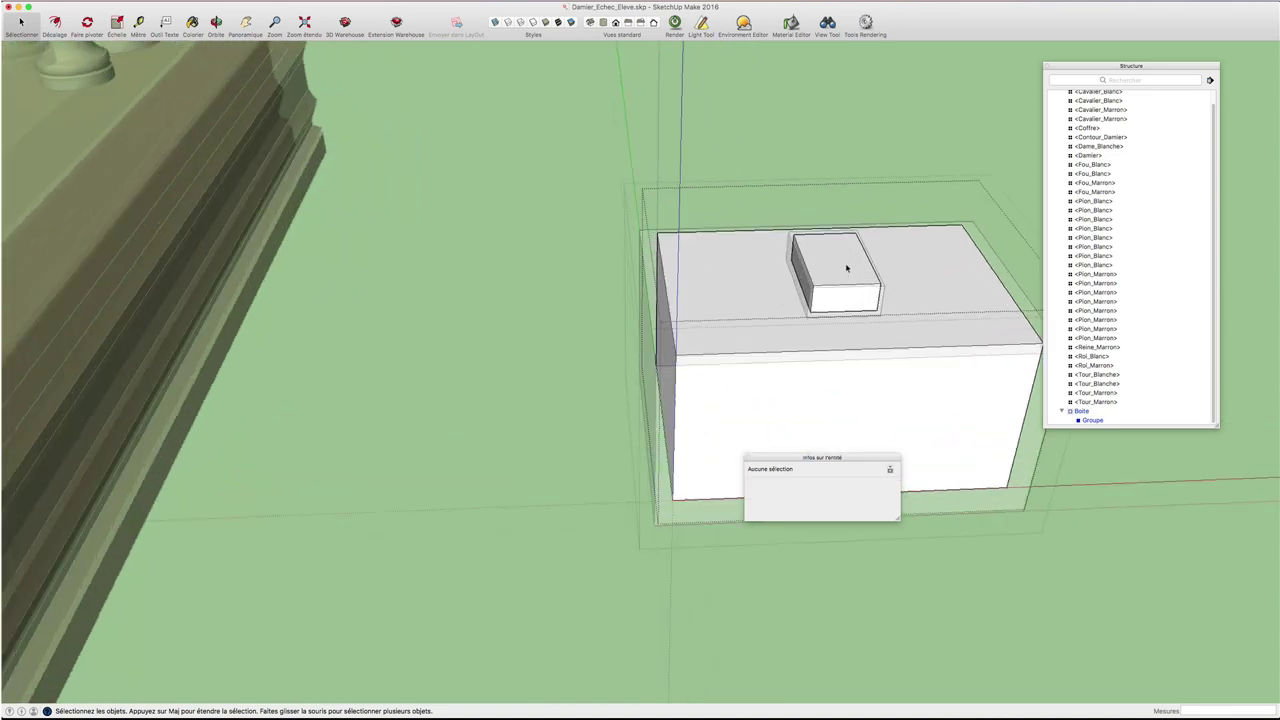
click(846, 268)
right_click(846, 268)
Name the small box group inside Boite 'Petite boite' via Entity Info, then deselect
click(851, 269)
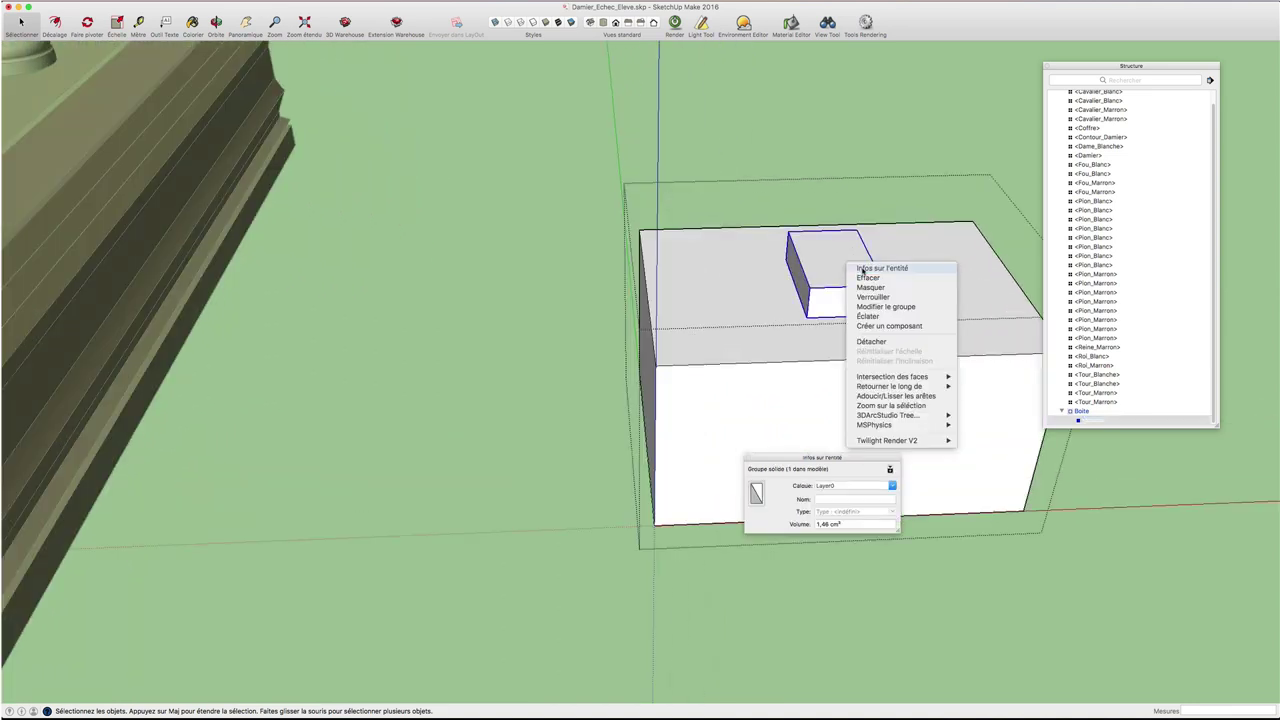
click(826, 500)
text(Petite boite)
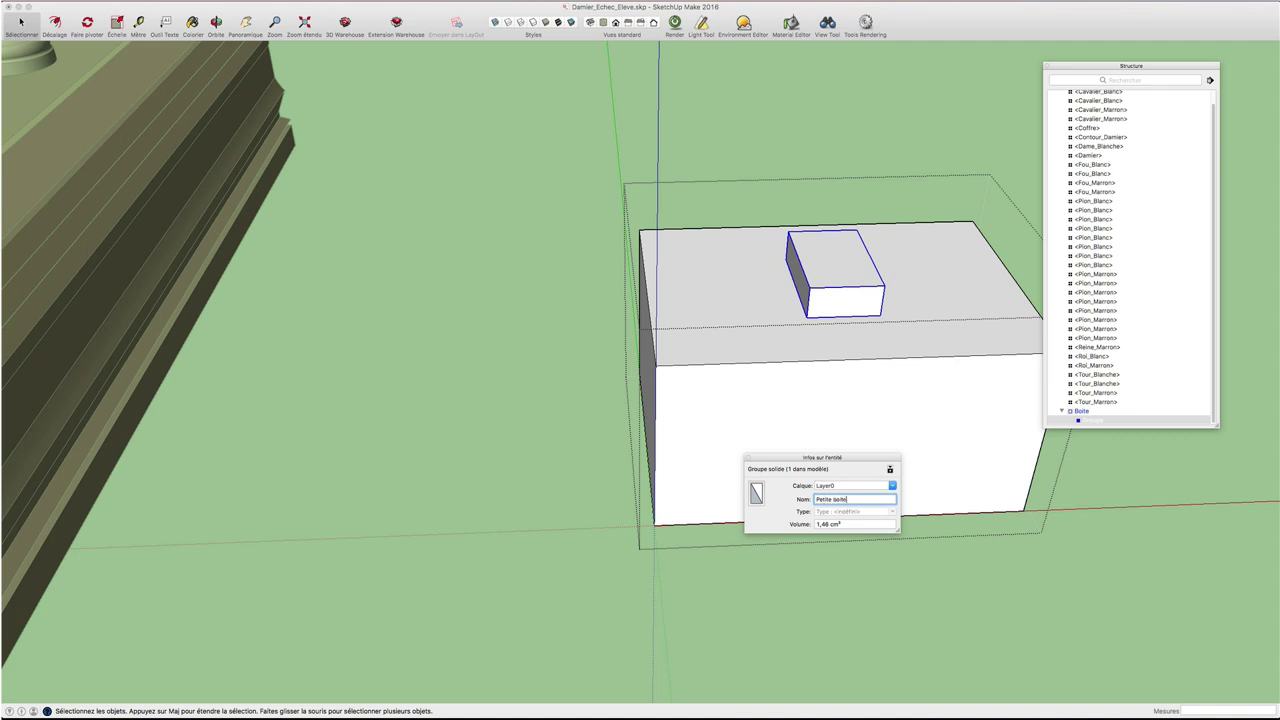
key(Return)
click(800, 156)
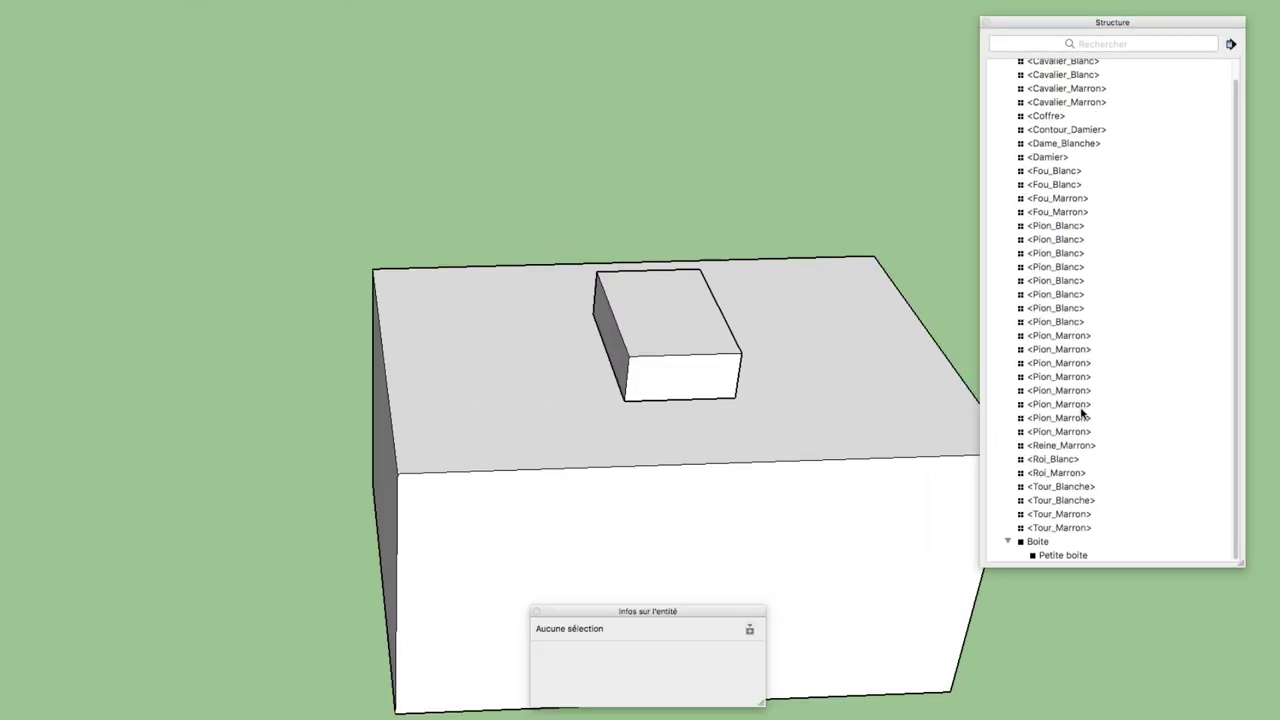
click(1008, 547)
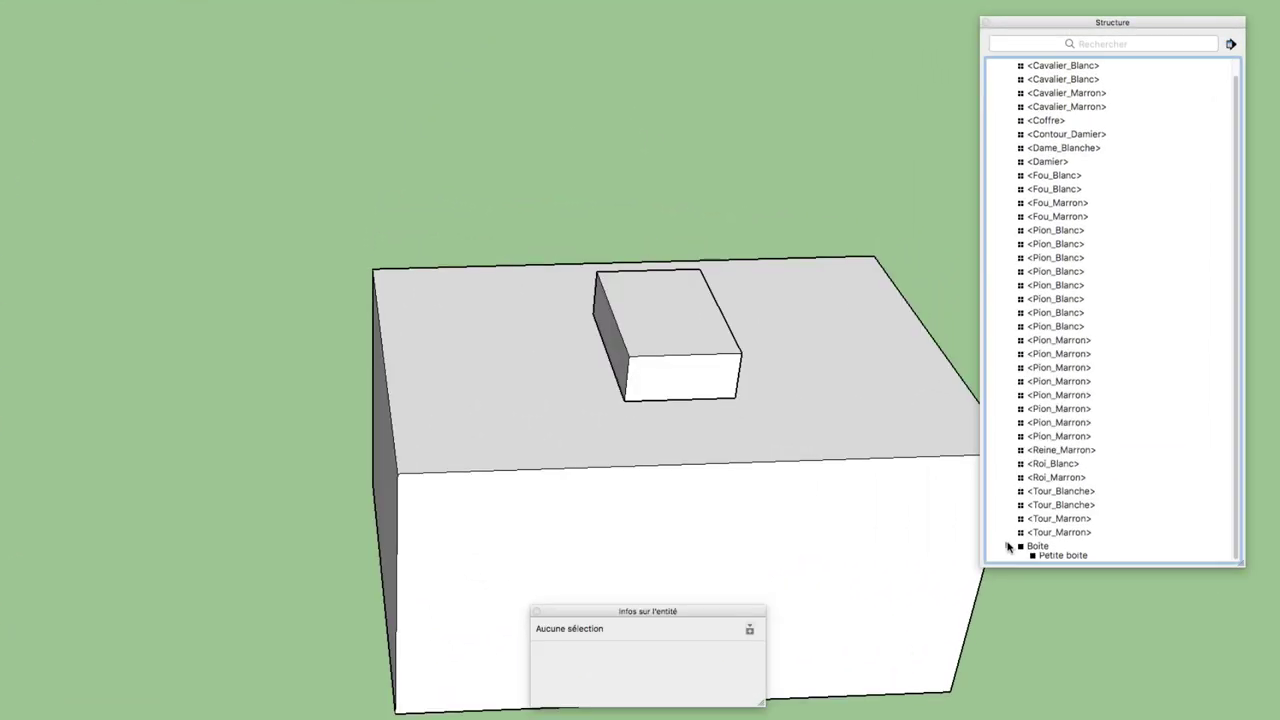
click(1008, 547)
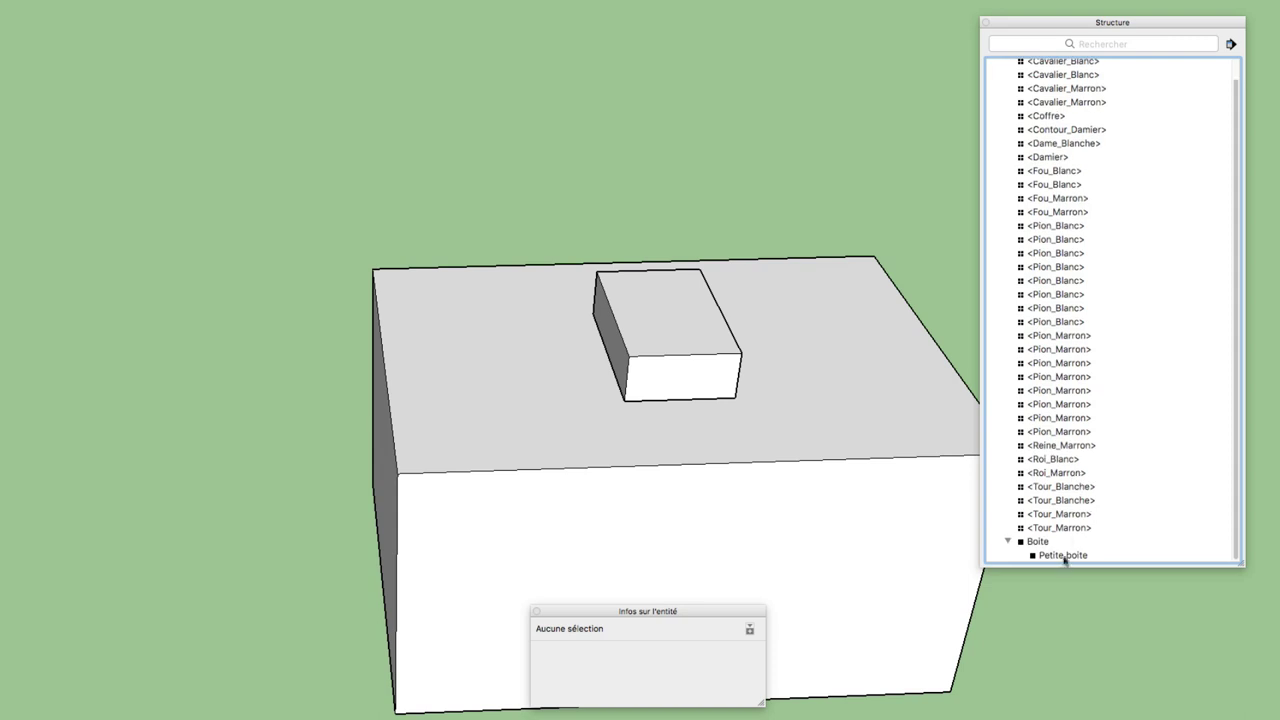
click(1008, 542)
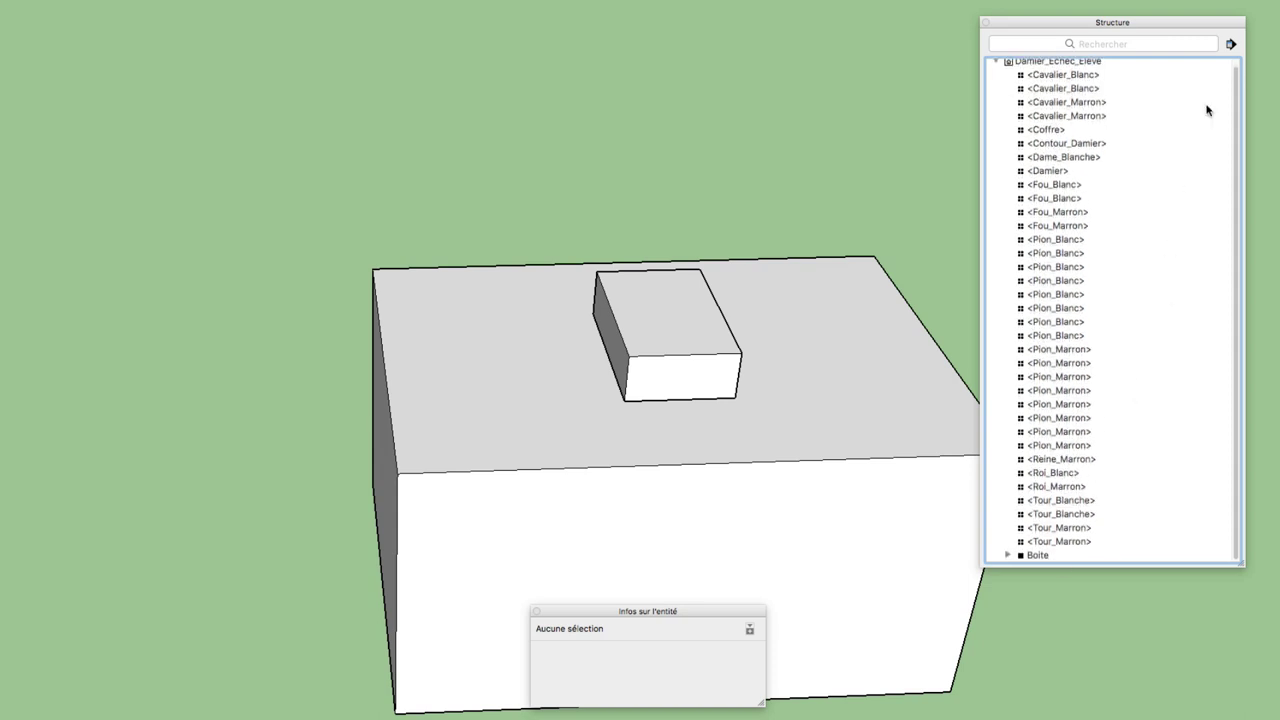
click(1232, 44)
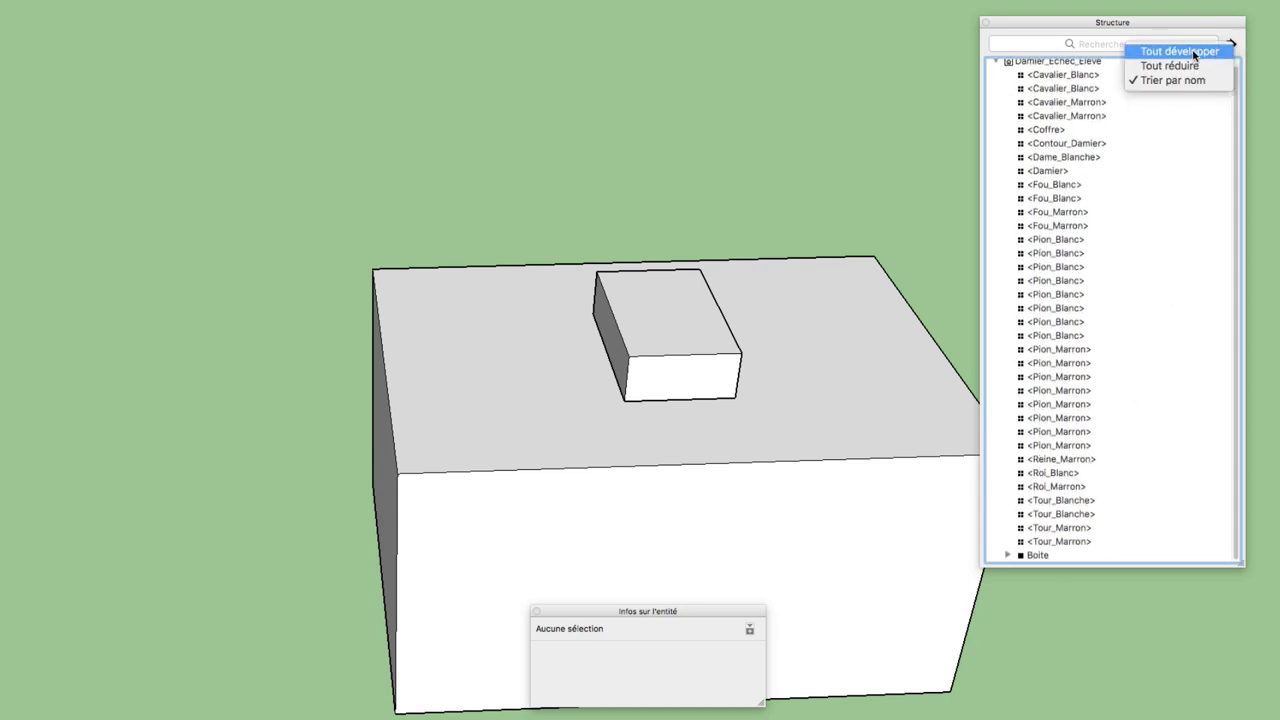
click(1194, 67)
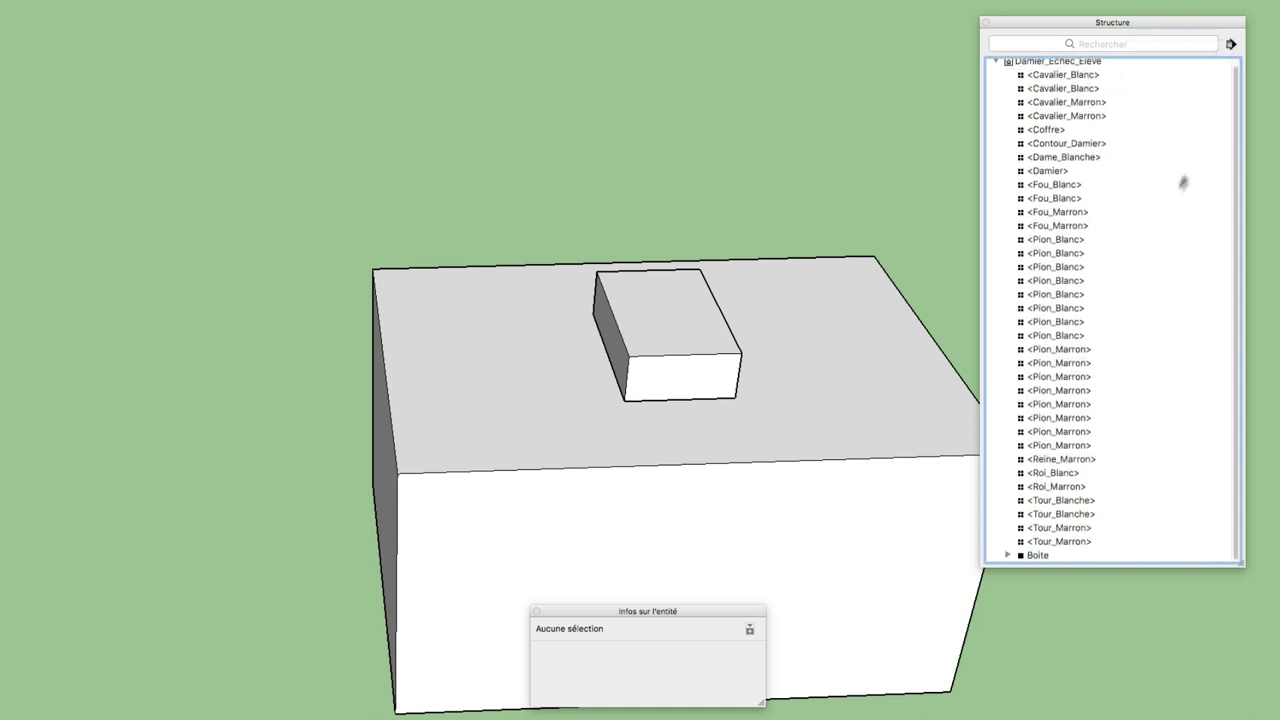
click(1231, 44)
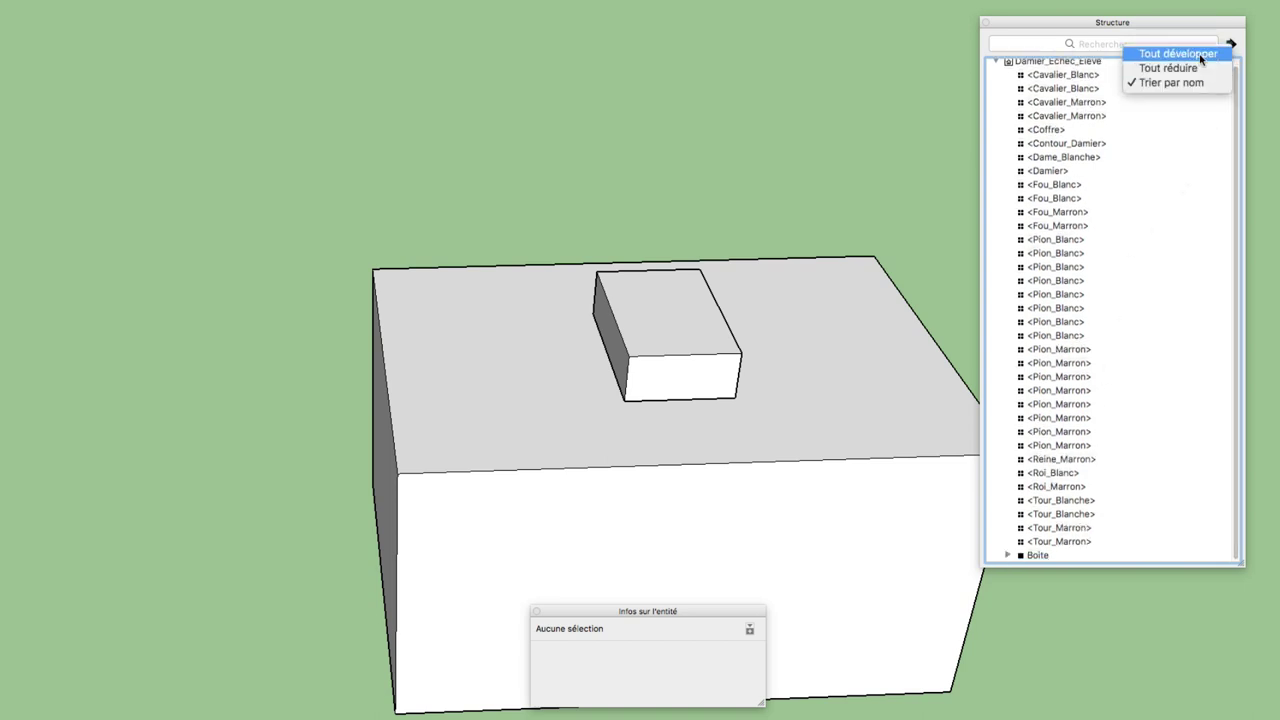
click(1210, 53)
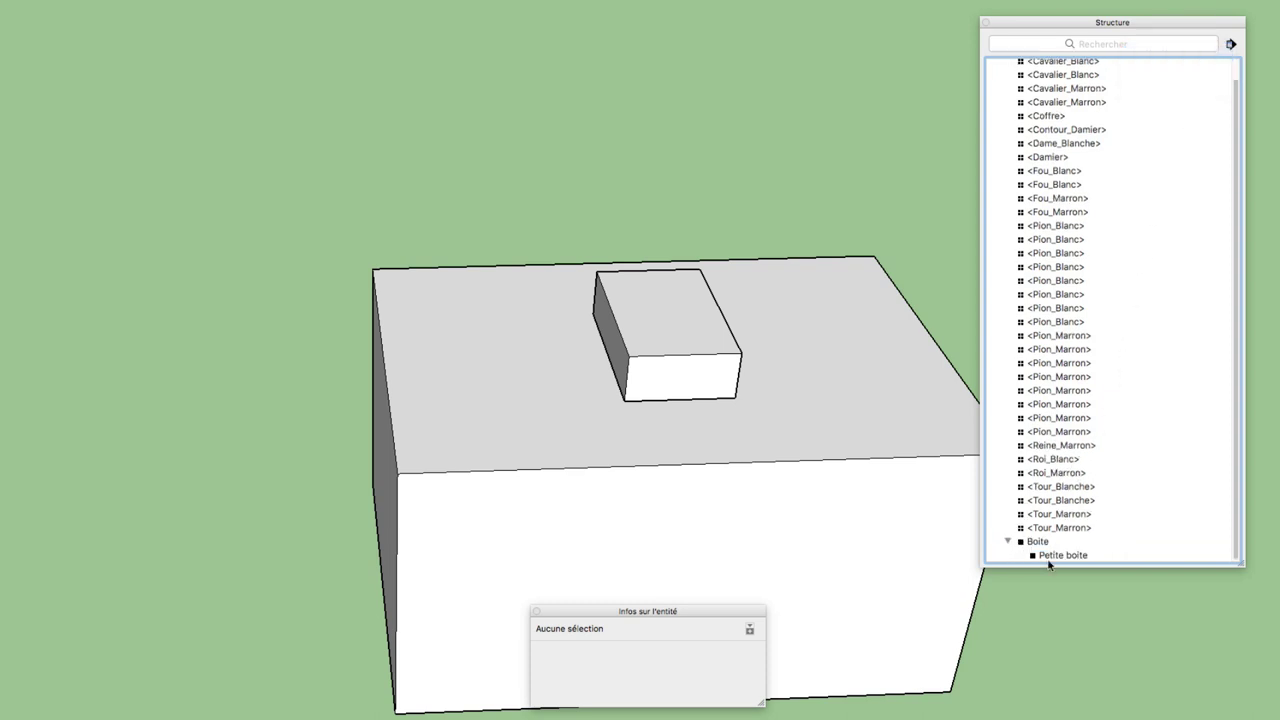
click(676, 338)
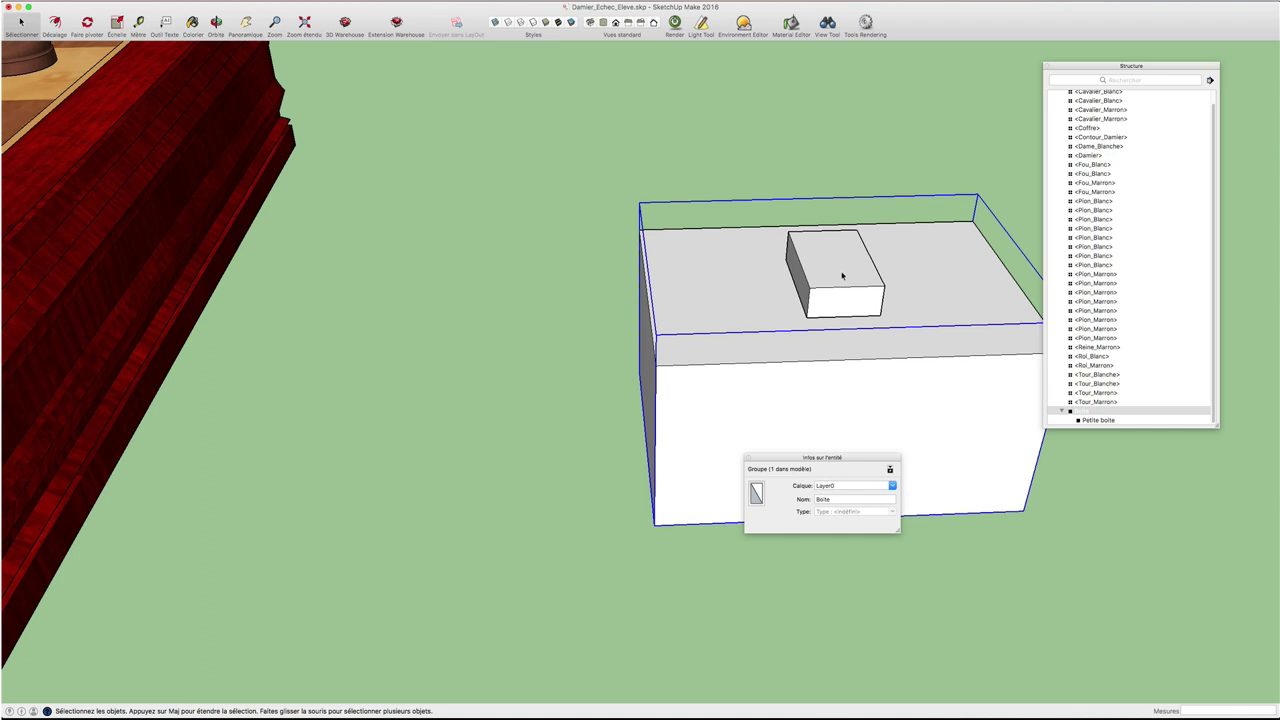
scroll(842, 276, down, 2)
scroll(777, 251, down, 3)
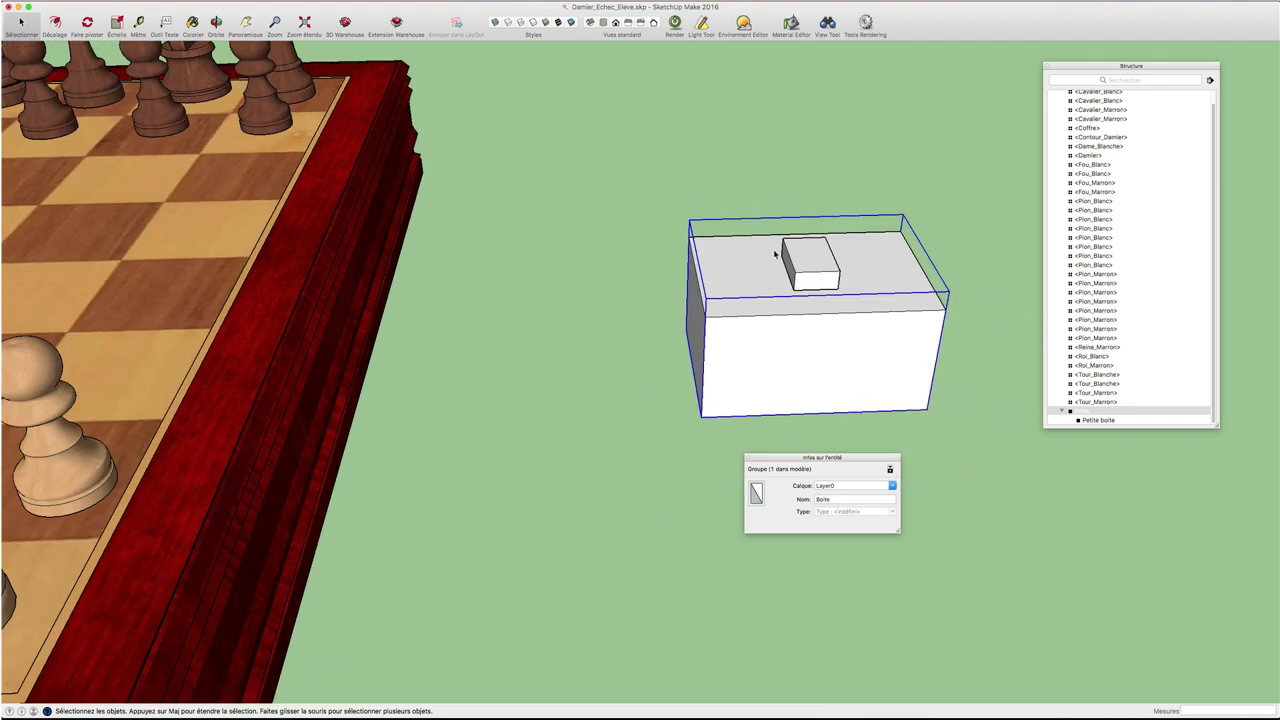
scroll(783, 251, down, 3)
scroll(700, 320, down, 2)
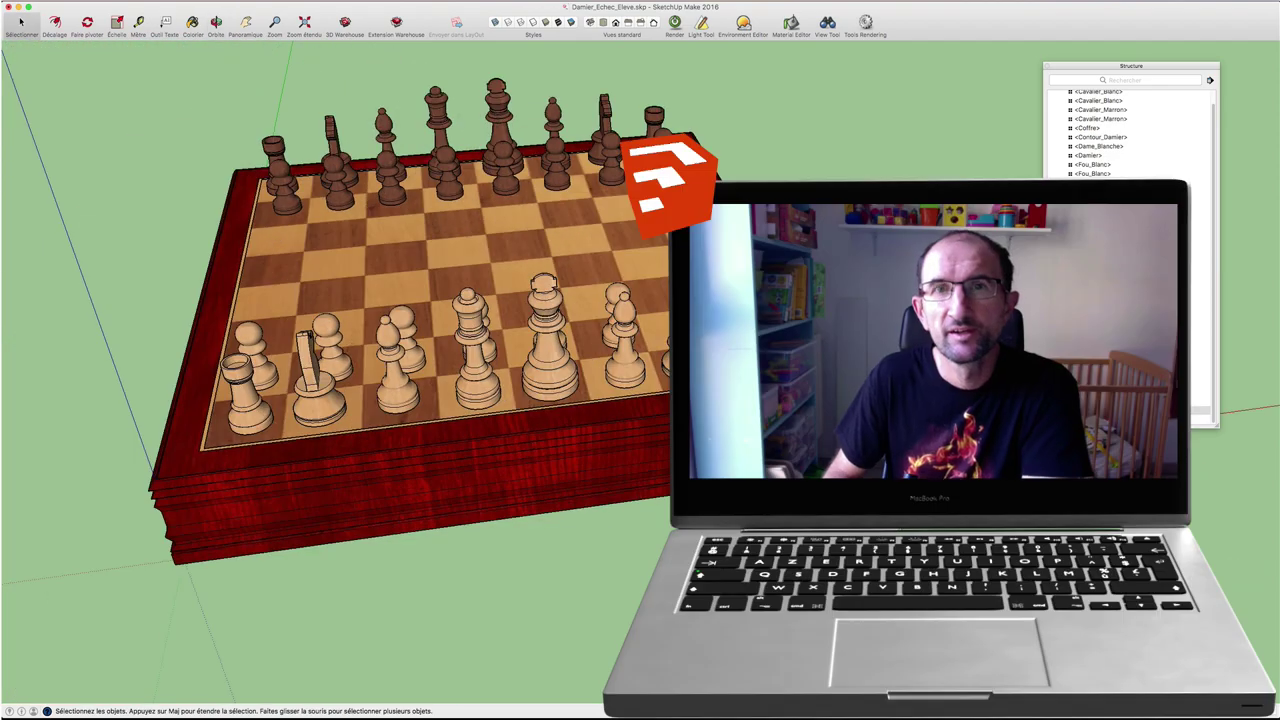